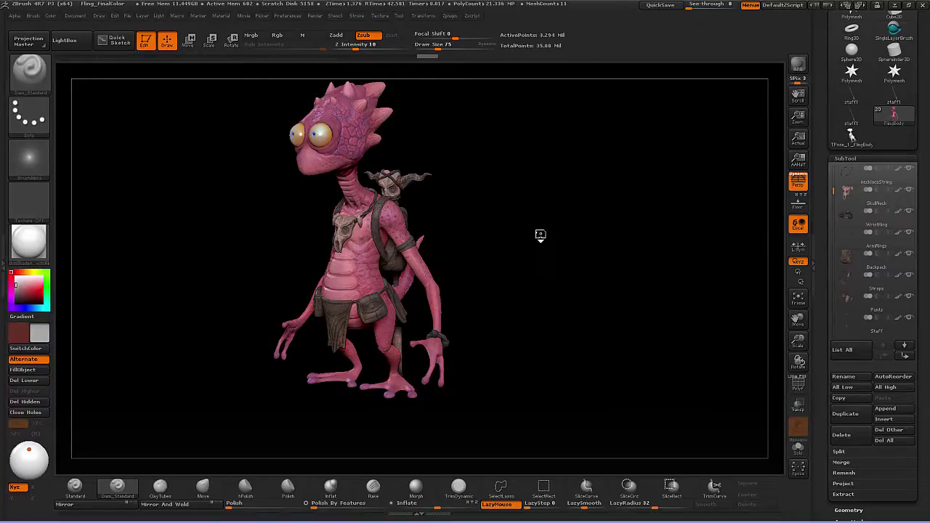
- Select the staff on the creature's back as the active subtool
drag(564, 232, 511, 237)
drag(621, 235, 630, 322)
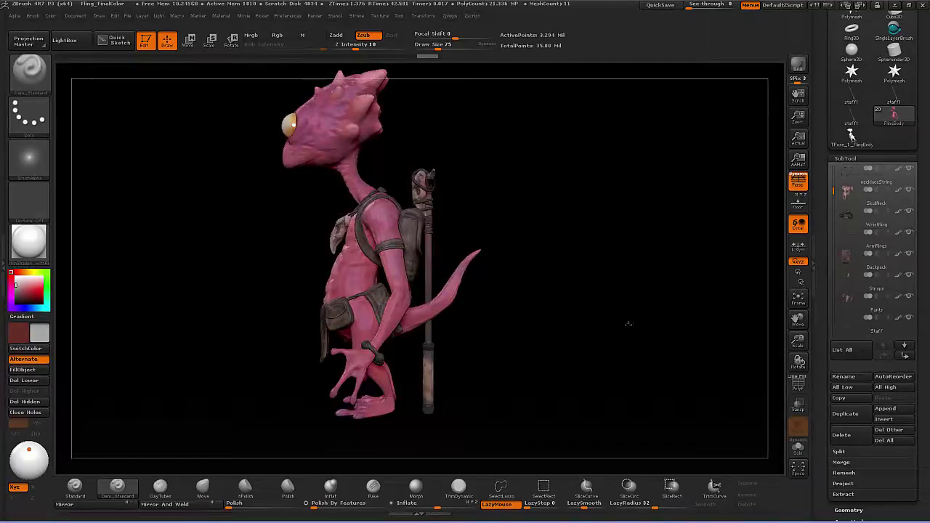
alt+drag(511, 374, 515, 319)
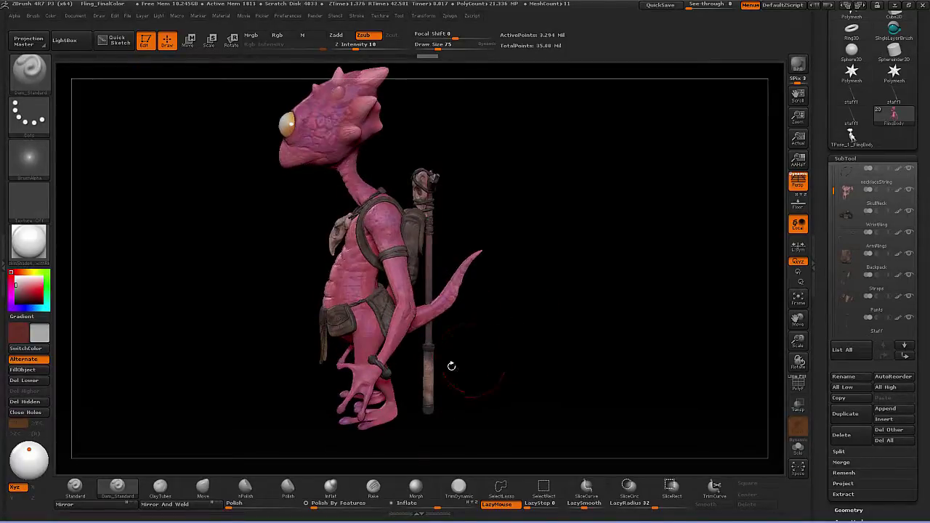
alt+click(428, 368)
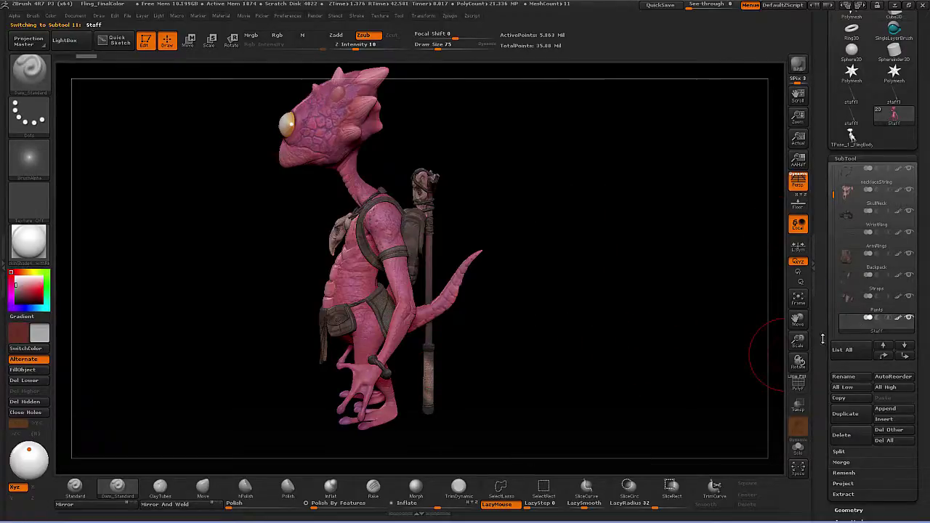
drag(662, 346, 659, 345)
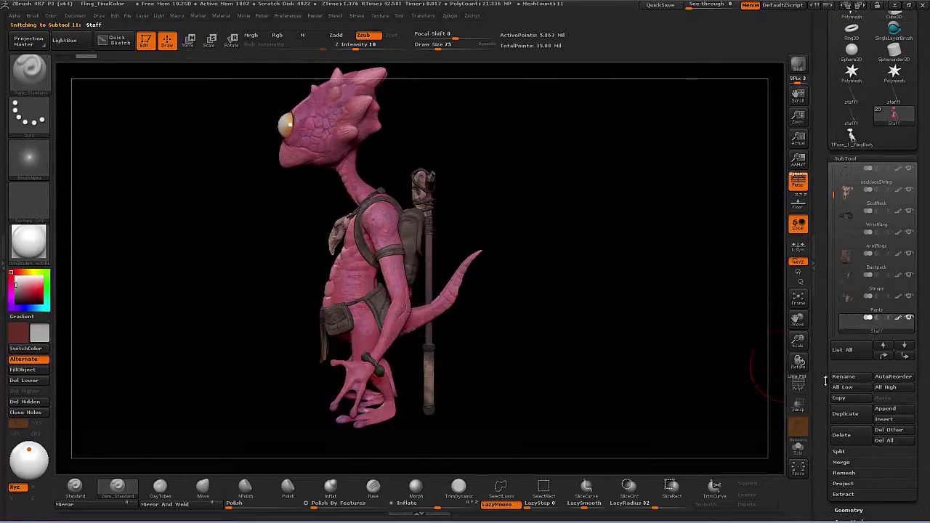
- Preview the staff's stored pose by switching its Pose-01 layer on and back off
scroll(820, 393, down, 5)
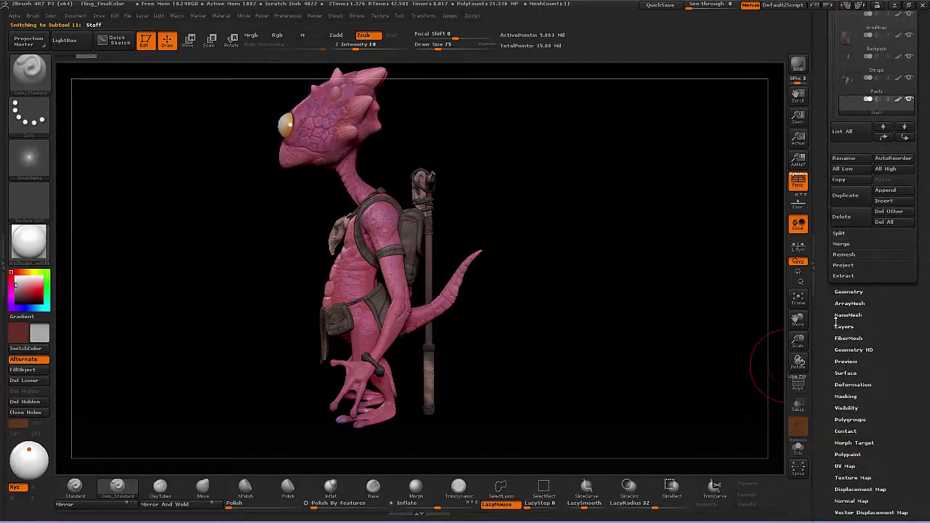
scroll(830, 311, up, 1)
drag(565, 358, 544, 367)
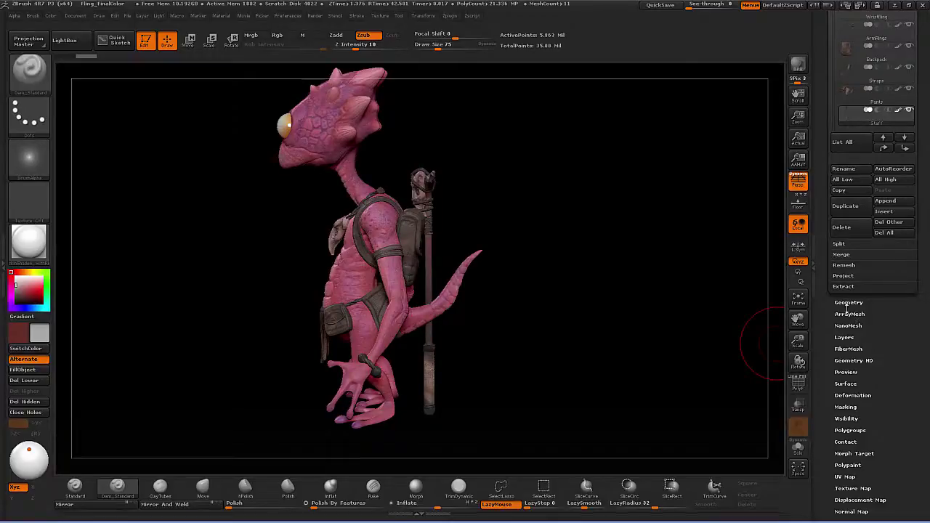
click(844, 337)
scroll(904, 264, up, 5)
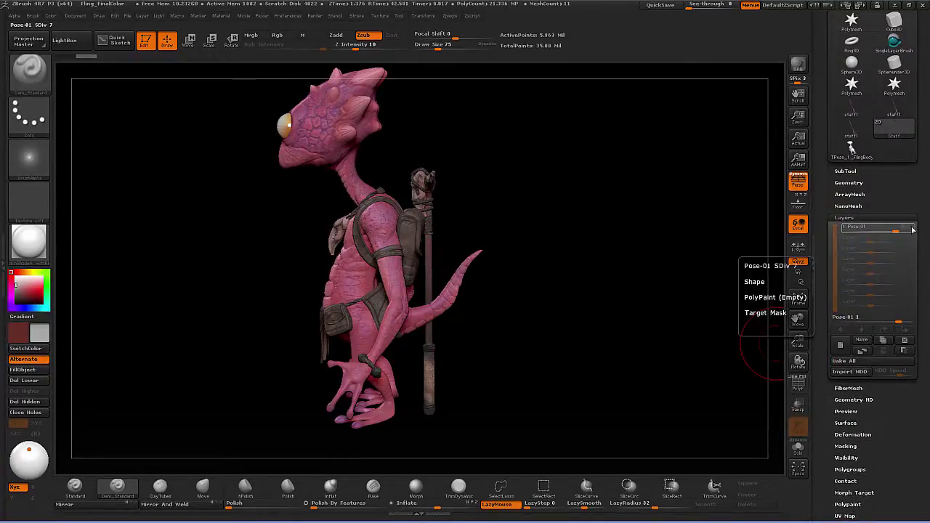
click(912, 229)
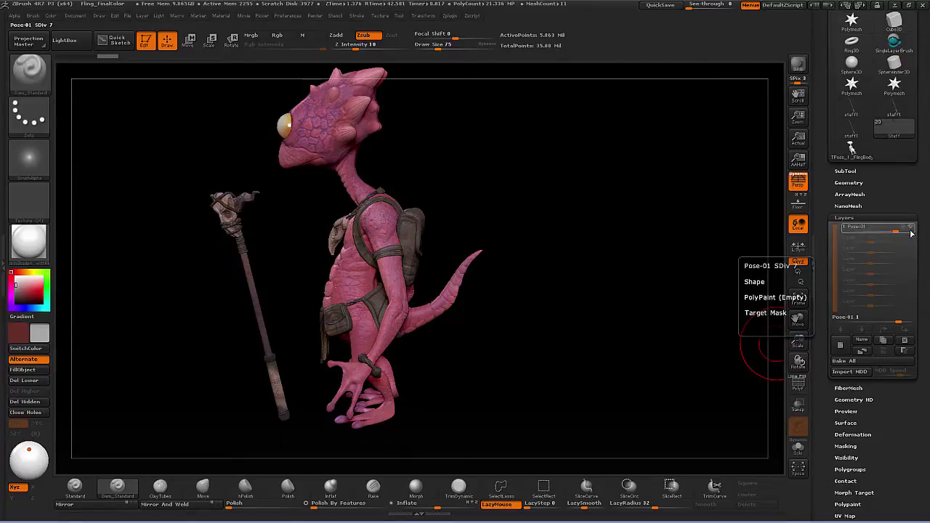
drag(553, 303, 553, 304)
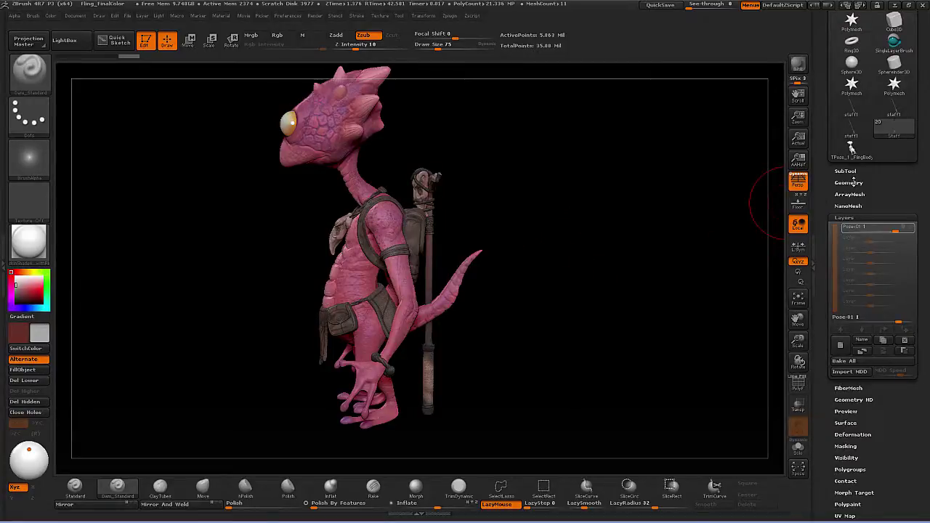
- Check the staff's subdivision level in its geometry settings
click(853, 182)
drag(825, 101, 825, 154)
click(846, 134)
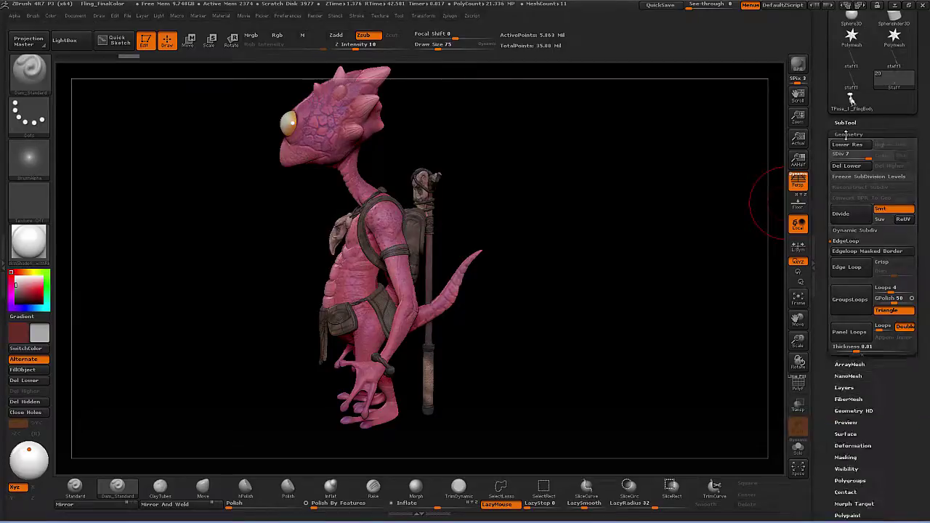
- Add a new layer to the staff and rename it Pose-02
click(844, 169)
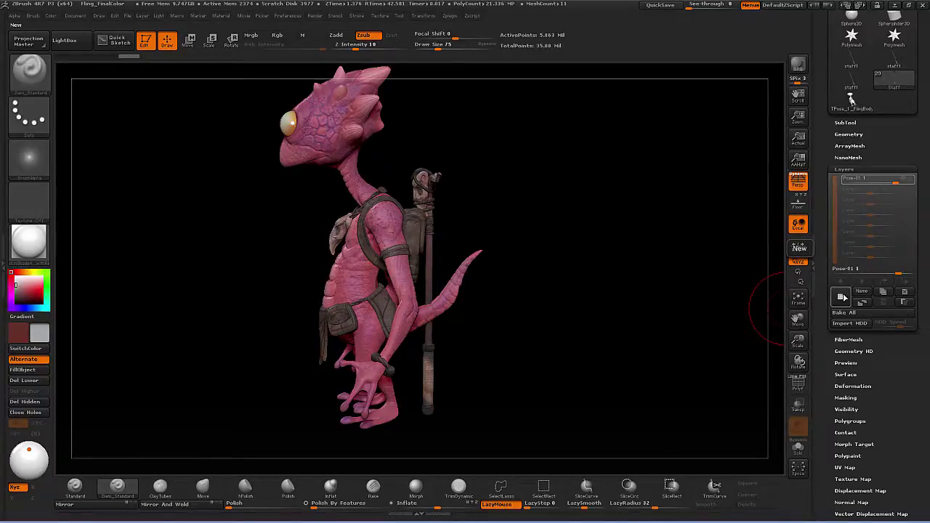
click(844, 296)
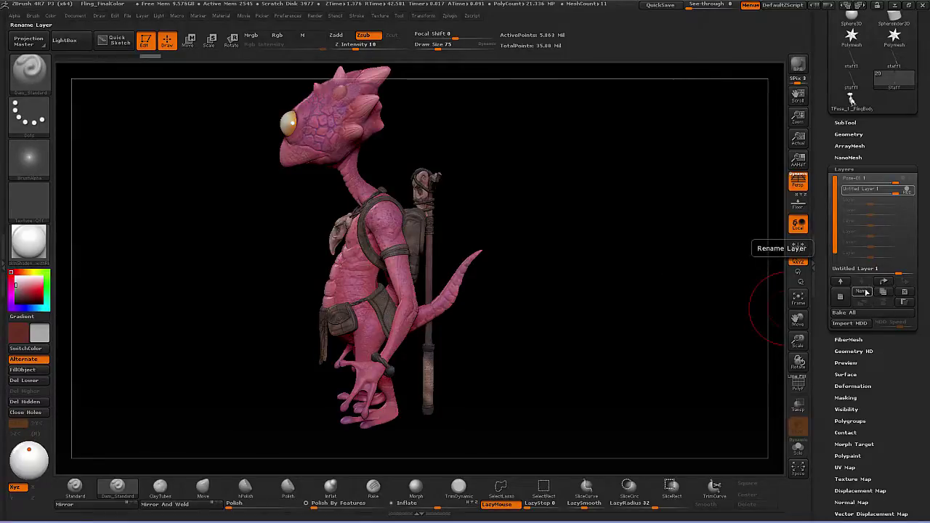
click(864, 292)
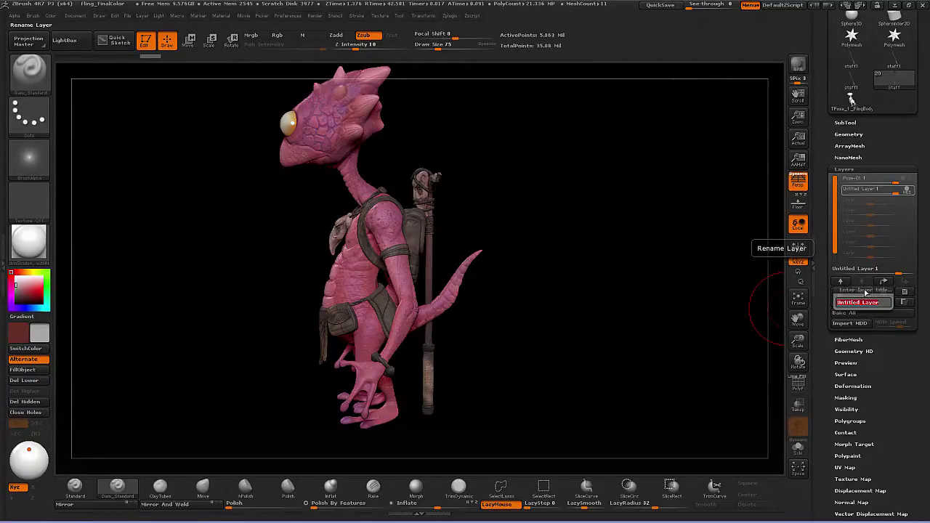
text(Pose-)
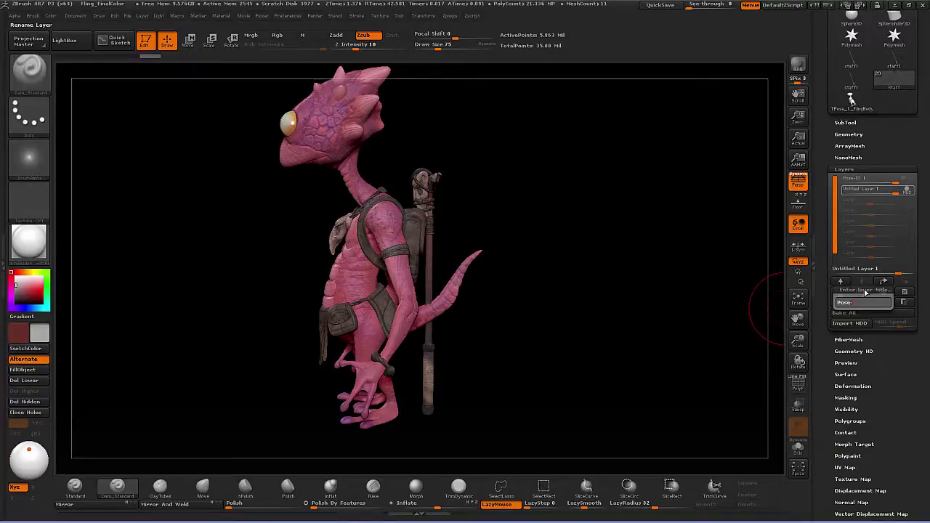
text(02)
key(Return)
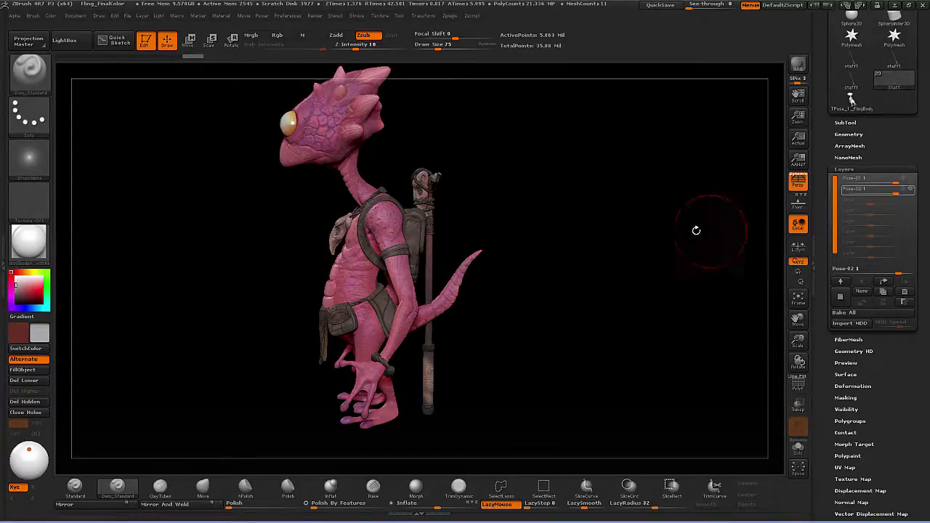
- Put the Pose-02 layer into record mode
mouse_move(915, 190)
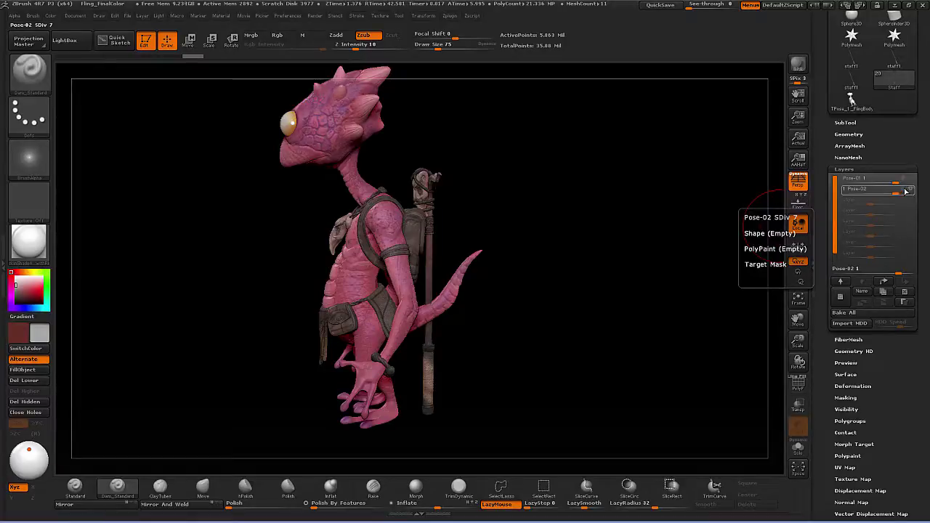
click(907, 190)
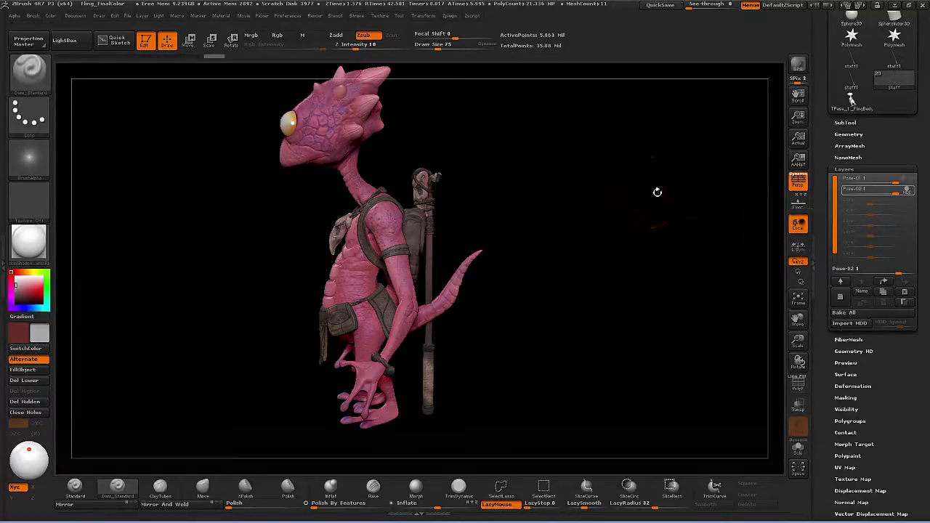
drag(569, 212, 604, 229)
key(ctrl+z)
key(ctrl+z)
key(ctrl+z)
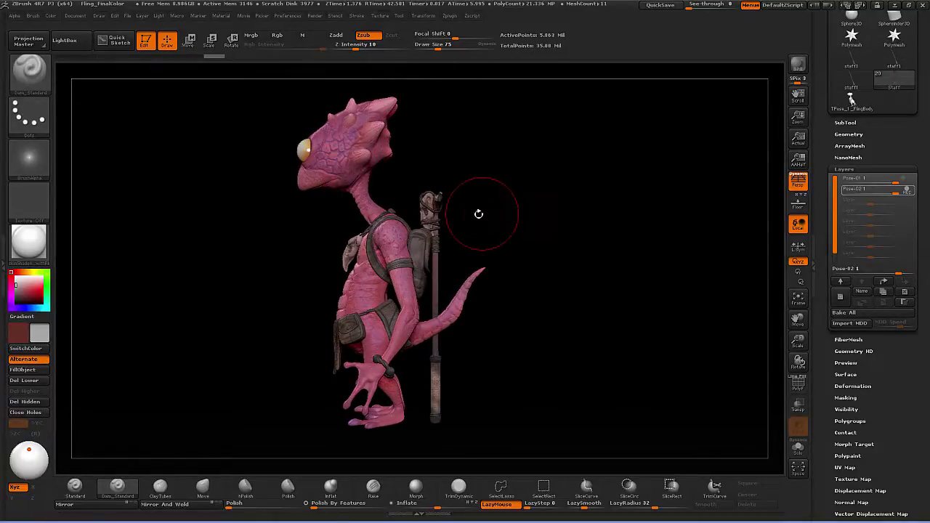
- Place a Move transpose line about 15 units long from the lower staff to a point in front of the creature
click(189, 42)
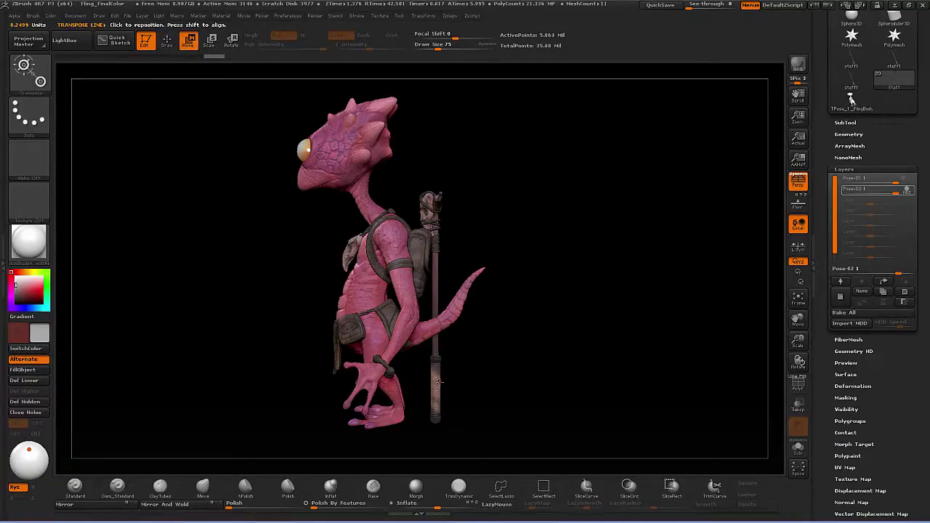
drag(436, 383, 238, 292)
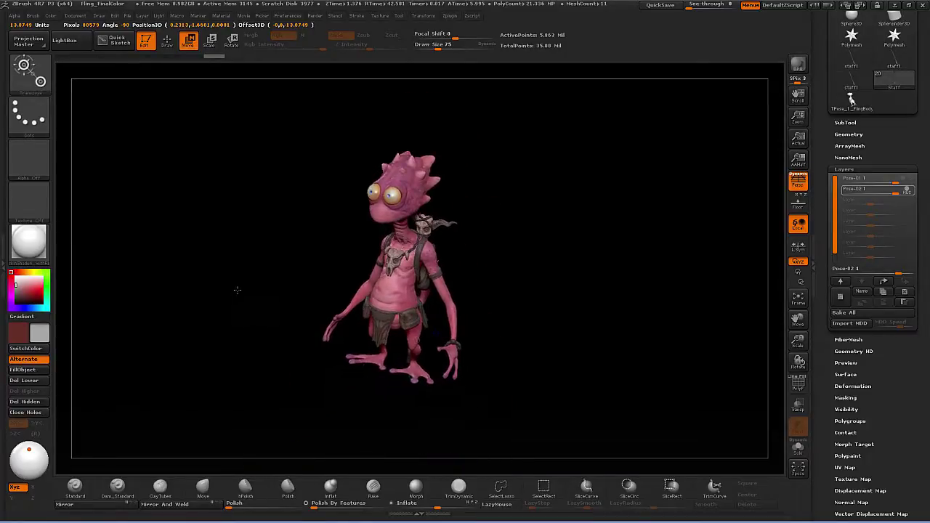
mouse_move(482, 235)
mouse_down()
mouse_move(436, 225)
mouse_move(466, 237)
mouse_move(469, 253)
mouse_move(433, 134)
mouse_up()
mouse_move(490, 203)
mouse_down()
mouse_move(473, 206)
mouse_move(490, 210)
mouse_up()
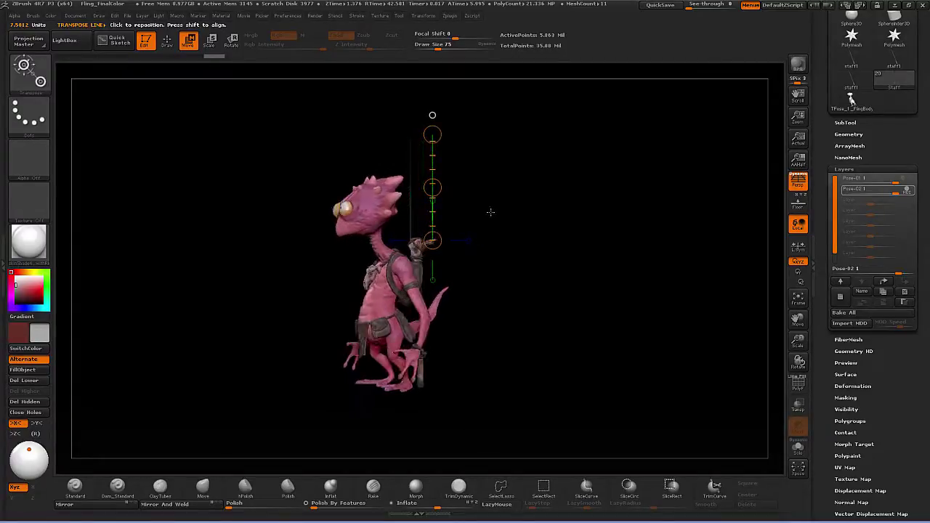
drag(523, 282, 509, 289)
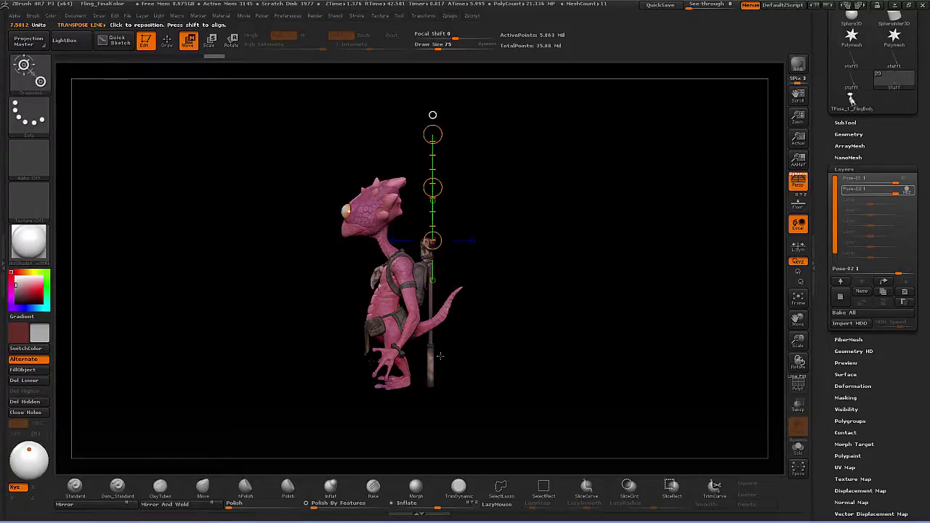
mouse_move(431, 358)
mouse_down()
mouse_move(208, 353)
mouse_move(224, 352)
mouse_up()
drag(276, 293, 321, 293)
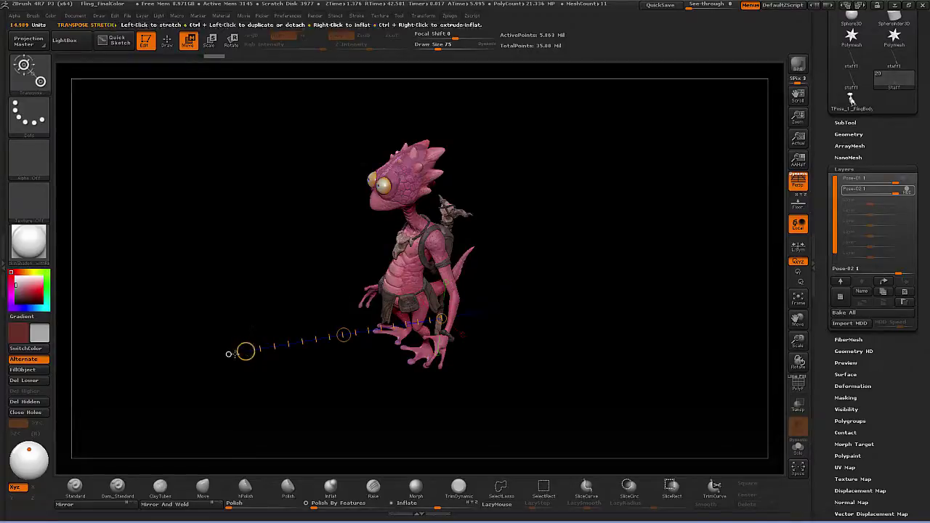
- Try moving the staff forward with the transpose line, undoing each change
drag(245, 351, 244, 351)
drag(153, 356, 184, 353)
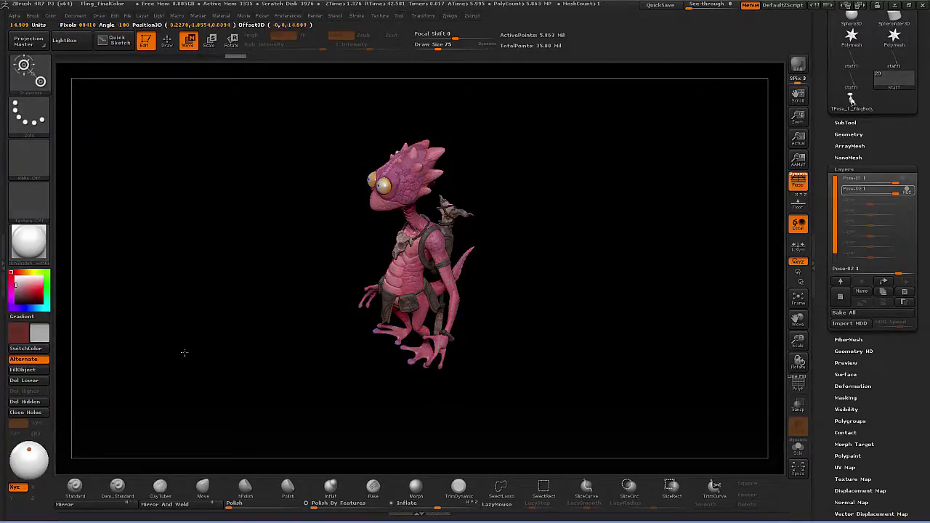
drag(277, 347, 286, 347)
shift+drag(513, 337, 502, 331)
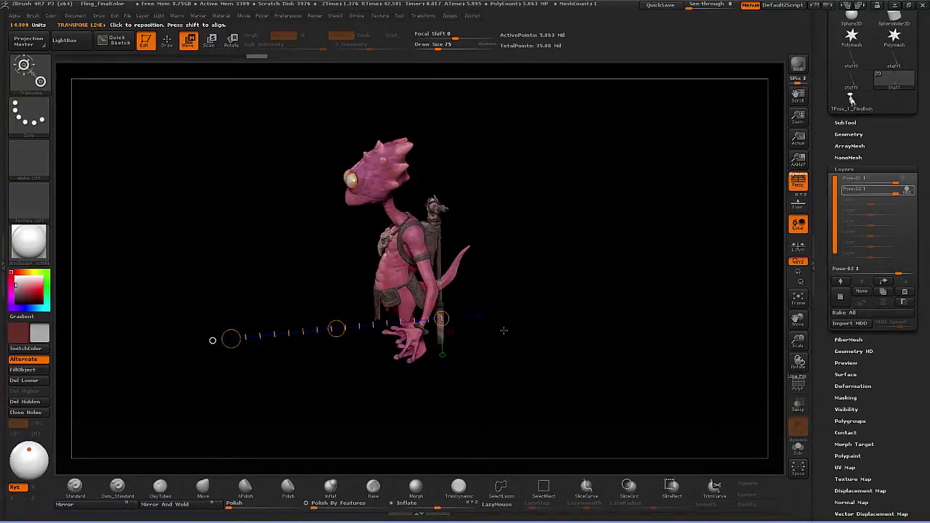
key(ctrl+z)
mouse_move(389, 387)
mouse_down()
mouse_move(356, 399)
mouse_move(340, 391)
mouse_up()
key(ctrl+z)
mouse_move(305, 347)
alt+mouse_down()
mouse_move(343, 374)
mouse_move(354, 369)
alt+mouse_up()
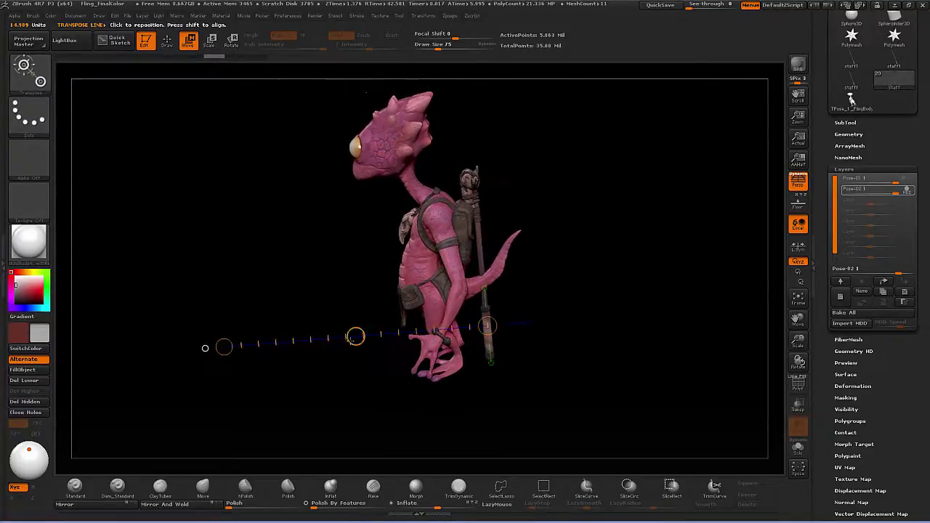
drag(355, 336, 216, 356)
key(ctrl+z)
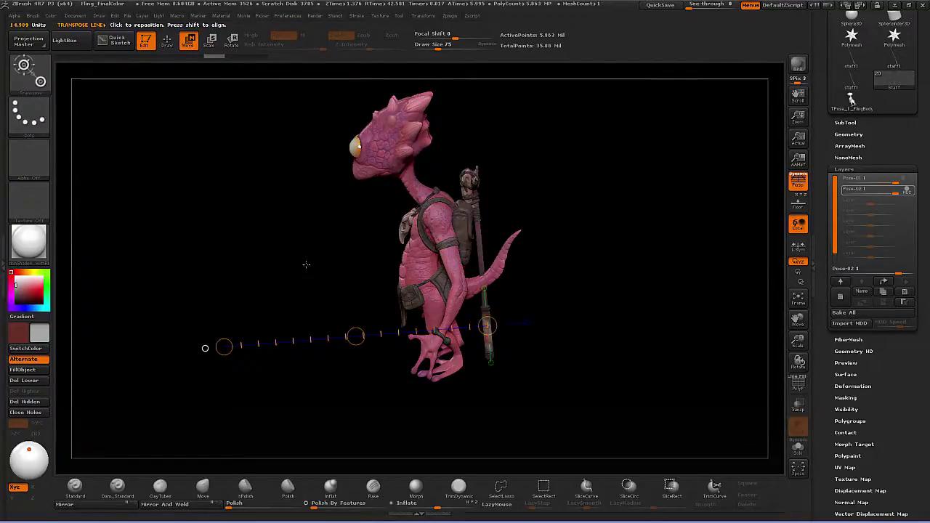
shift+drag(306, 265, 297, 259)
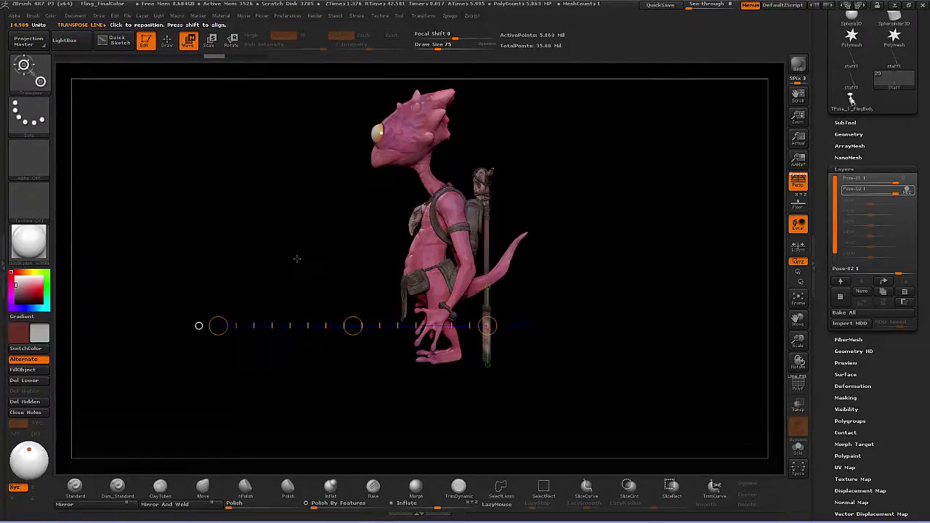
- Try masking the upper part of the staff, and clear the mask
click(167, 41)
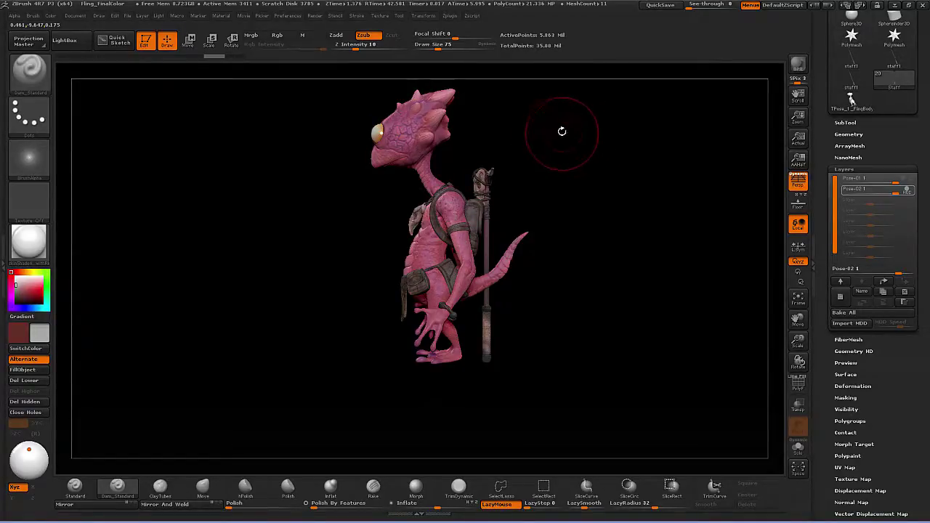
ctrl+drag(618, 127, 536, 167)
ctrl+drag(453, 211, 453, 210)
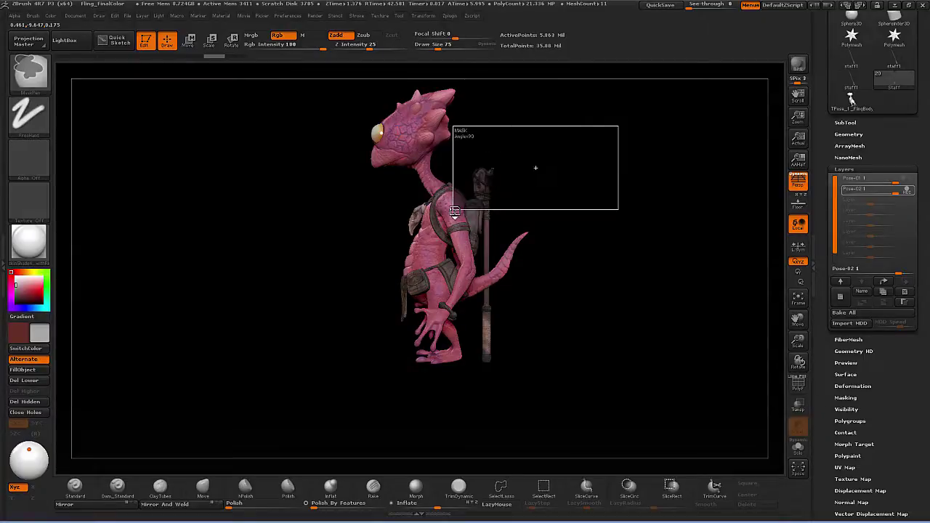
ctrl+drag(586, 178, 586, 179)
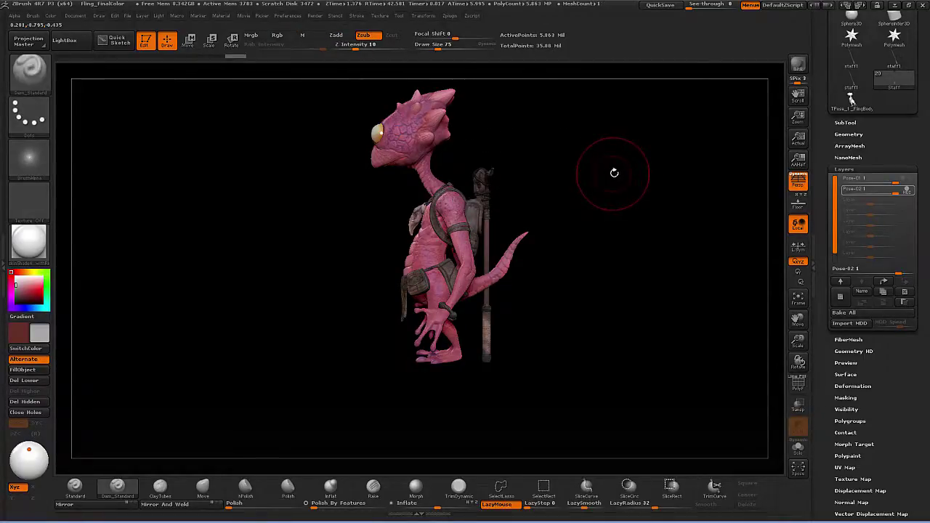
ctrl+drag(536, 119, 596, 178)
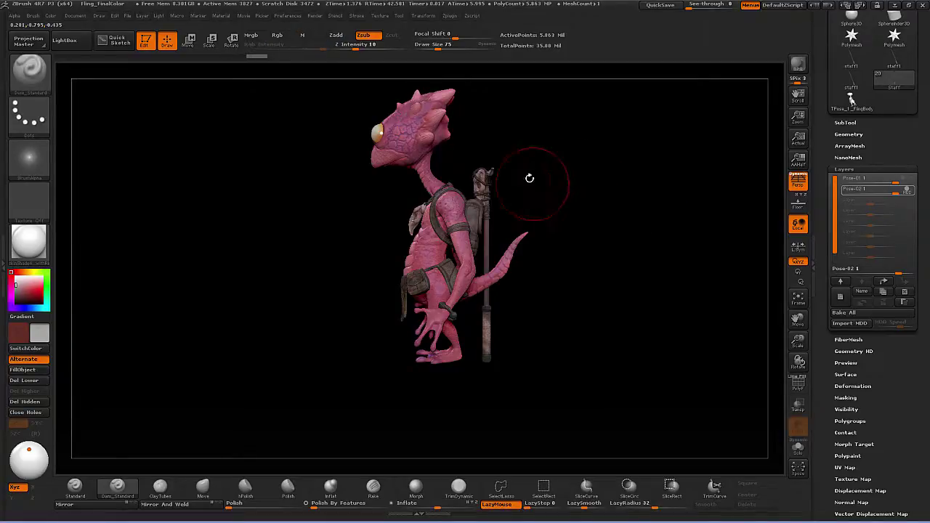
- Move the whole staff along the transpose line from behind the creature's back to in front of its body
click(188, 41)
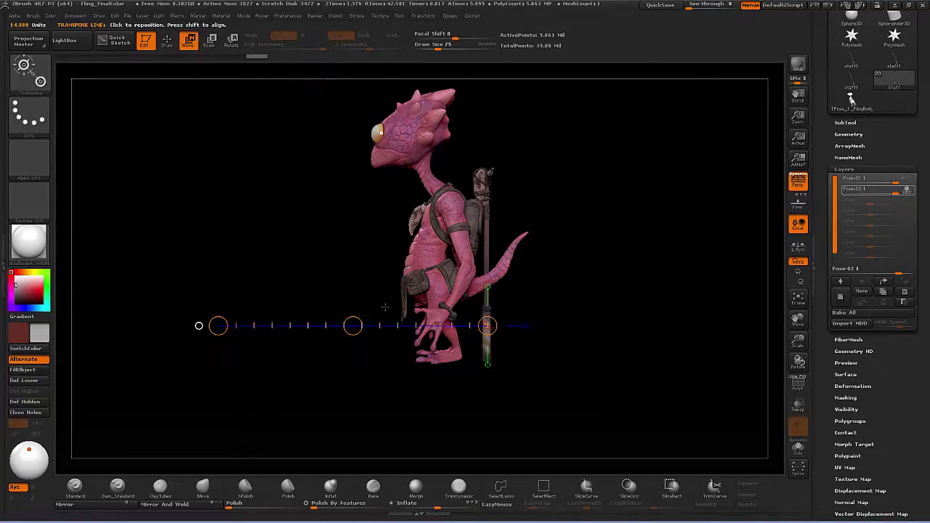
drag(353, 326, 147, 317)
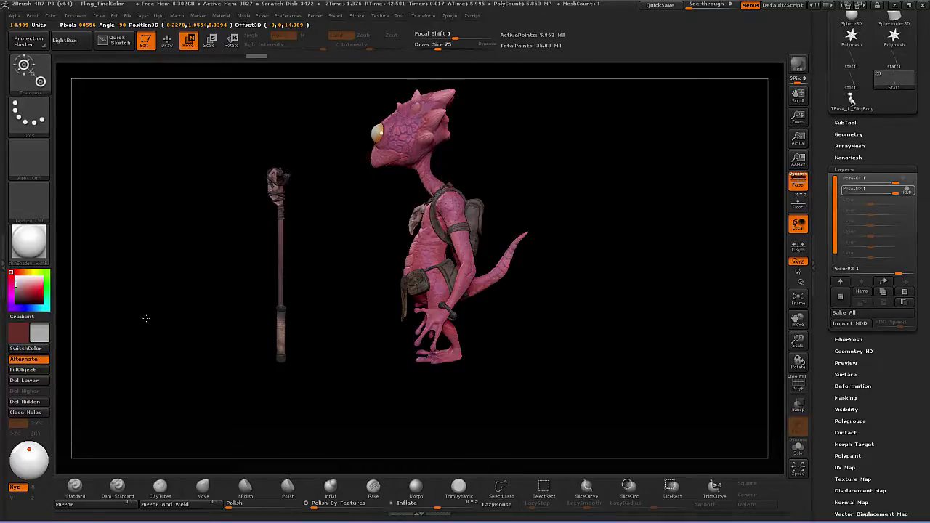
drag(334, 266, 371, 267)
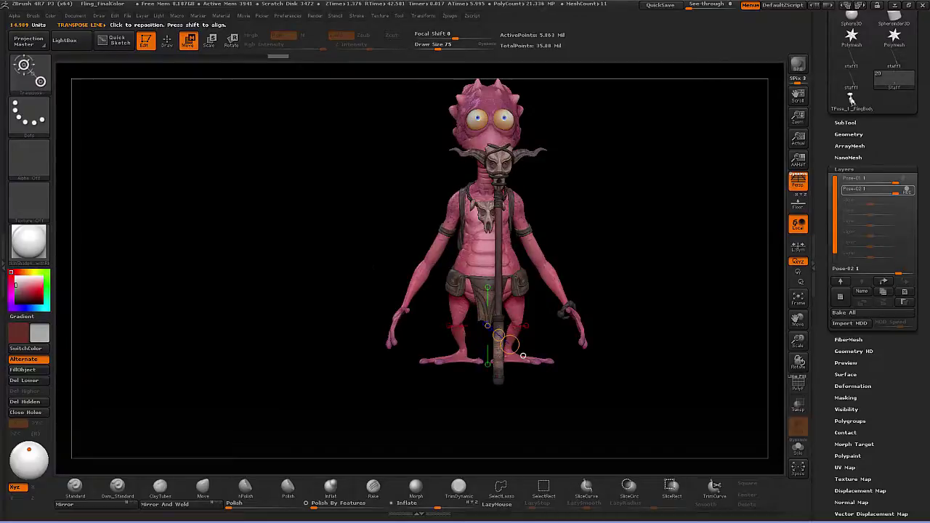
- Move the staff sideways along a horizontal transpose line about 10.5 units long, placing it beside the creature's right hand
shift+drag(499, 363, 290, 356)
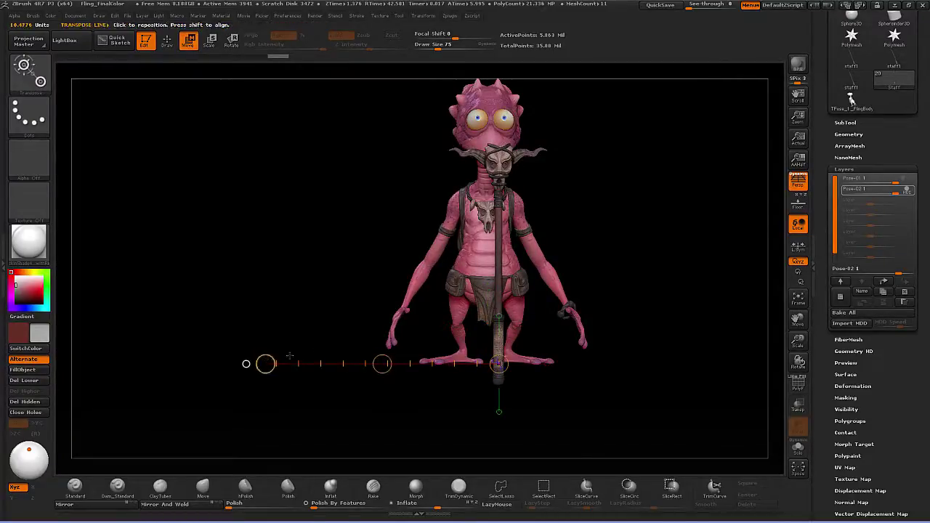
drag(381, 368, 277, 366)
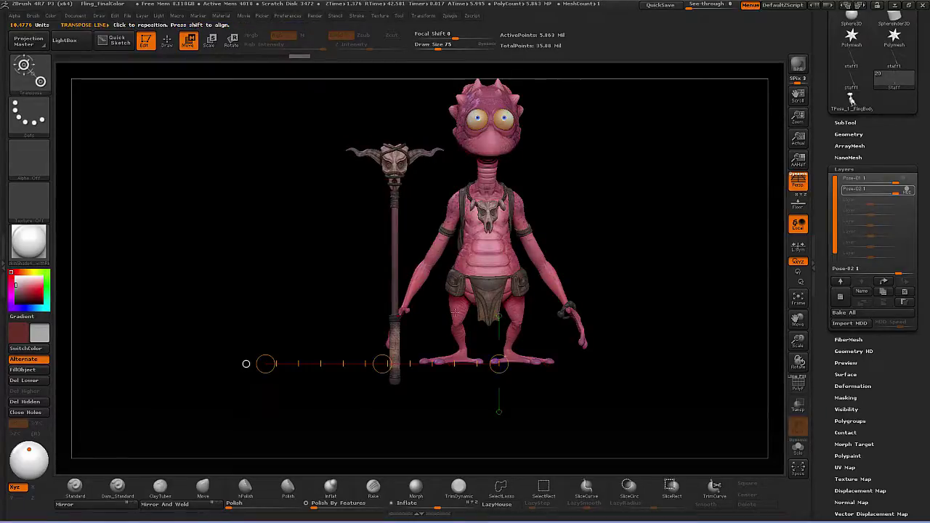
- Try moving the staff farther from the creature along a transpose line about 7.8 units long, and undo the move
mouse_move(347, 319)
mouse_down()
mouse_move(394, 316)
mouse_move(364, 318)
mouse_move(392, 336)
mouse_move(245, 332)
mouse_move(228, 303)
mouse_move(216, 345)
mouse_move(200, 336)
mouse_up()
drag(307, 336, 149, 316)
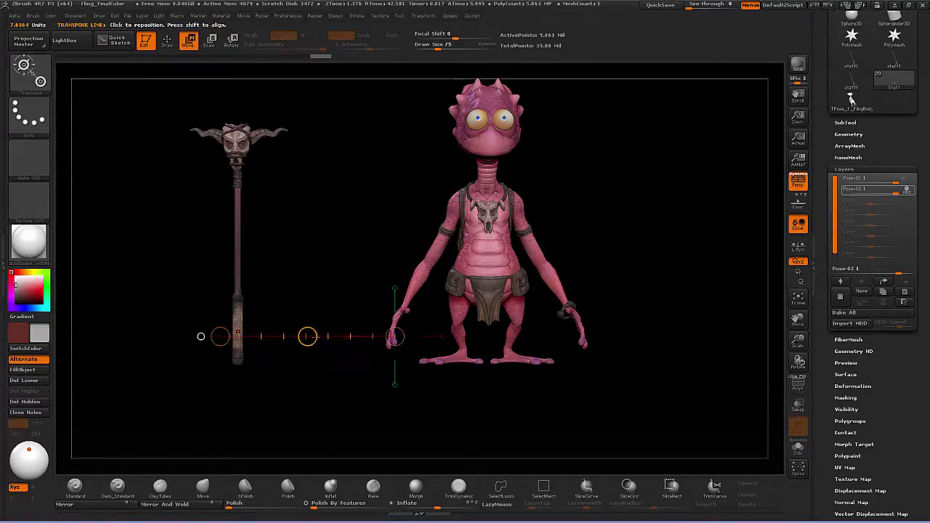
key(ctrl+z)
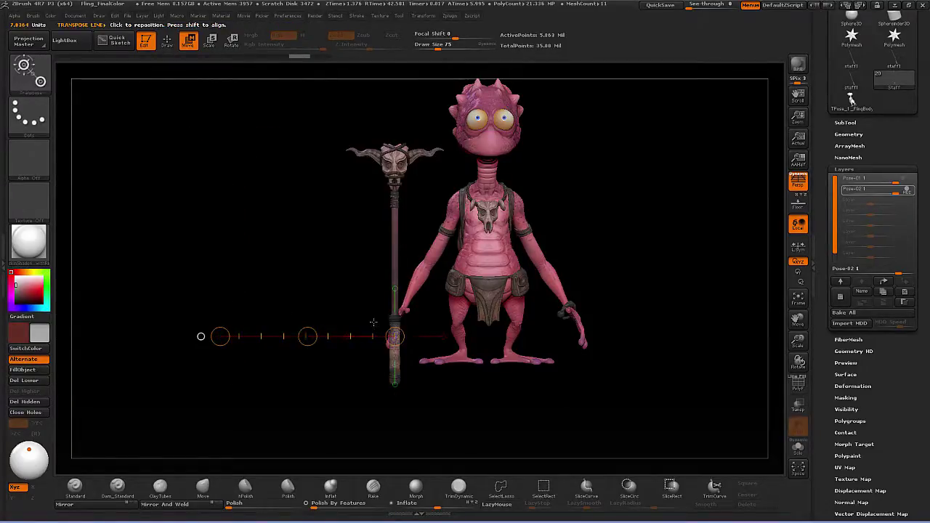
- Tilt the outer end of the transpose line upward, try moving the staff diagonally along it, and undo the move
drag(222, 331, 225, 298)
mouse_move(267, 336)
mouse_down()
mouse_move(267, 356)
mouse_move(270, 308)
mouse_move(263, 336)
mouse_up()
mouse_move(310, 331)
right_down()
mouse_move(306, 282)
mouse_move(306, 330)
right_up()
mouse_move(307, 328)
mouse_down()
mouse_move(310, 283)
mouse_move(305, 323)
mouse_move(318, 302)
mouse_move(301, 298)
mouse_move(307, 326)
mouse_up()
mouse_move(391, 334)
mouse_down()
mouse_move(357, 235)
mouse_move(391, 358)
mouse_move(393, 334)
mouse_up()
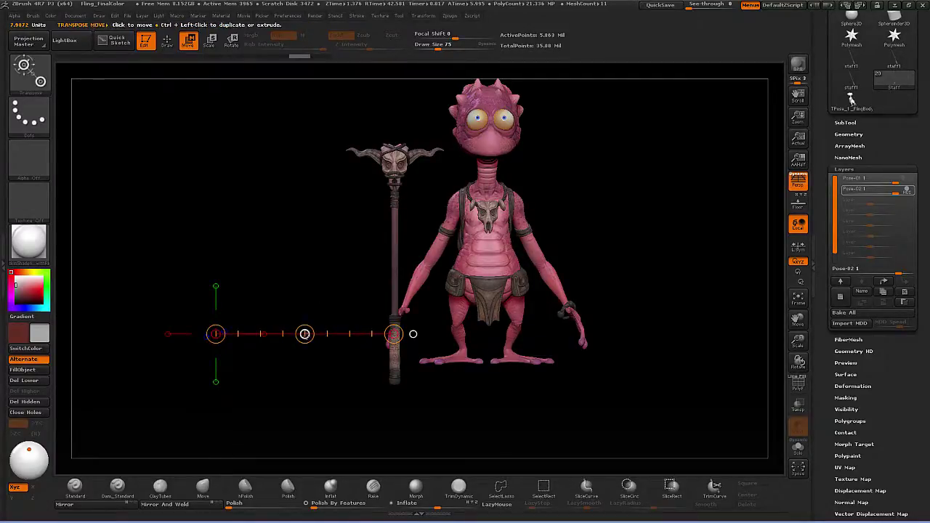
drag(217, 322, 235, 252)
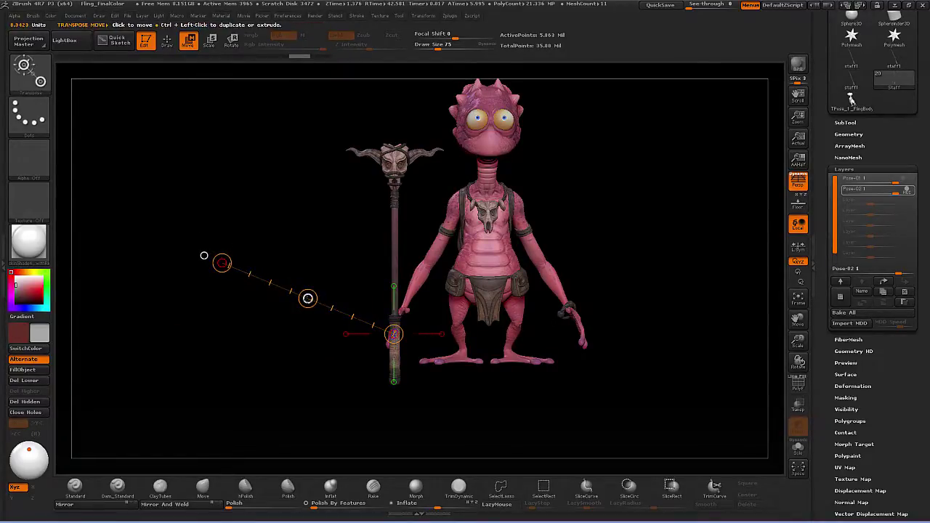
drag(308, 299, 213, 248)
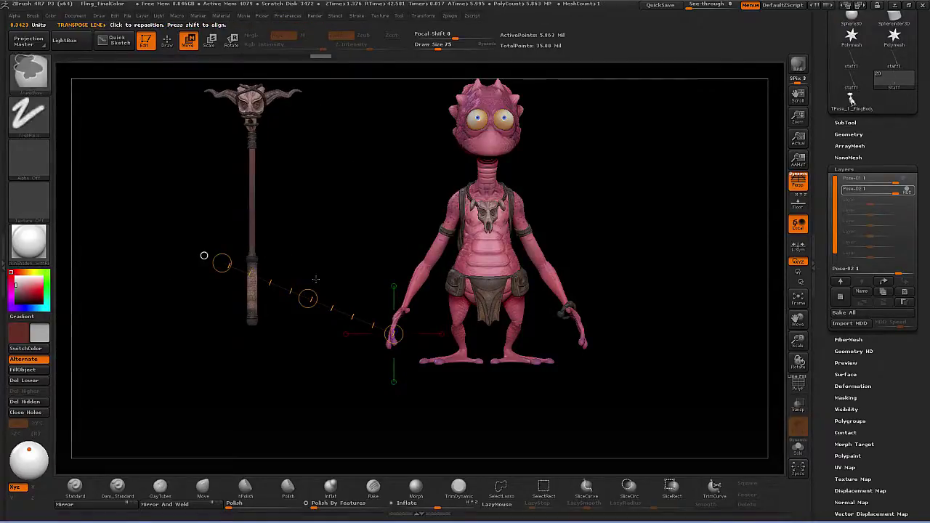
key(ctrl+z)
- Return to Draw mode, stop recording the Pose-02 layer, and toggle its visibility to compare the staff's two positions
key(q)
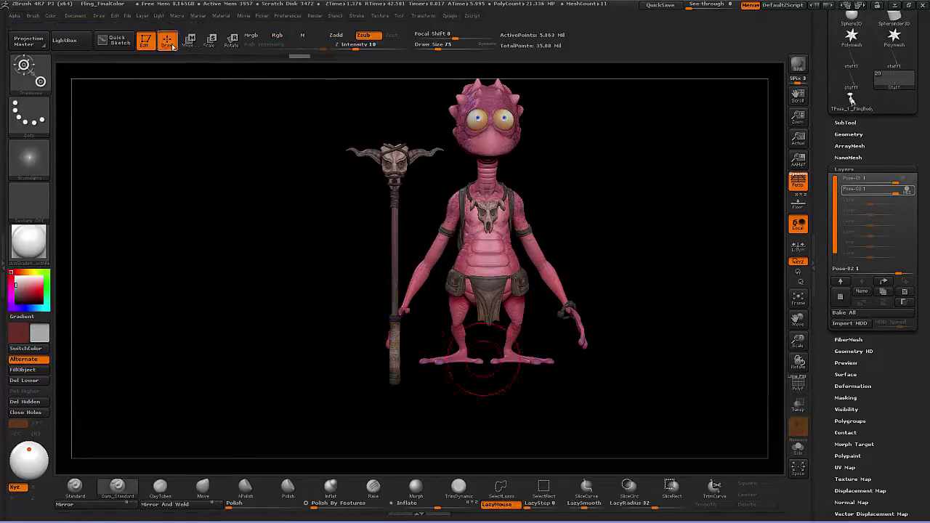
key(f)
drag(608, 217, 664, 233)
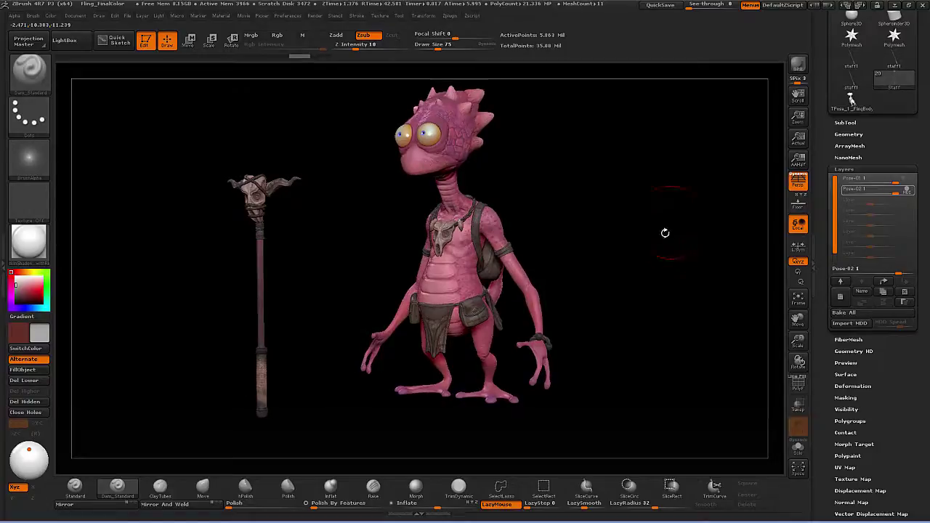
mouse_move(907, 190)
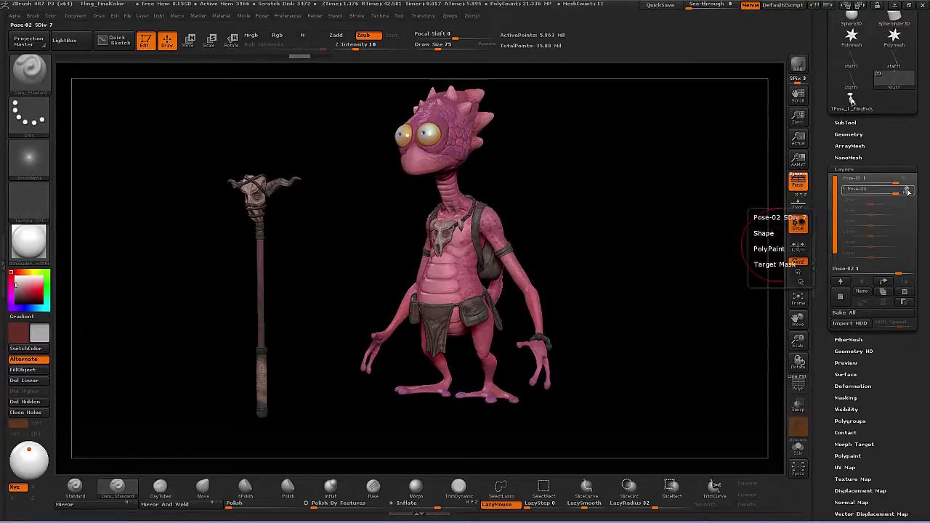
click(910, 190)
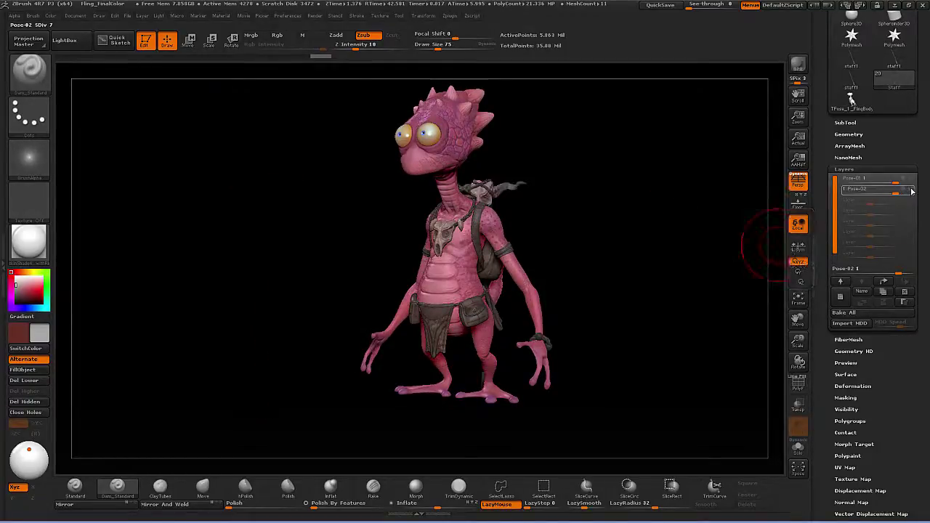
click(912, 191)
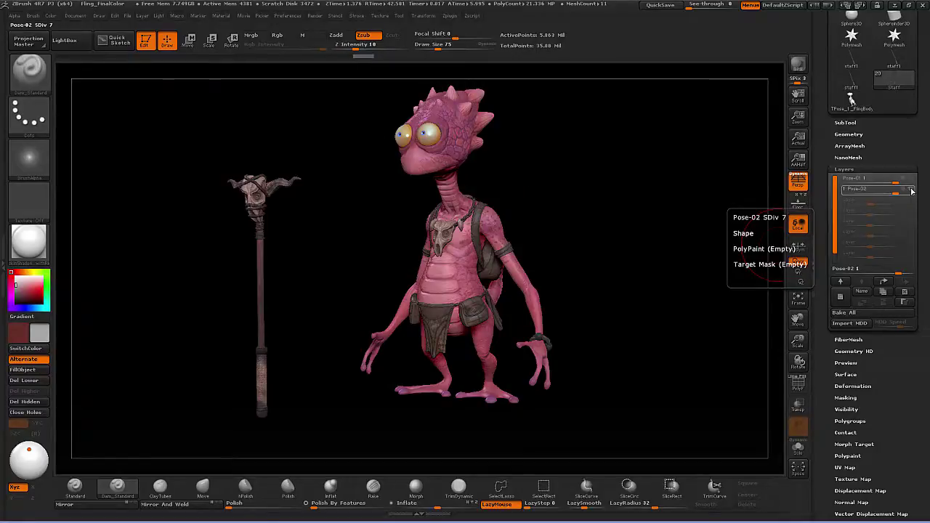
click(913, 190)
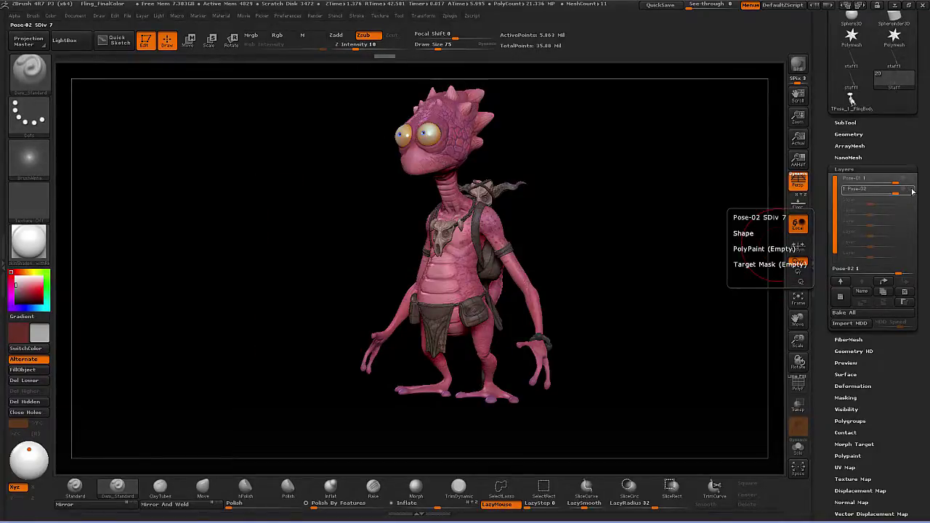
click(913, 190)
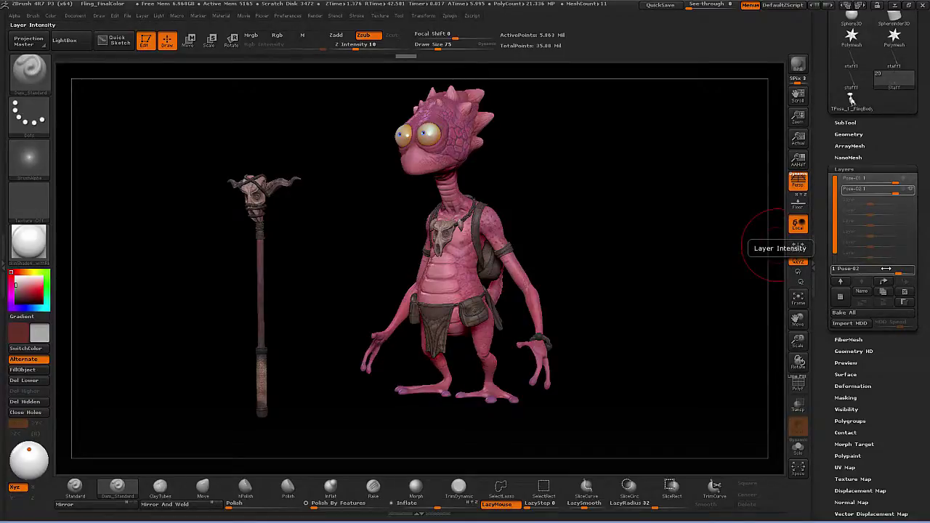
- Preview the staff with the Pose-02 layer intensity at 0.5, and set the intensity back to 1
mouse_move(901, 272)
mouse_down()
mouse_move(884, 271)
mouse_move(899, 273)
mouse_up()
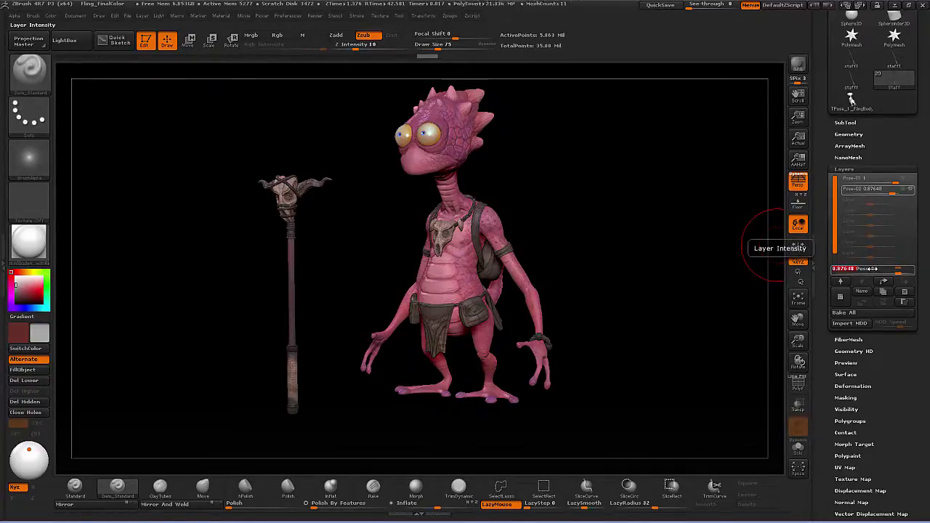
key(Return)
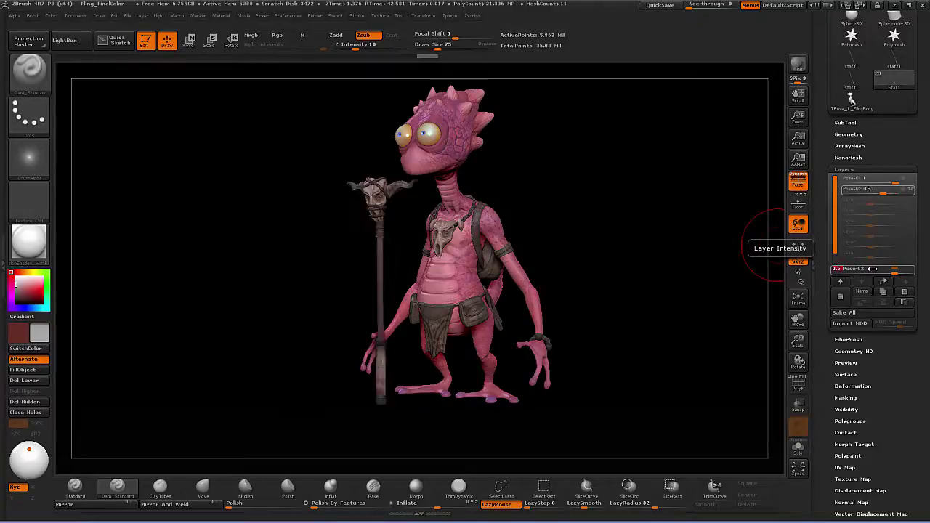
mouse_move(669, 252)
mouse_down()
mouse_move(737, 258)
mouse_move(683, 257)
mouse_up()
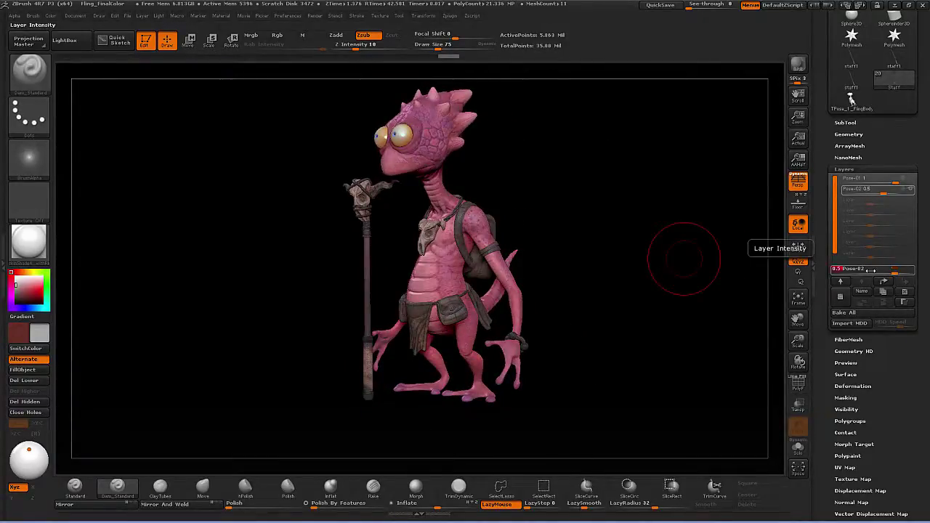
drag(870, 269, 871, 269)
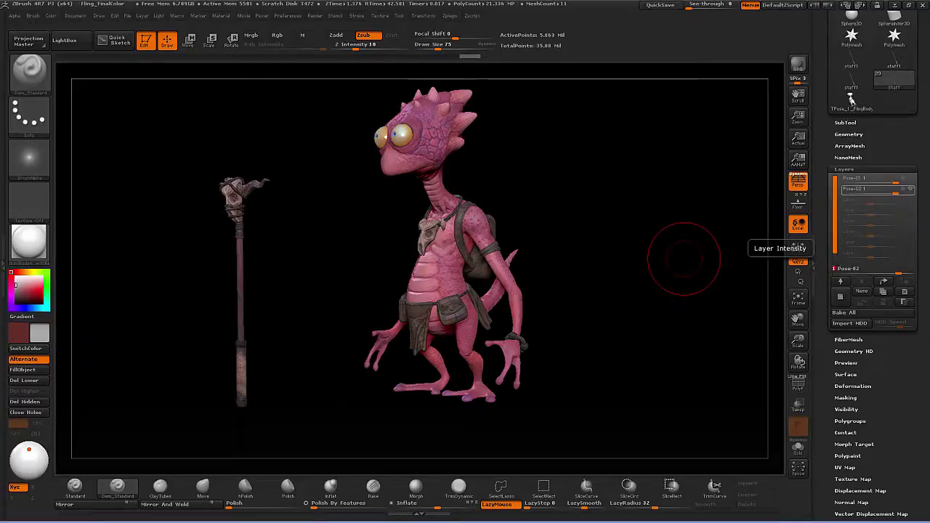
- Select the FlingBody subtool and hide all other subtools
drag(691, 244, 657, 266)
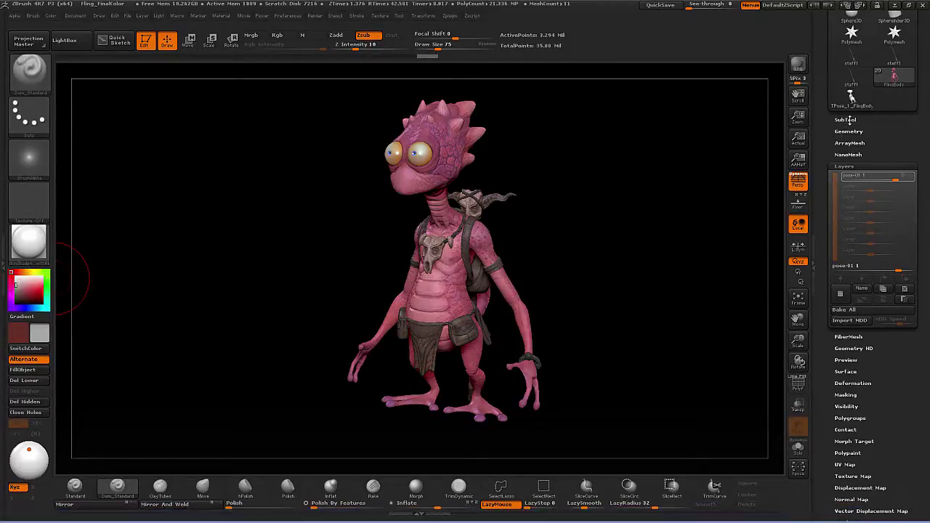
click(846, 120)
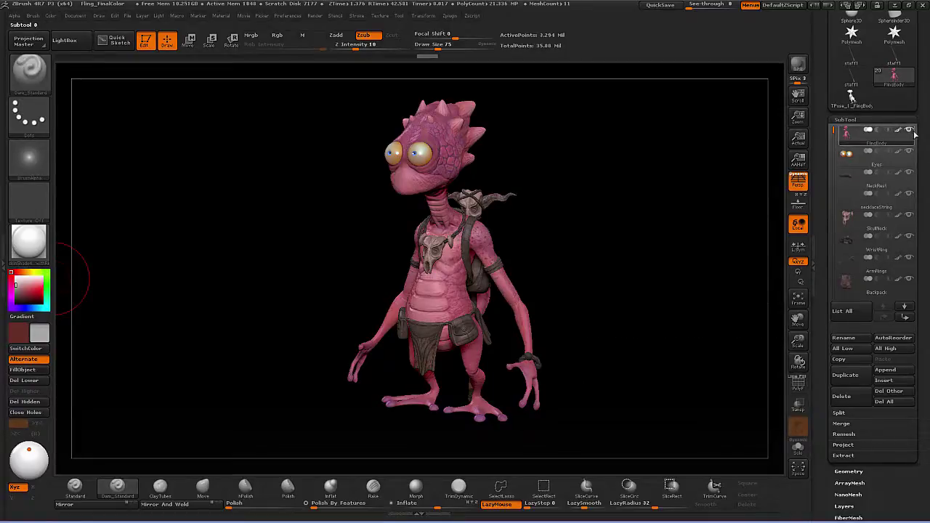
key(shift)
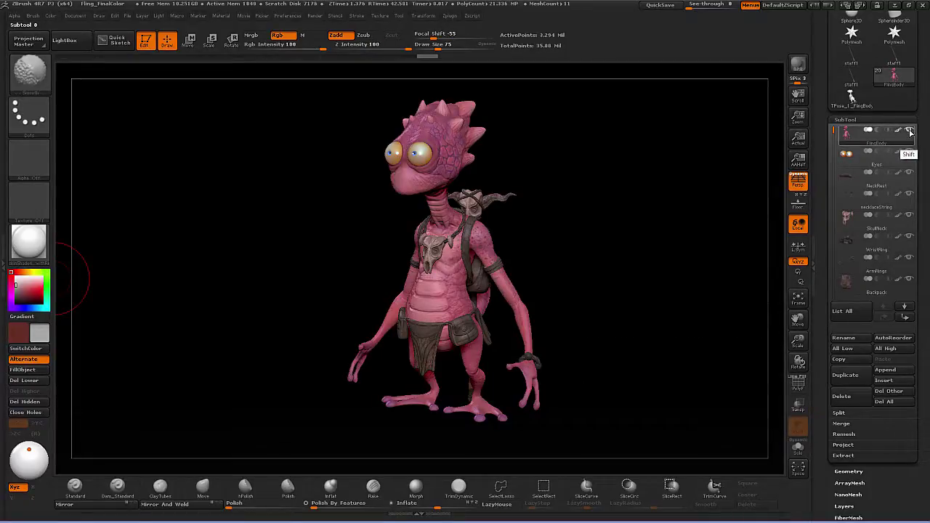
shift+click(910, 130)
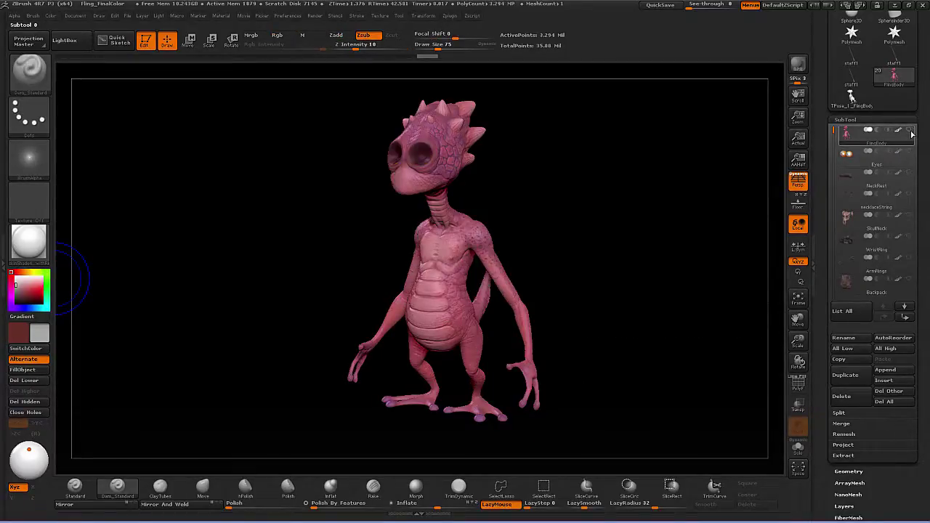
shift+drag(617, 327, 569, 315)
drag(518, 339, 568, 335)
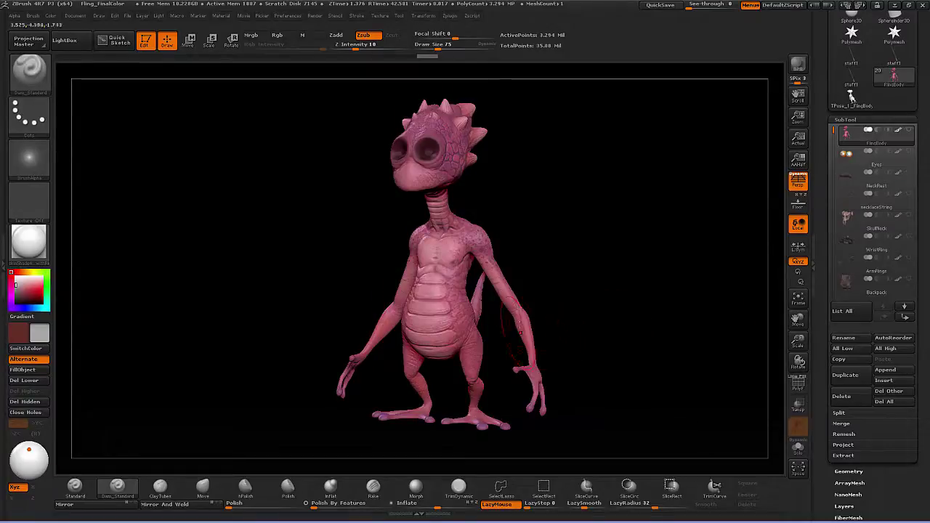
- Lower the creature's body to its lowest subdivision level and inspect the simplified mesh from several angles
key(shift)
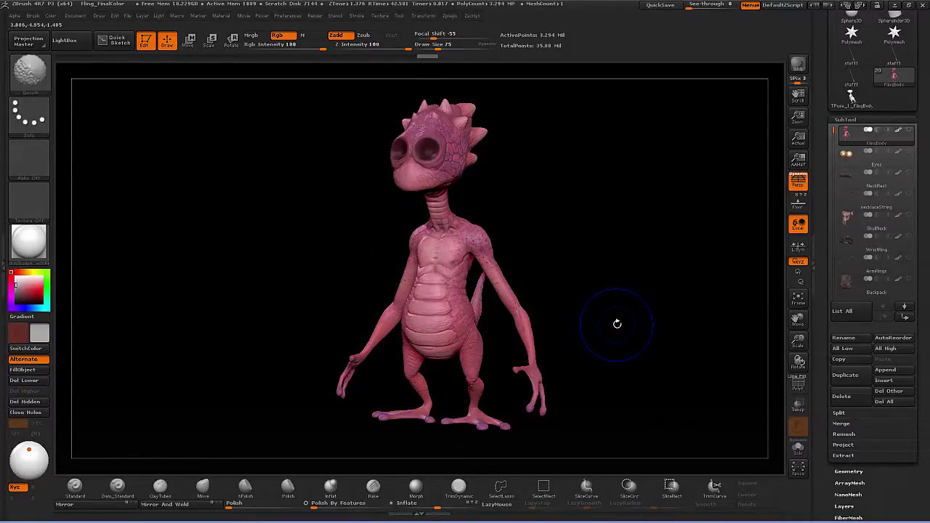
key(shift+d)
key(shift+d)
key(shift+d)
key(shift+d)
key(shift+d)
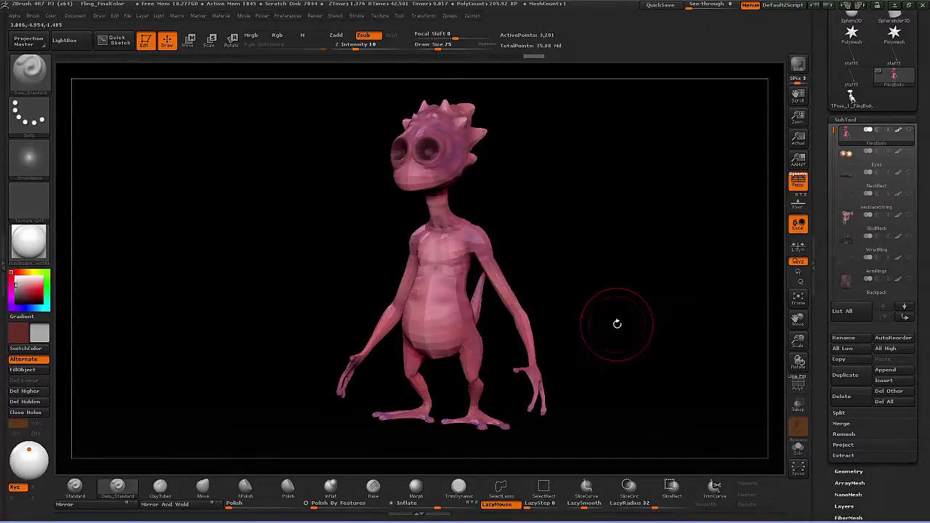
mouse_move(642, 297)
mouse_down()
mouse_move(625, 322)
mouse_move(536, 282)
mouse_up()
drag(616, 308, 638, 305)
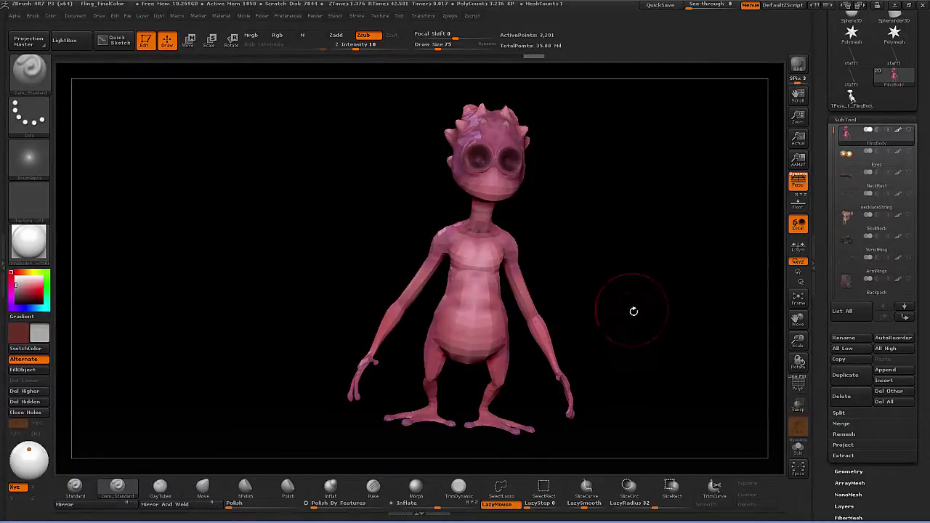
mouse_move(638, 315)
mouse_down()
mouse_move(650, 297)
mouse_move(615, 298)
mouse_up()
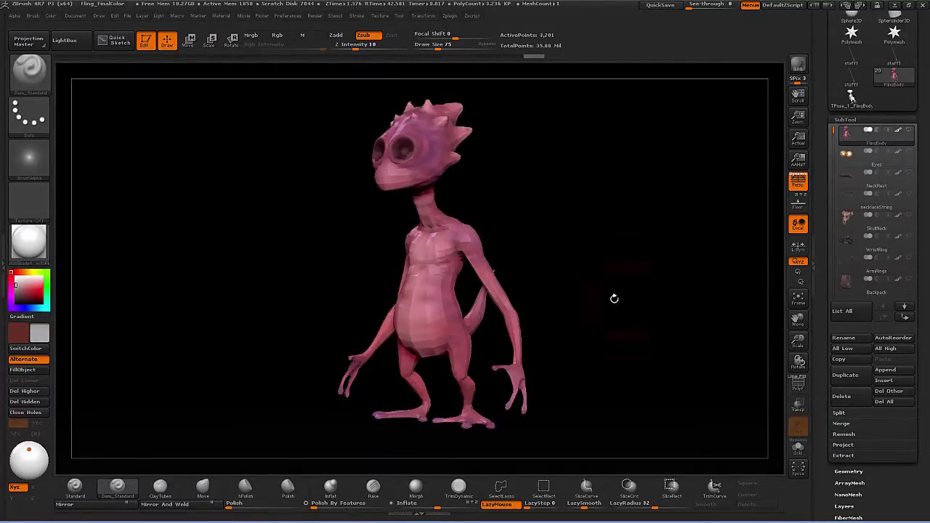
- Raise the creature's body back to its highest subdivision level
key(d)
key(d)
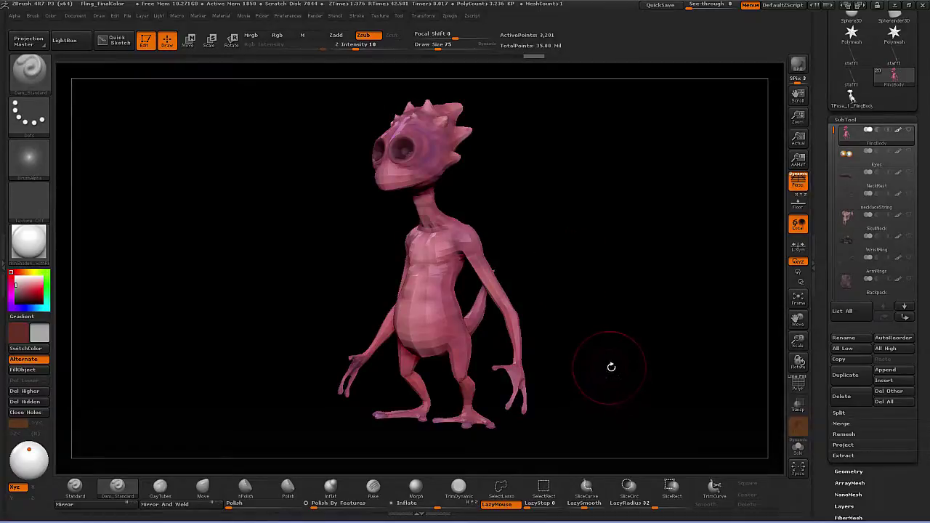
key(d)
key(d)
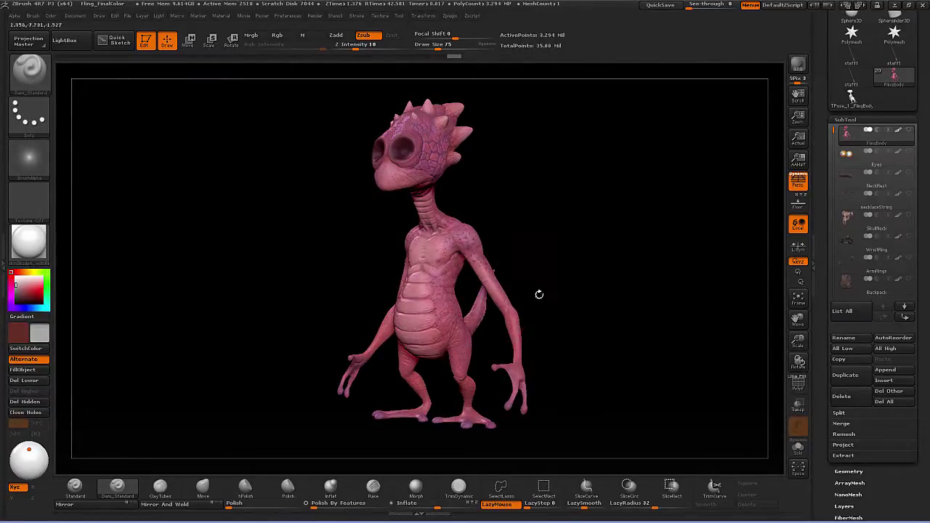
- Add a new layer to the creature's body and name it Pose-02
mouse_move(640, 346)
mouse_down()
mouse_move(588, 349)
mouse_move(639, 366)
mouse_up()
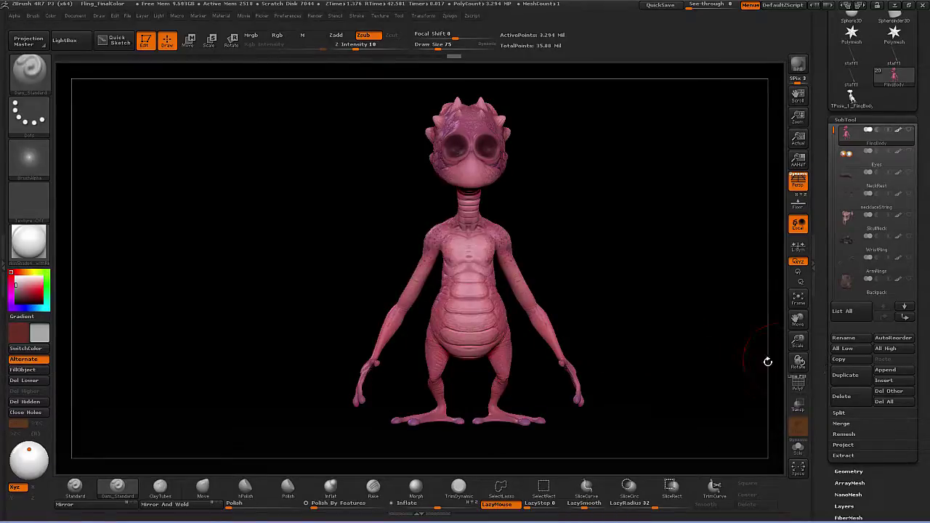
scroll(847, 262, down, 6)
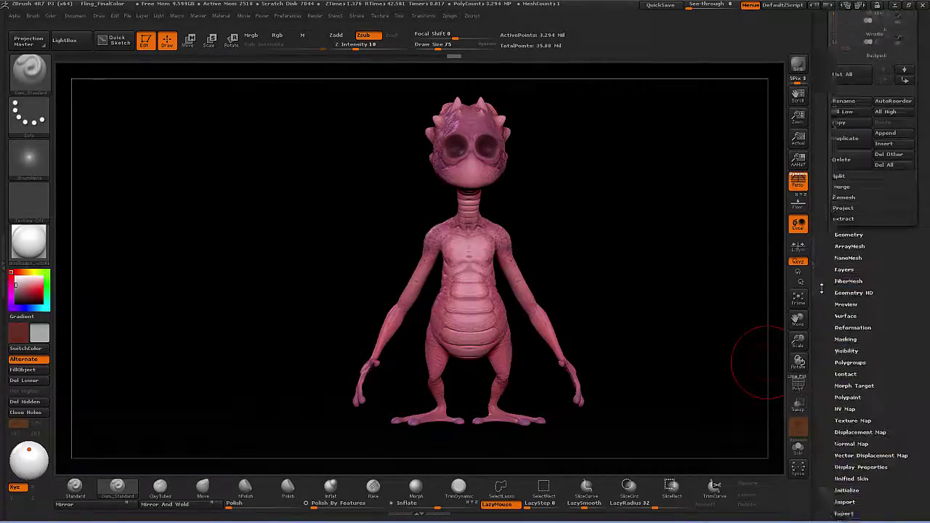
click(845, 256)
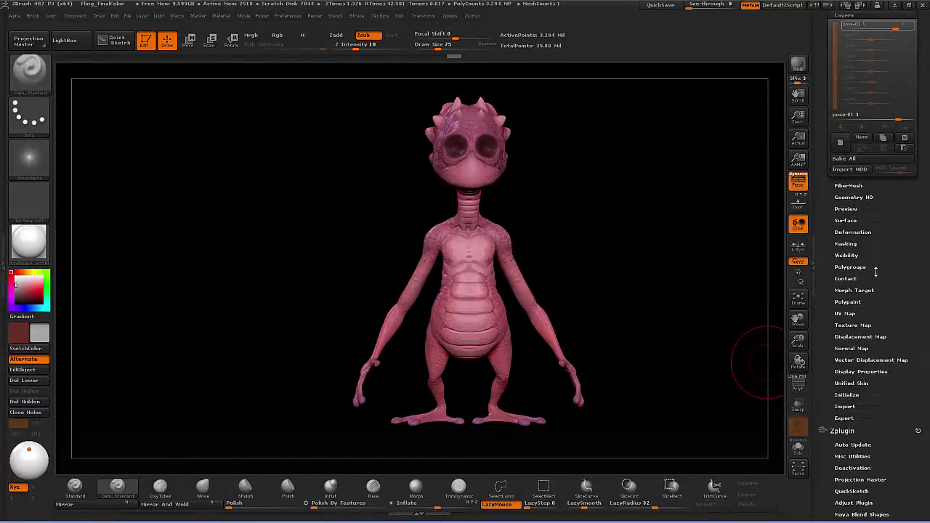
click(840, 231)
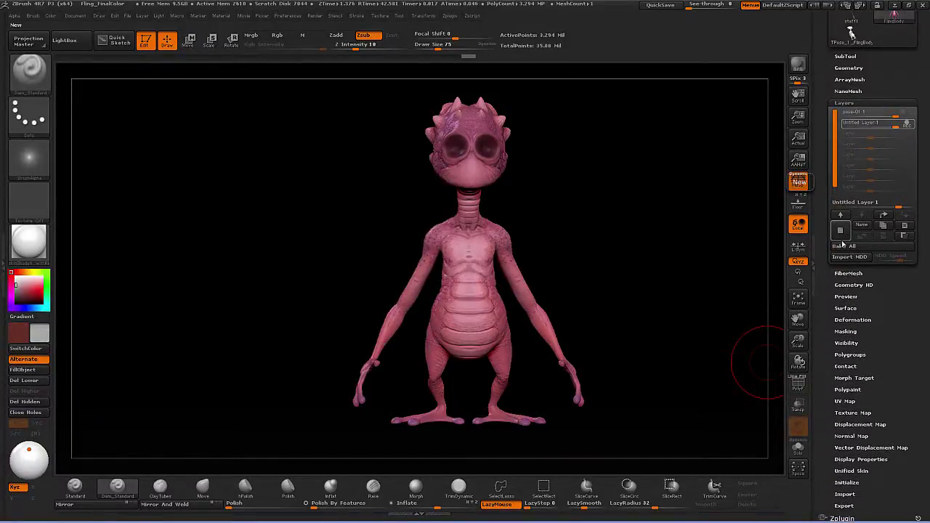
click(862, 226)
text(pose-)
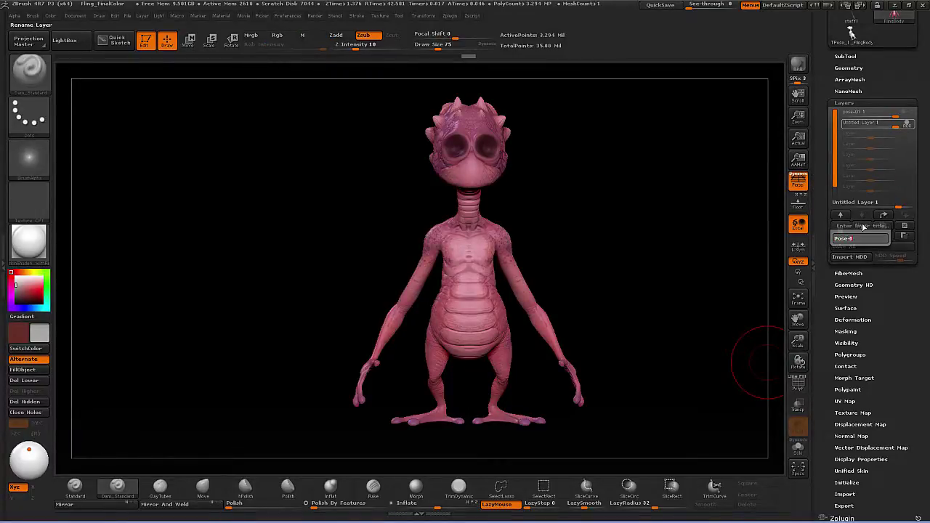
text(02)
key(Return)
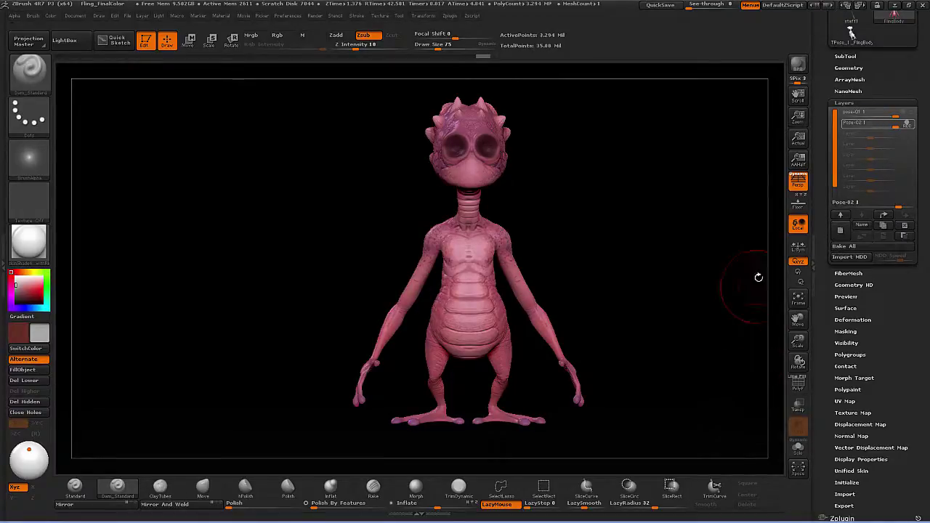
- Lower the creature's body to its lowest subdivision level and return it to the highest level
drag(654, 316, 627, 356)
key(shift)
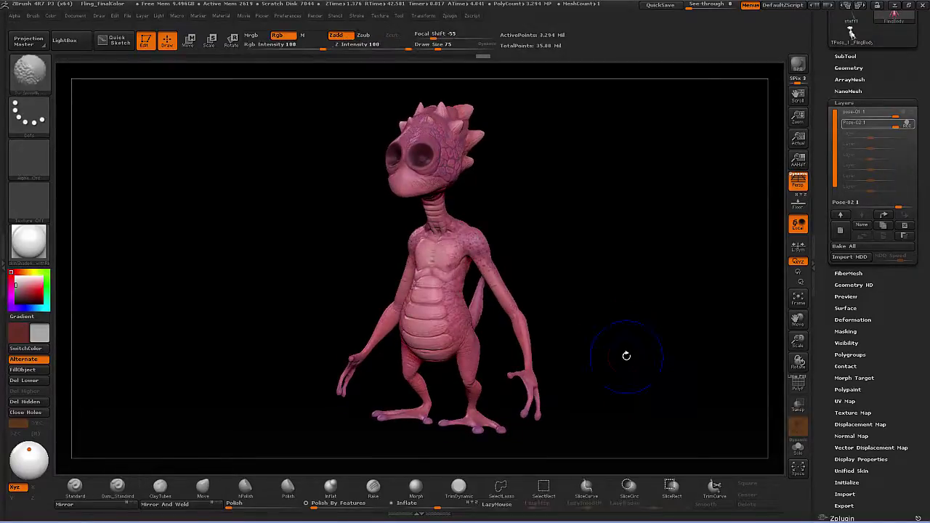
key(shift+d)
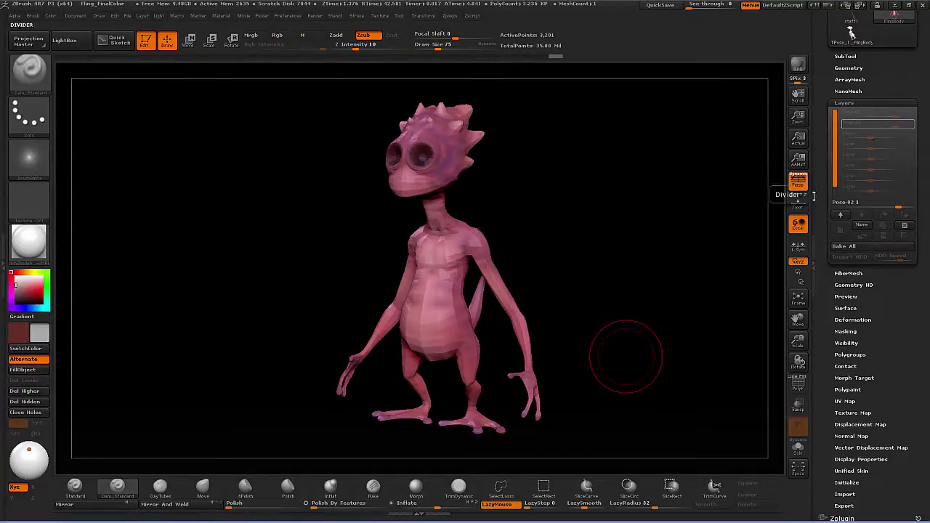
key(d)
key(d)
key(d)
key(d)
key(d)
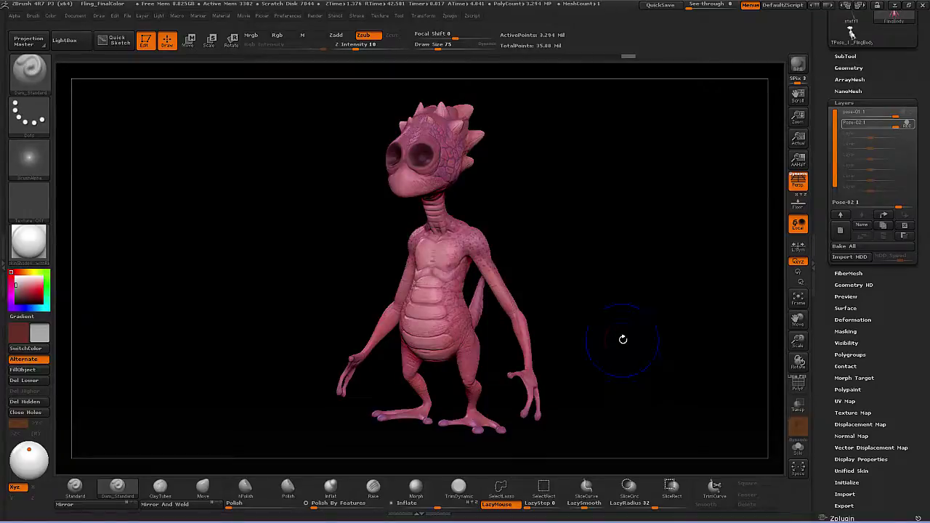
- Step the creature's body down to its lowest subdivision level for posing
key(shift+d)
key(shift+d)
key(shift+d)
key(shift+d)
key(shift+d)
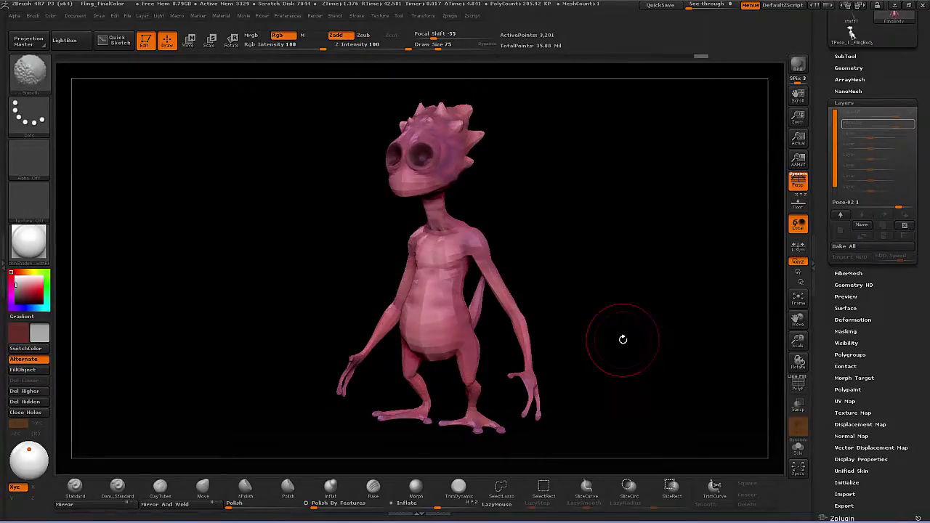
- Isolate the creature's left forearm and hand with the SelectLasso brush, hiding the rest of the body
mouse_move(593, 272)
mouse_down()
mouse_move(573, 282)
mouse_move(571, 308)
mouse_move(610, 332)
mouse_move(633, 318)
mouse_move(622, 311)
mouse_move(630, 332)
mouse_move(613, 322)
mouse_up()
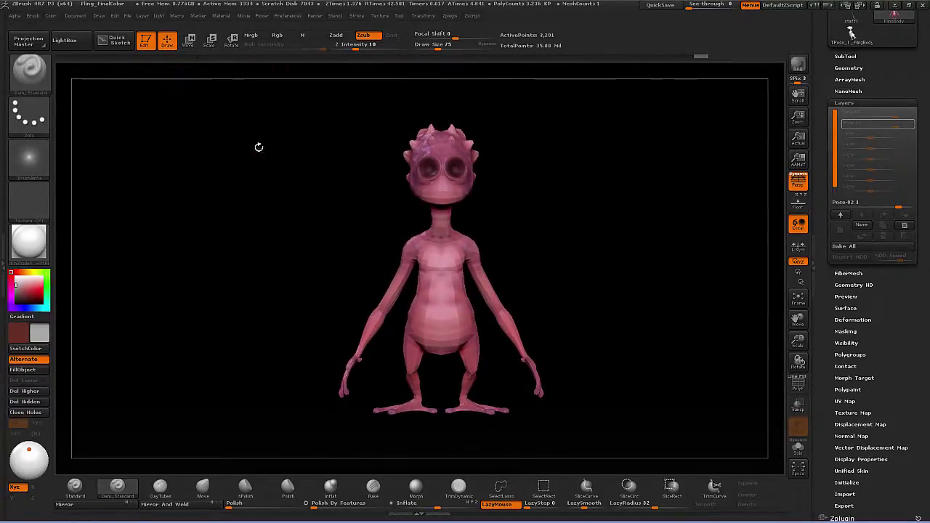
alt+drag(583, 316, 596, 360)
drag(612, 282, 611, 310)
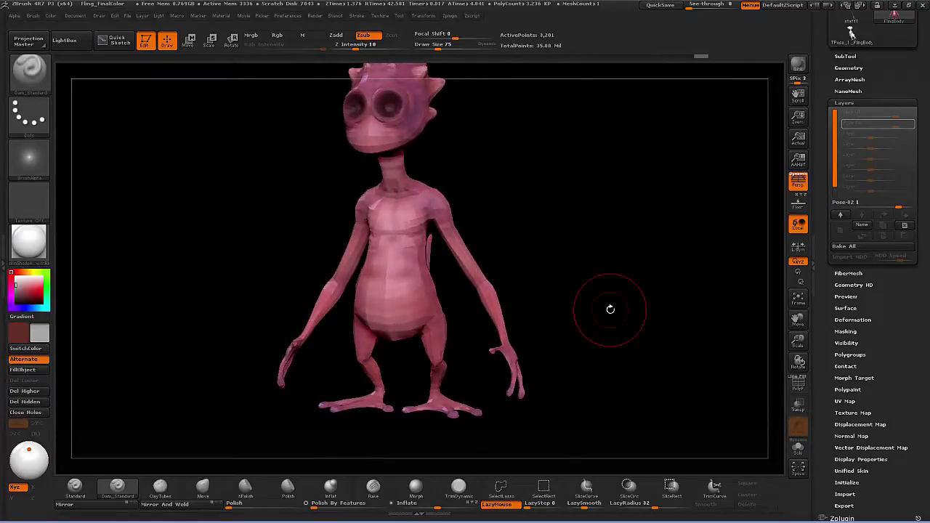
key(ctrl+shift)
key(ctrl+shift)
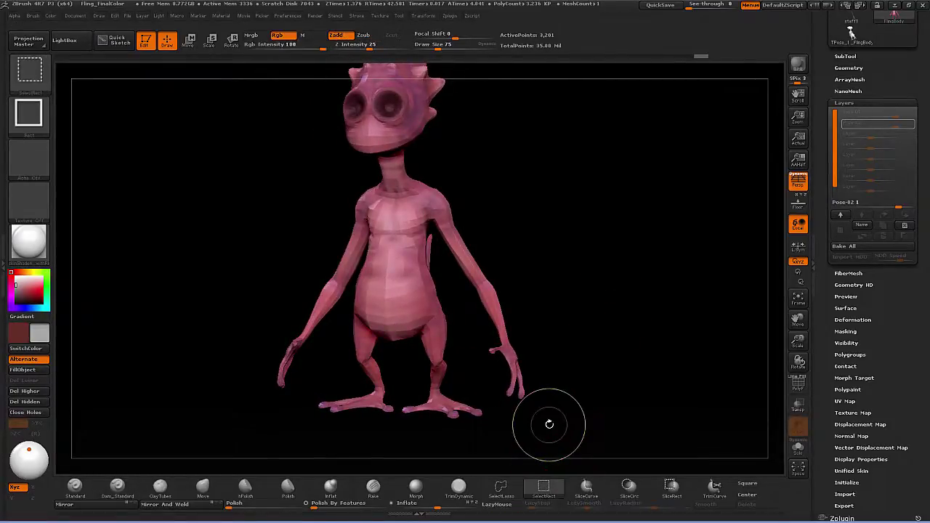
click(37, 79)
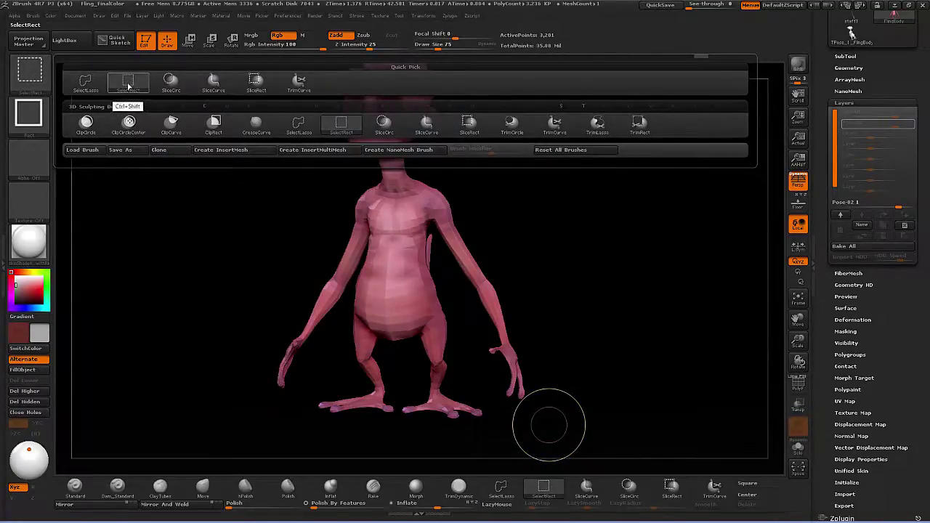
click(87, 83)
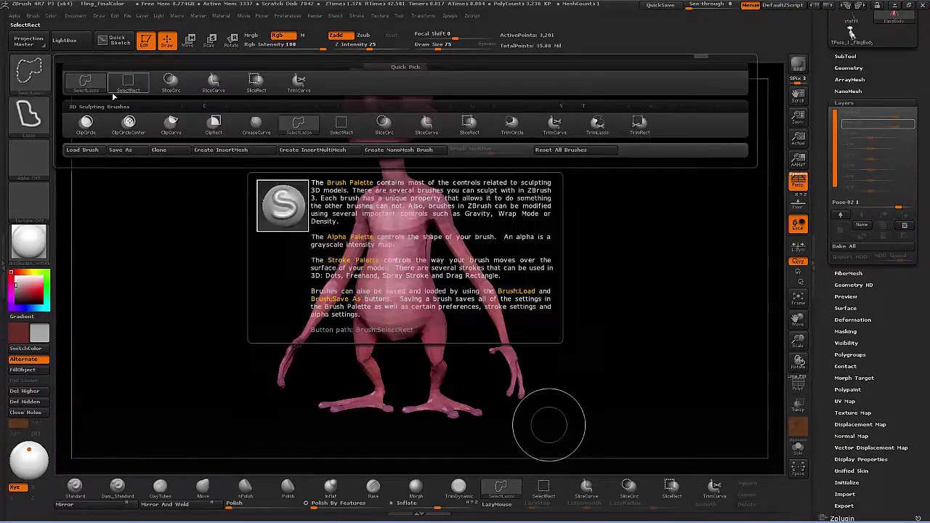
drag(576, 333, 556, 338)
mouse_move(508, 272)
ctrl+shift+mouse_down()
mouse_move(558, 320)
mouse_move(465, 395)
mouse_move(556, 339)
ctrl+shift+mouse_up()
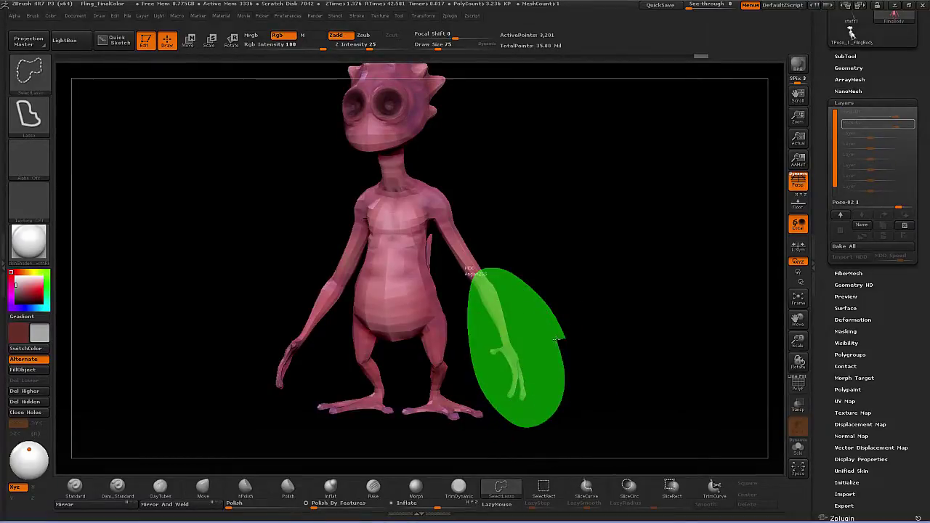
ctrl+shift+drag(566, 377, 565, 376)
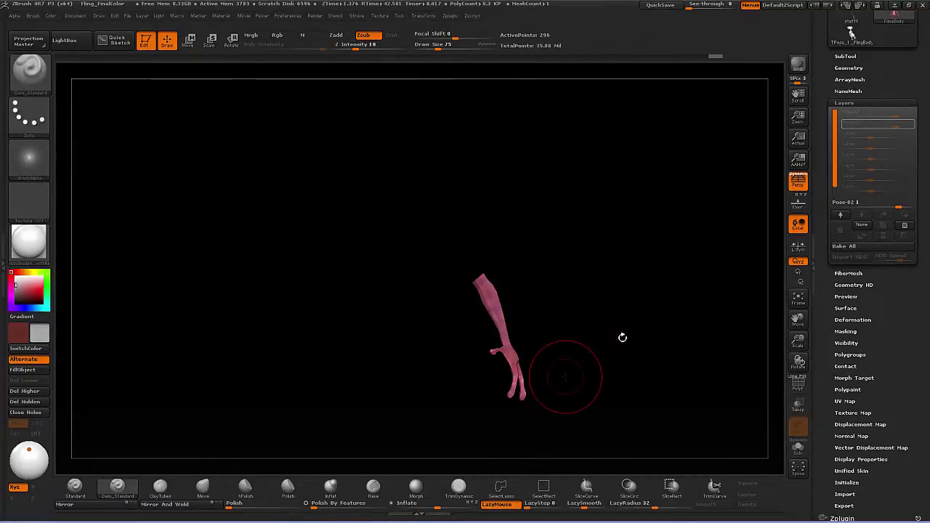
- Mask the isolated forearm and hand, unhide the whole body and invert the mask so only the forearm stays editable
drag(623, 337, 599, 354)
key(ctrl)
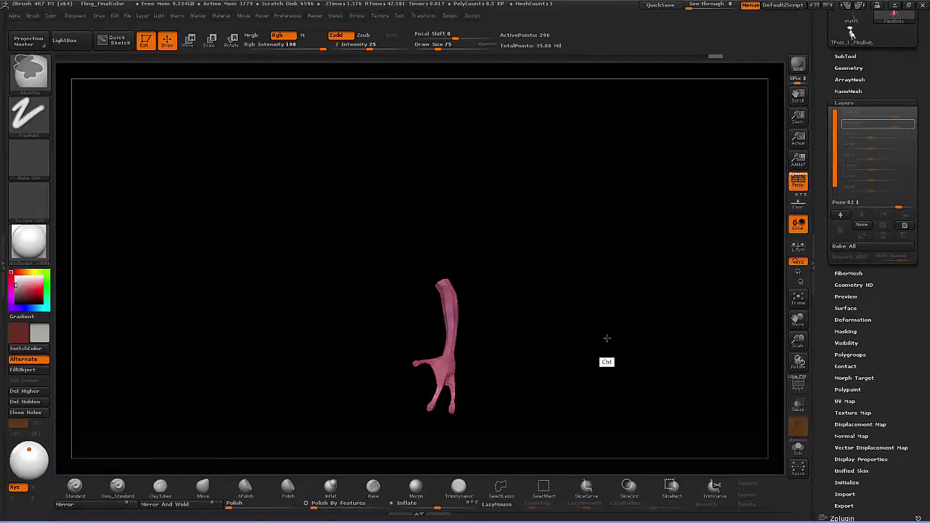
ctrl+click(607, 339)
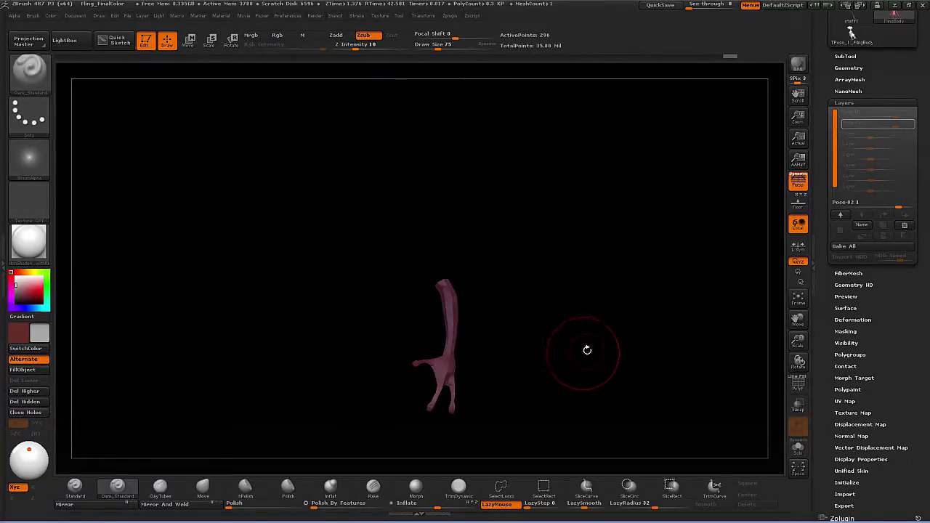
key(ctrl+shift)
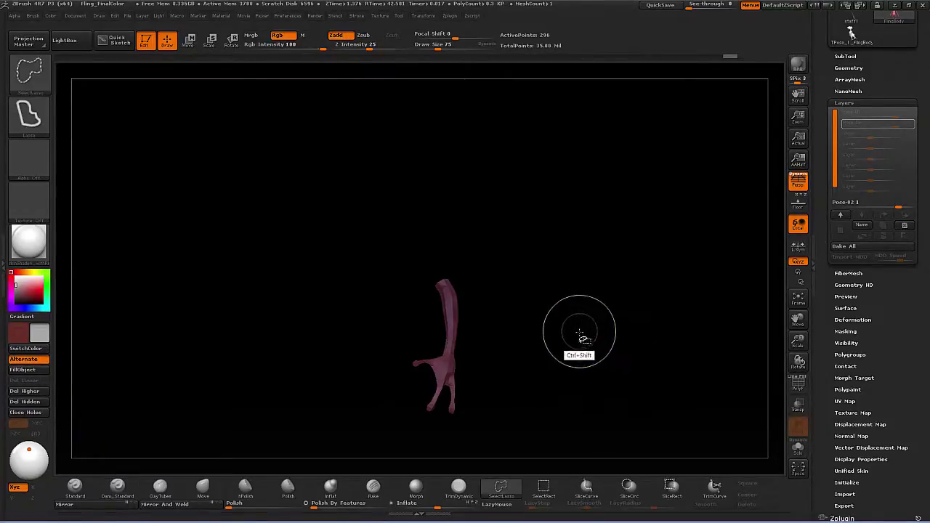
ctrl+shift+click(588, 333)
drag(602, 354, 603, 353)
key(ctrl)
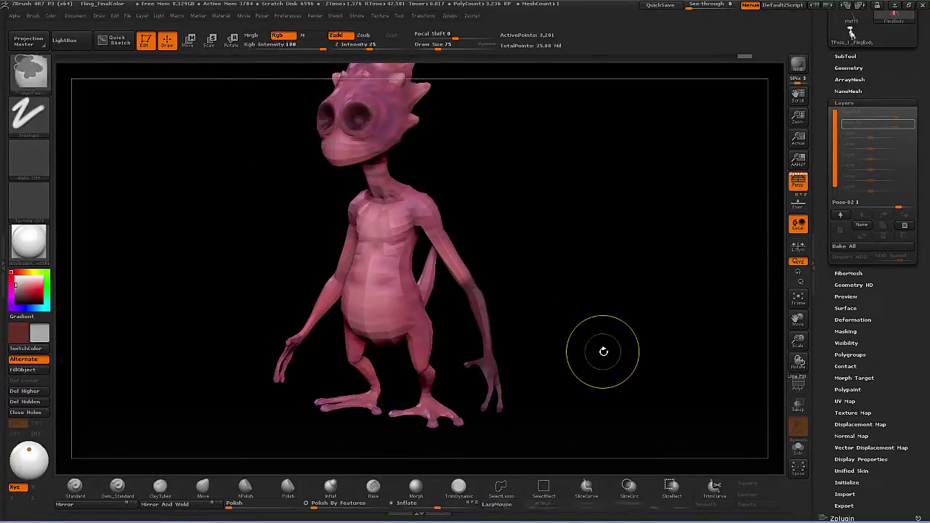
ctrl+click(603, 352)
mouse_move(607, 298)
mouse_down()
mouse_move(599, 308)
mouse_move(606, 308)
mouse_move(600, 301)
mouse_up()
key(ctrl)
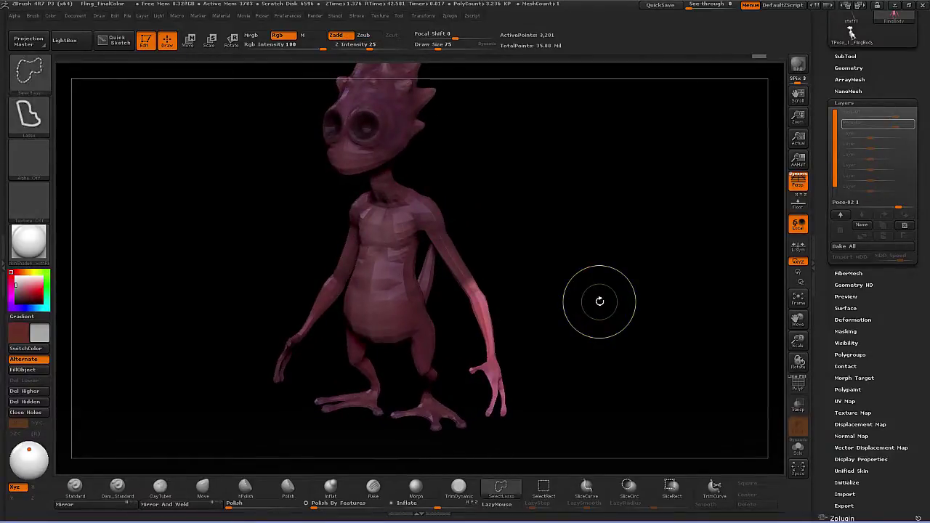
- Switch the selection brush back to SelectRect and clear the mask from the body
click(29, 71)
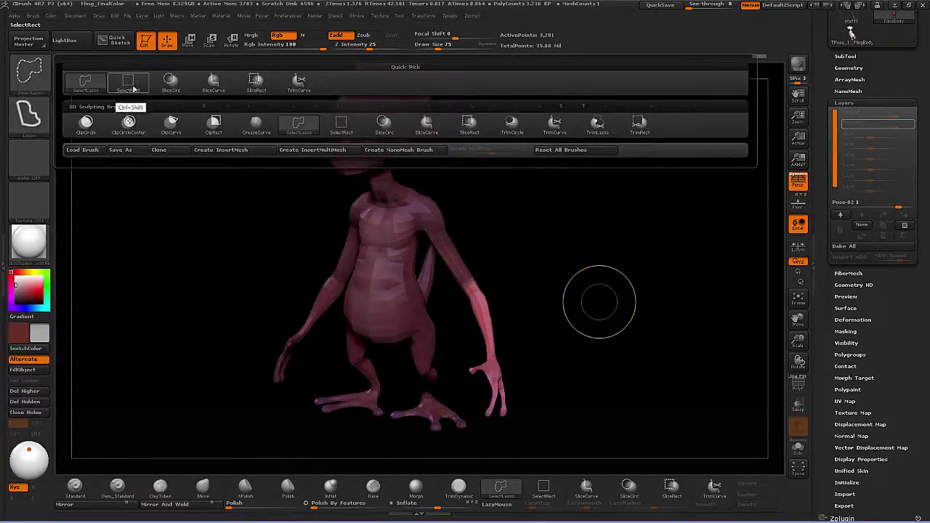
click(131, 85)
alt+drag(611, 332, 611, 367)
- Paint a mask over the creature's left hand with the mask pen, and clear it again
mouse_move(553, 305)
mouse_down()
mouse_move(540, 308)
mouse_move(509, 379)
mouse_up()
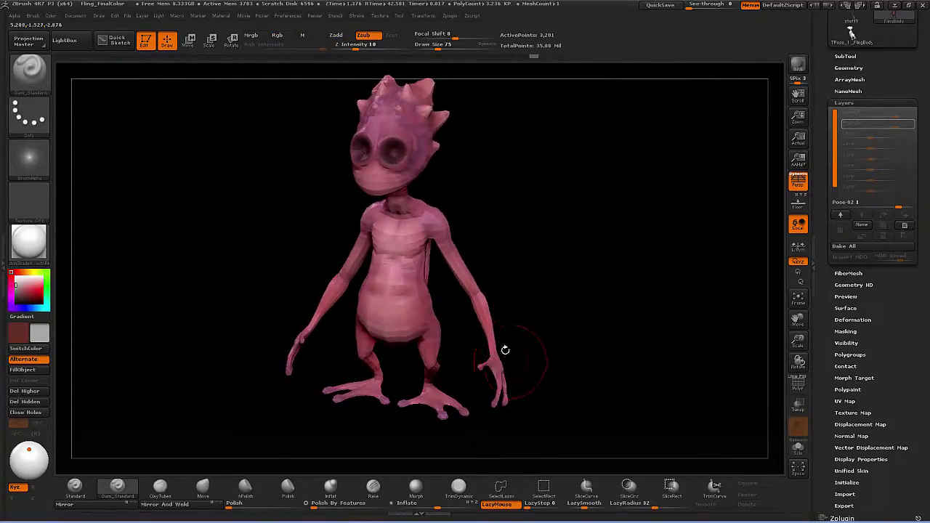
key(ctrl)
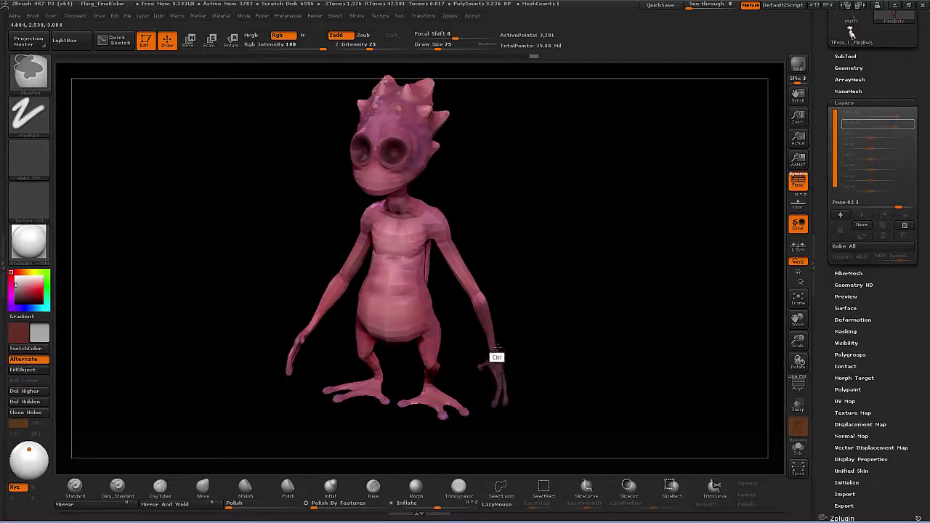
mouse_move(496, 336)
mouse_down()
mouse_move(540, 332)
mouse_move(557, 347)
mouse_move(617, 327)
mouse_move(582, 363)
mouse_move(597, 349)
mouse_up()
ctrl+click(553, 344)
- Mask the creature's left forearm and hand with the MaskLasso brush and invert the mask
key(ctrl)
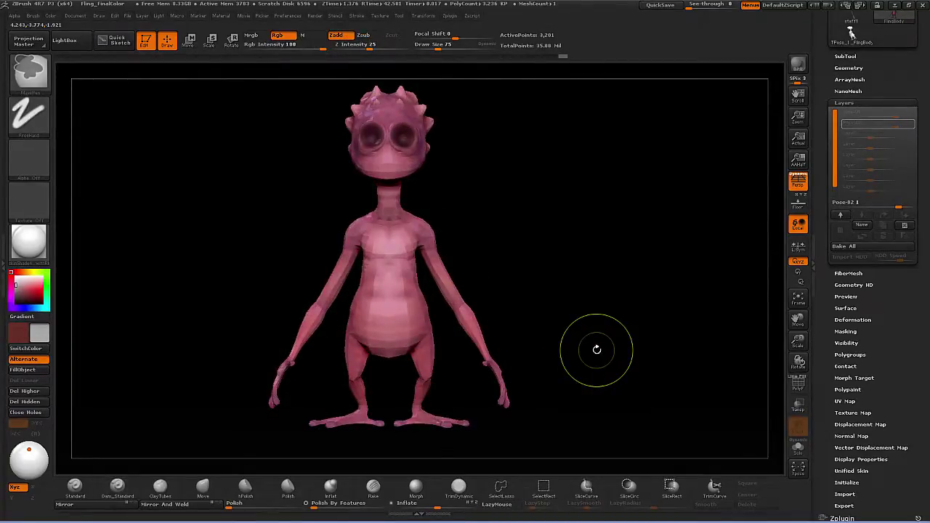
click(29, 72)
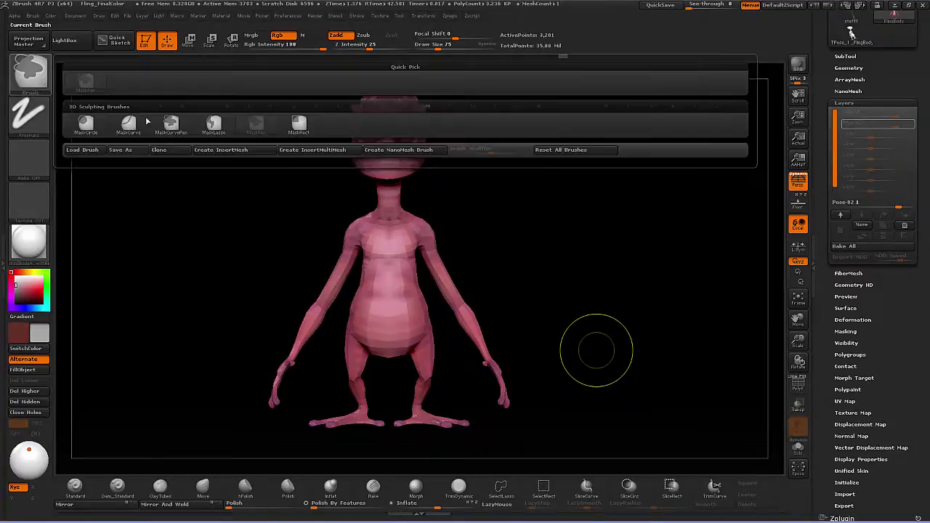
ctrl+click(218, 127)
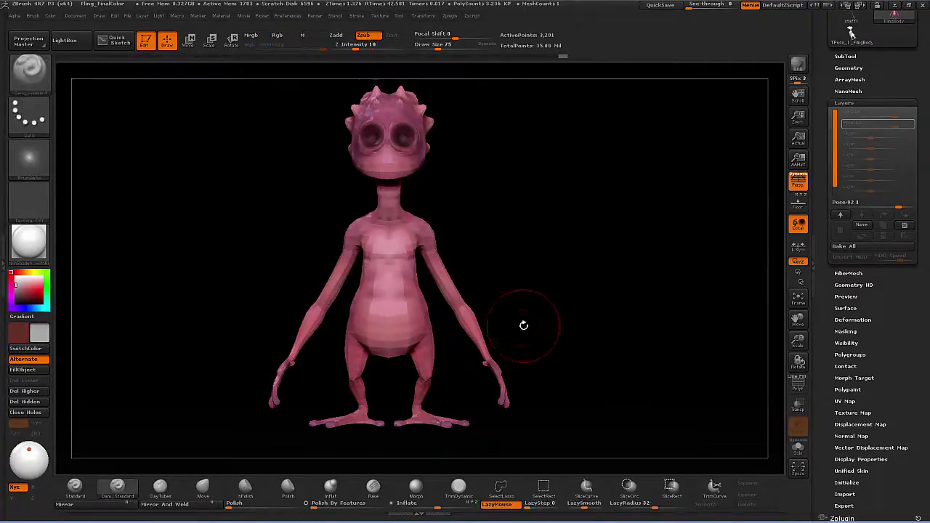
key(ctrl)
ctrl+drag(460, 304, 507, 423)
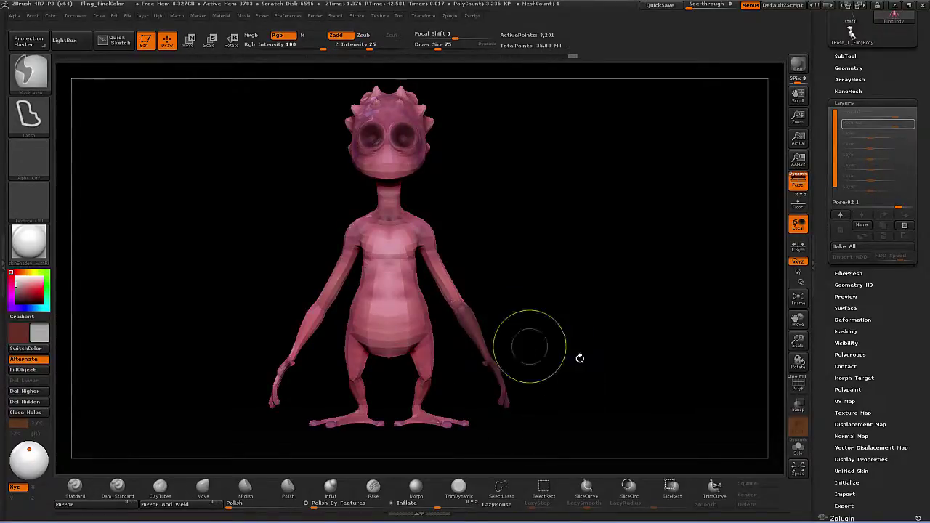
drag(581, 357, 575, 349)
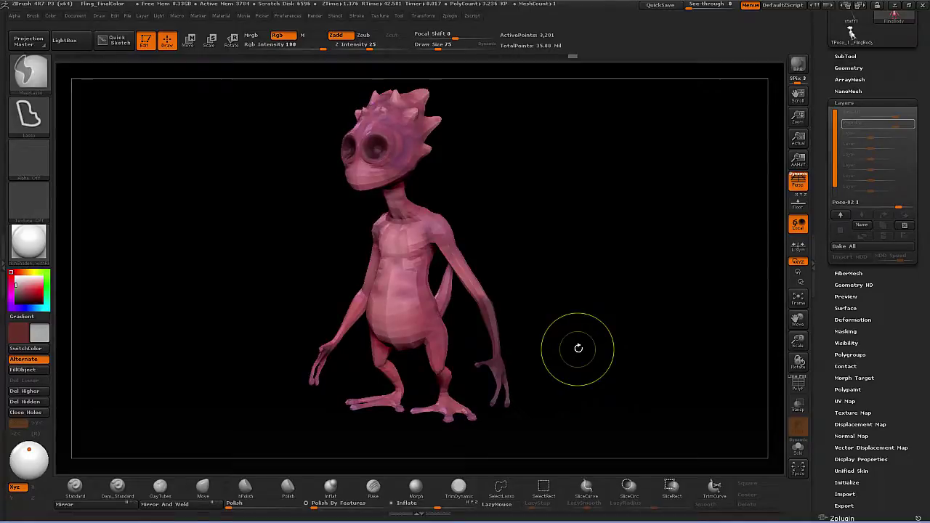
ctrl+click(579, 348)
- Place a Rotate transpose line along the left forearm, running from the elbow to the wrist
mouse_move(591, 318)
mouse_down()
mouse_move(562, 328)
mouse_move(567, 342)
mouse_move(608, 321)
mouse_move(592, 319)
mouse_move(602, 332)
mouse_move(599, 322)
mouse_move(617, 322)
mouse_move(551, 319)
mouse_up()
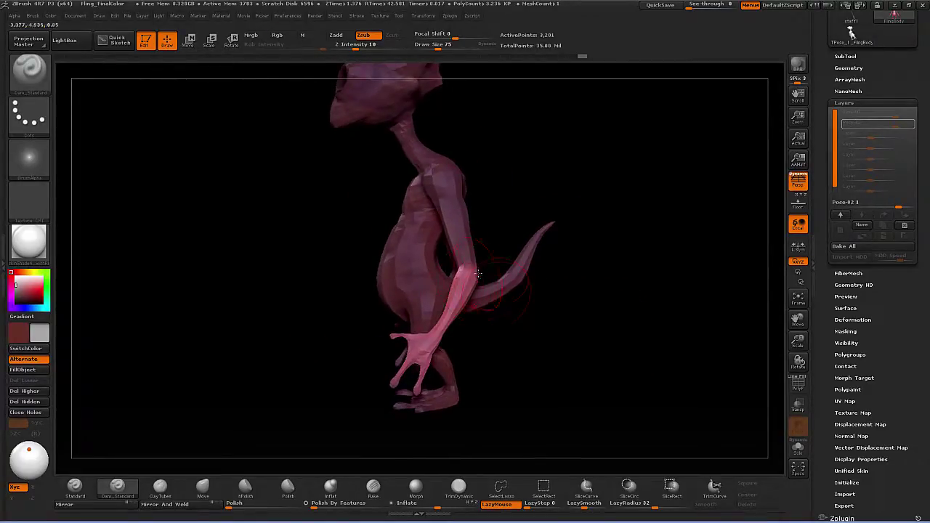
drag(572, 328, 577, 328)
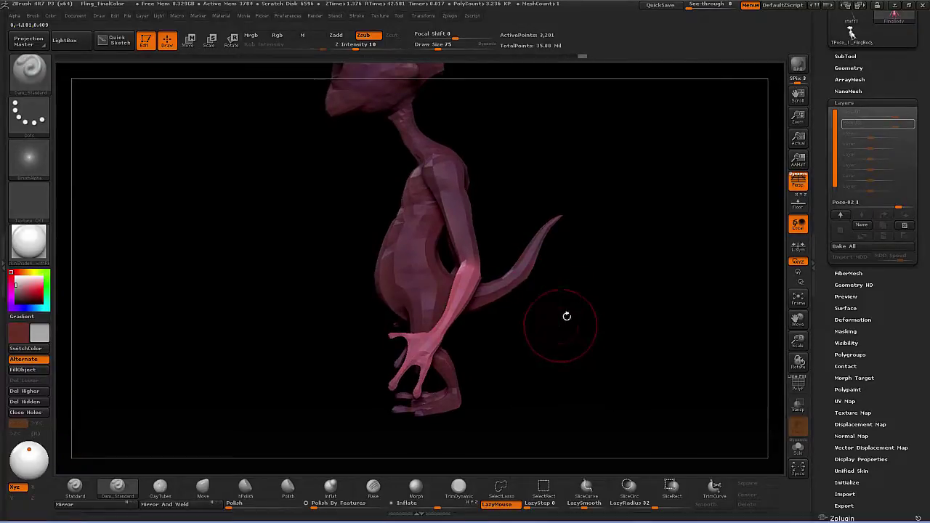
click(231, 40)
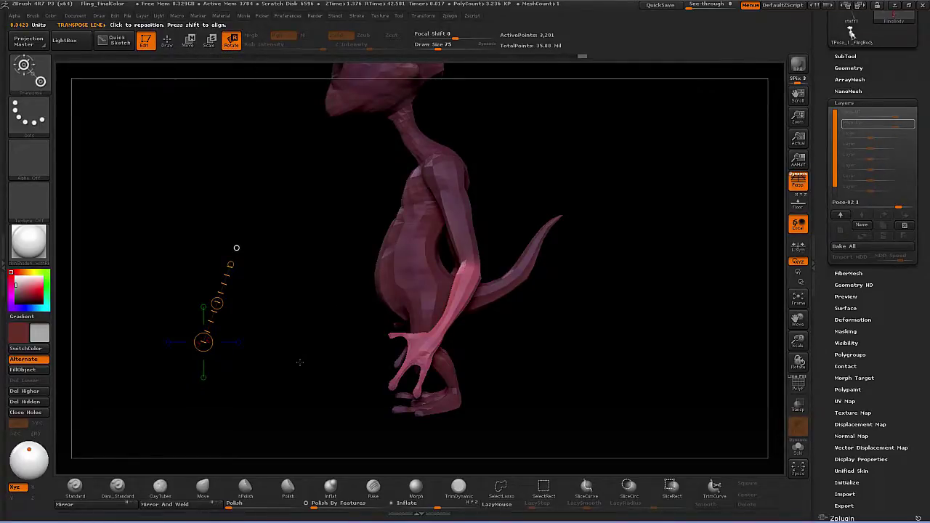
drag(473, 269, 457, 312)
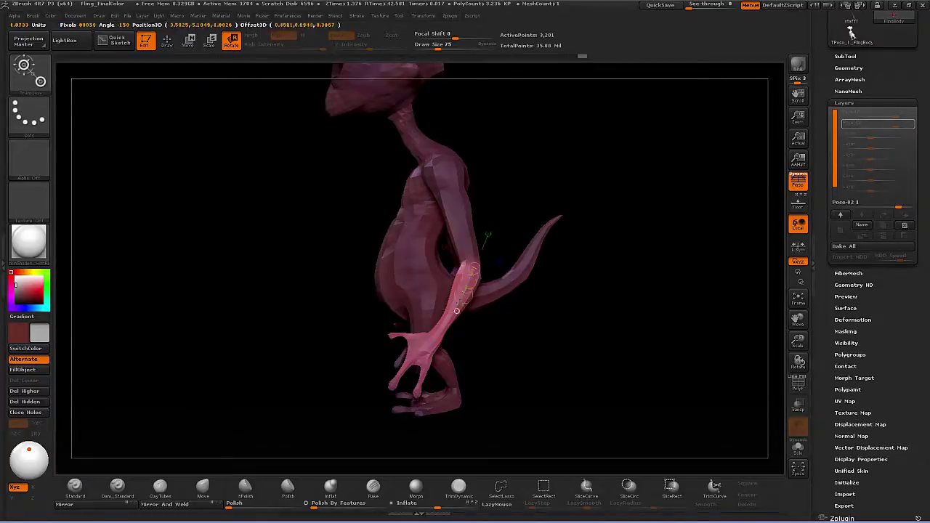
drag(422, 369, 416, 366)
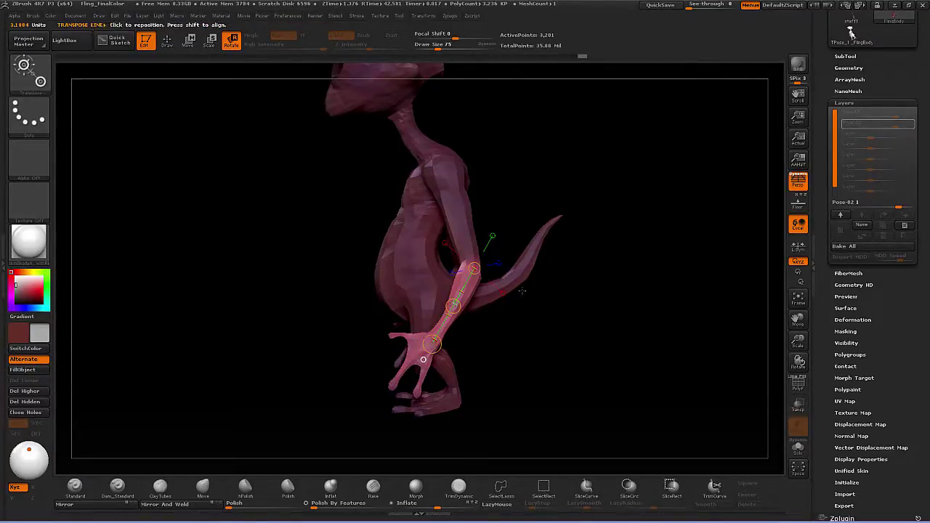
mouse_move(512, 346)
mouse_down()
mouse_move(544, 348)
mouse_move(511, 353)
mouse_up()
drag(423, 359, 486, 260)
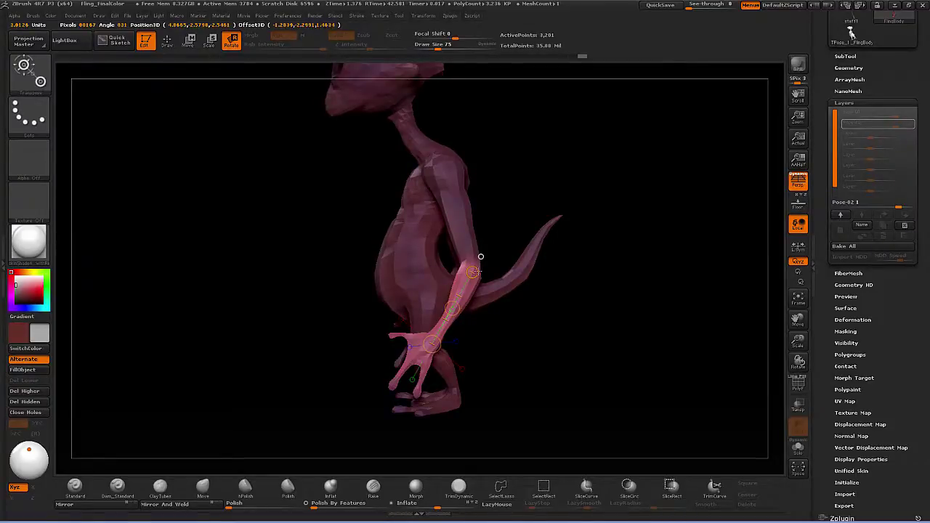
- Refine the transpose line's ends at the elbow and wrist, and rotate the left forearm forward and upward at the elbow
drag(520, 344, 513, 371)
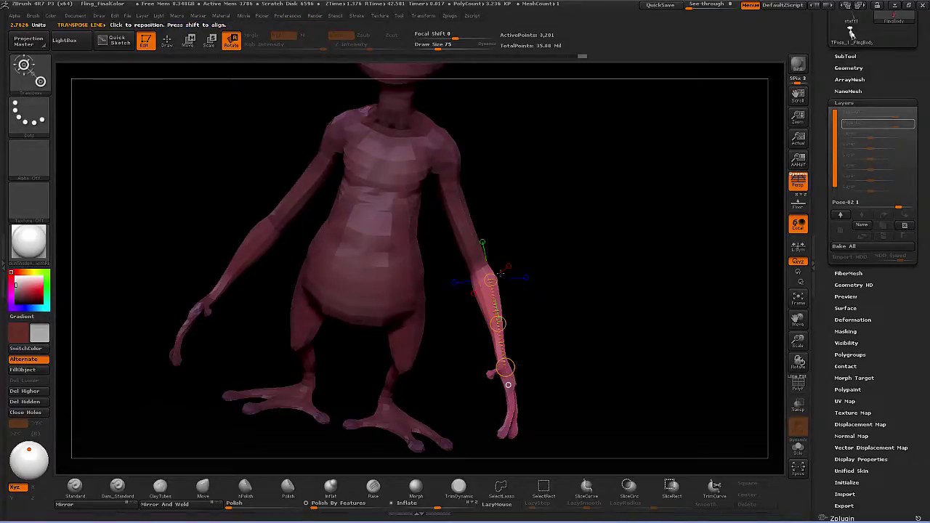
drag(602, 300, 498, 299)
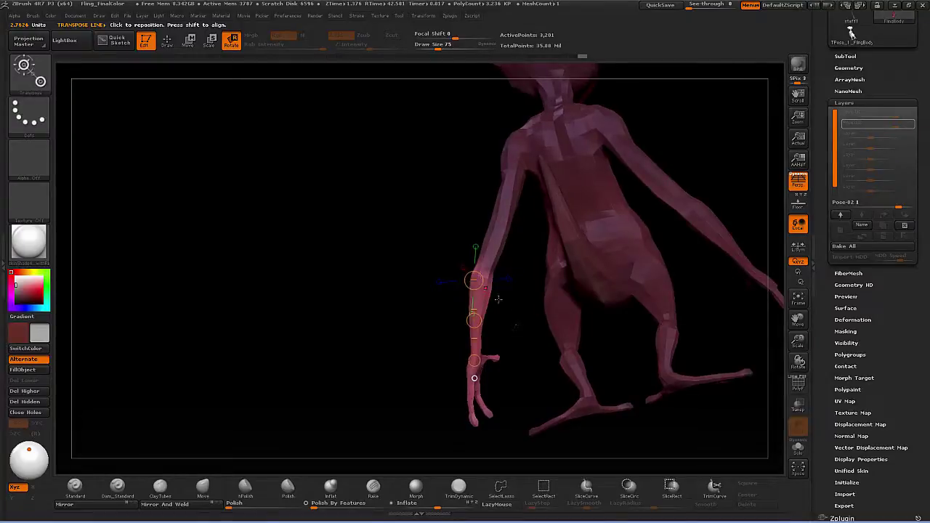
drag(474, 378, 485, 262)
drag(408, 327, 454, 322)
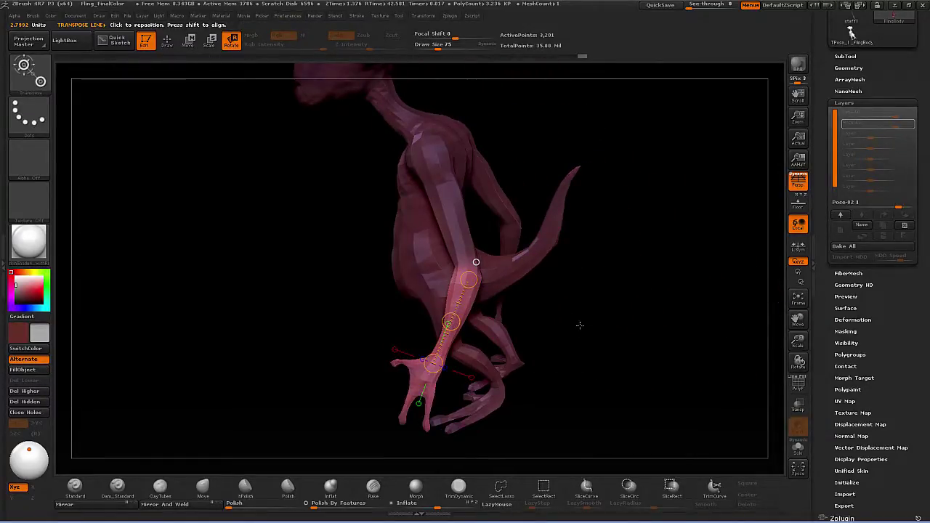
drag(580, 362, 570, 339)
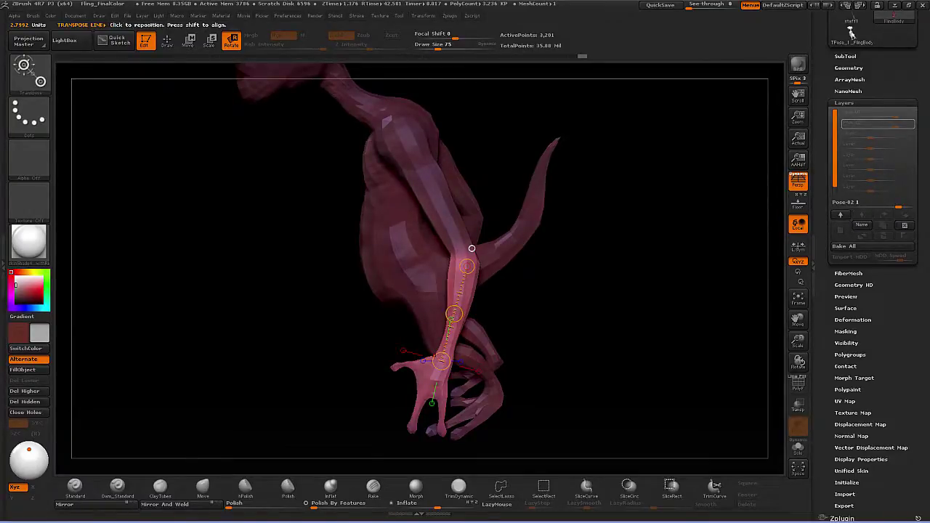
mouse_move(441, 362)
mouse_down()
mouse_move(407, 344)
mouse_move(435, 359)
mouse_move(411, 369)
mouse_move(436, 379)
mouse_up()
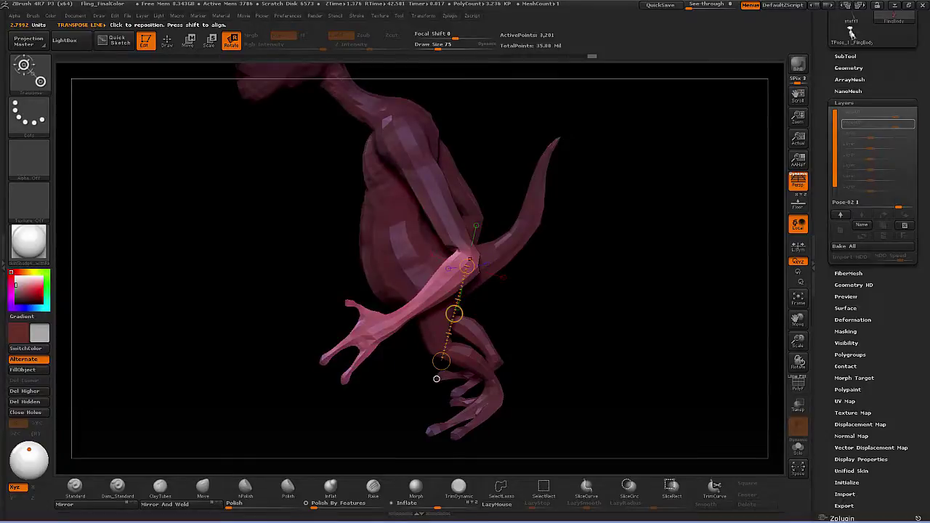
- Undo the left forearm's rotation, try rotating it again at the elbow, and undo that attempt as well
key(ctrl+z)
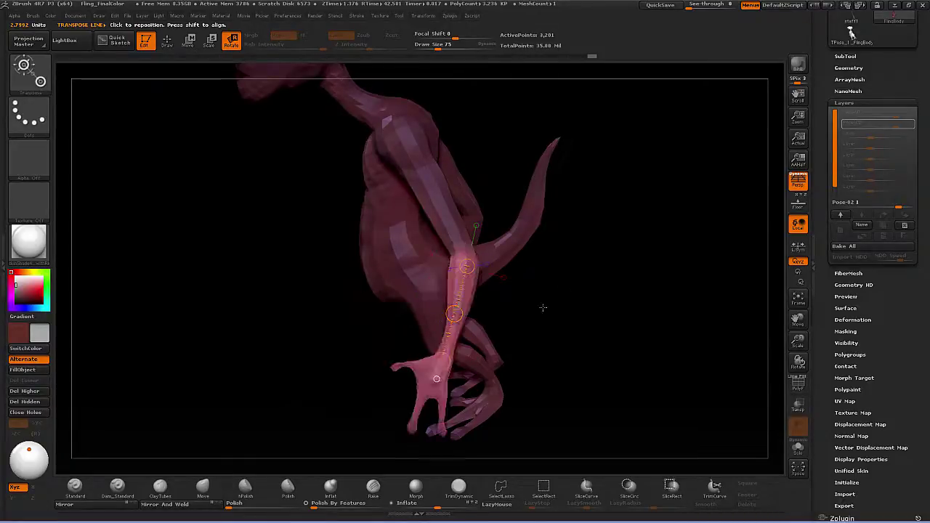
drag(436, 379, 362, 305)
key(ctrl+z)
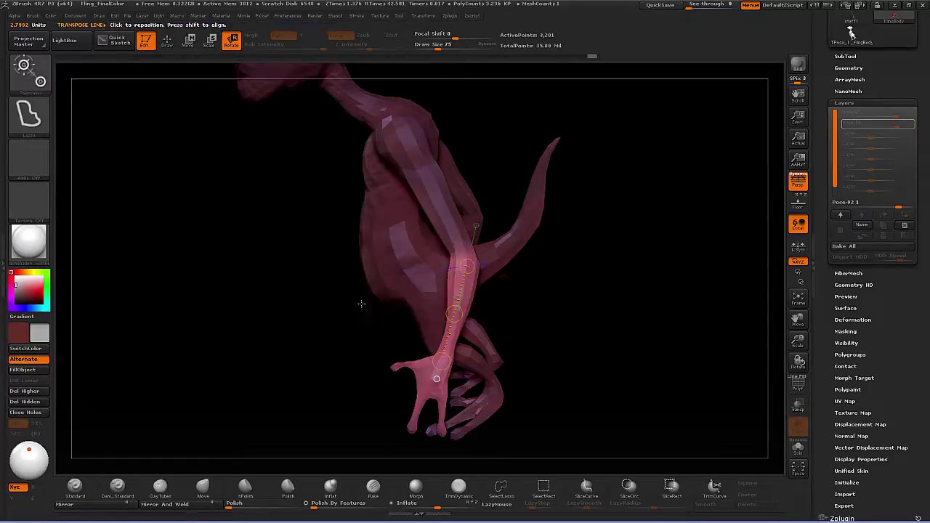
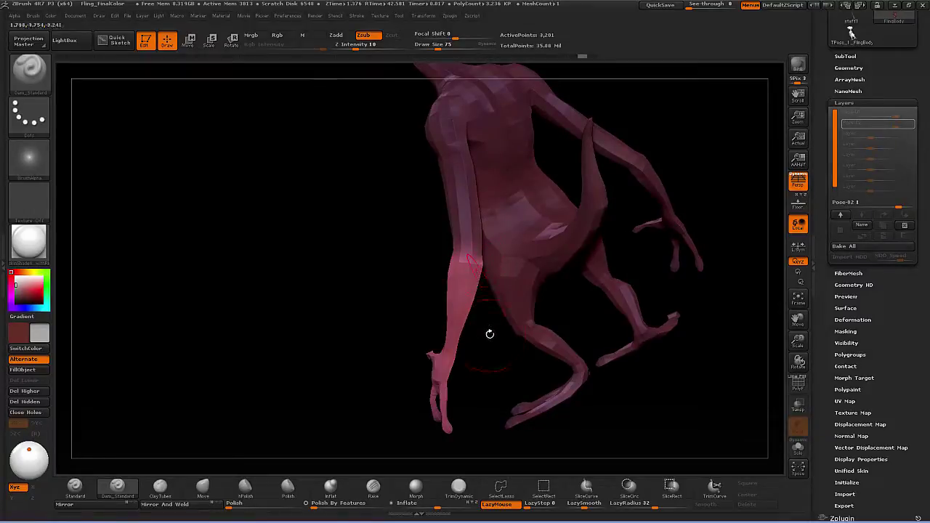
- Set the draw size to 42 and choose the Standard brush for sculpting
key(s)
drag(498, 337, 496, 348)
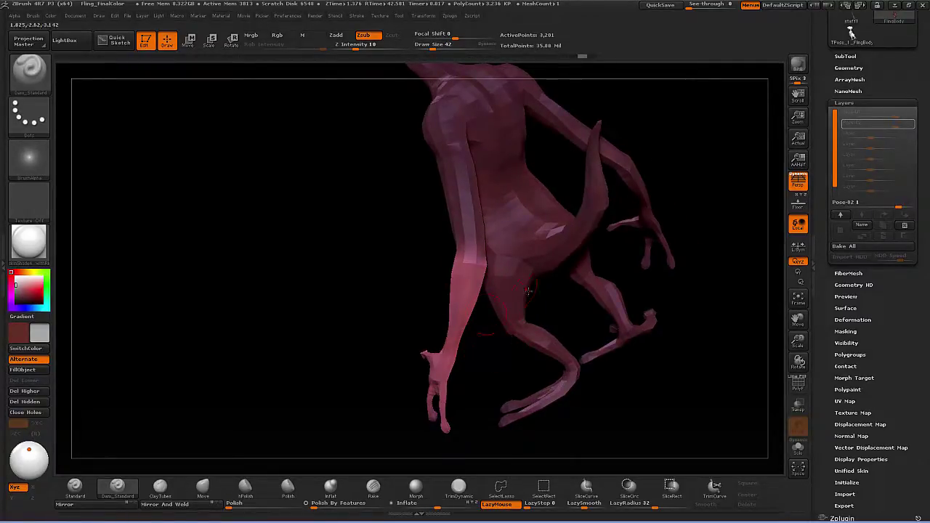
key(b)
key(s)
key(t)
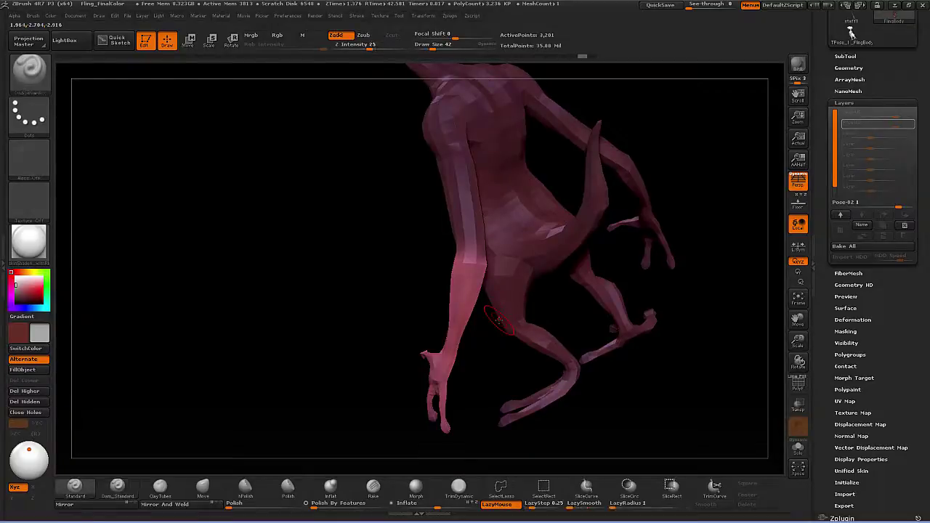
key(b)
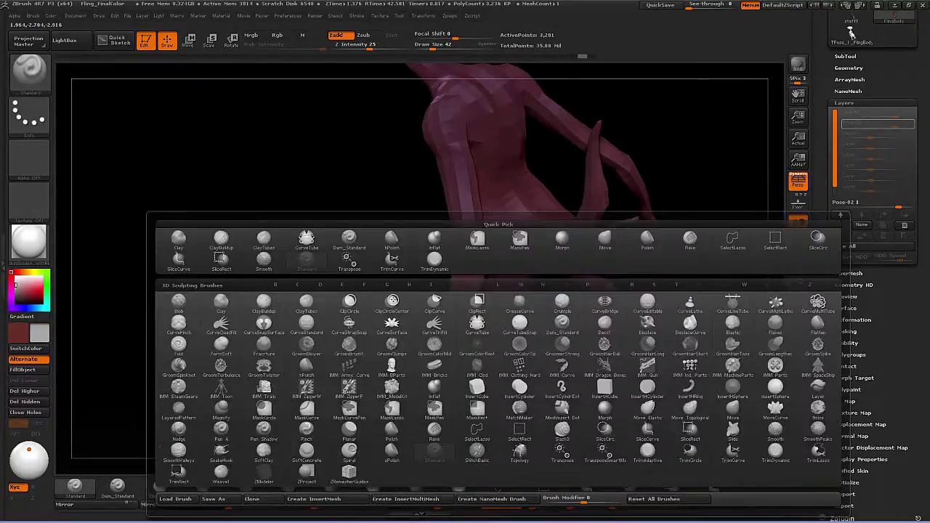
key(s)
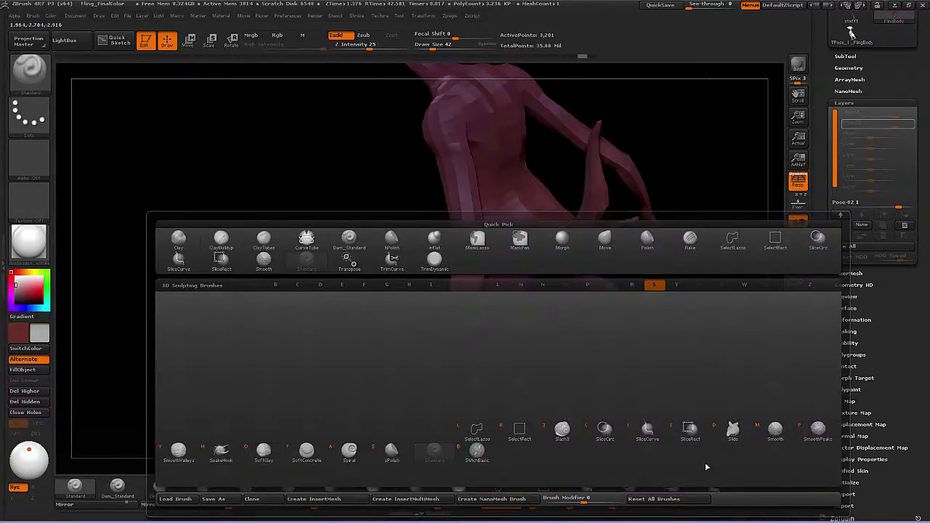
click(434, 451)
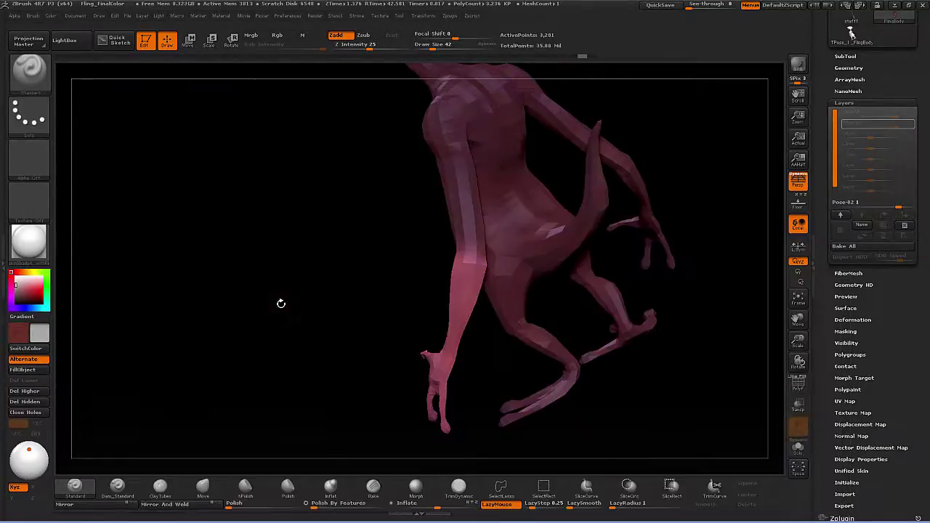
- Change the masking brush from MaskLasso to MaskPen
drag(624, 404, 630, 405)
key(ctrl)
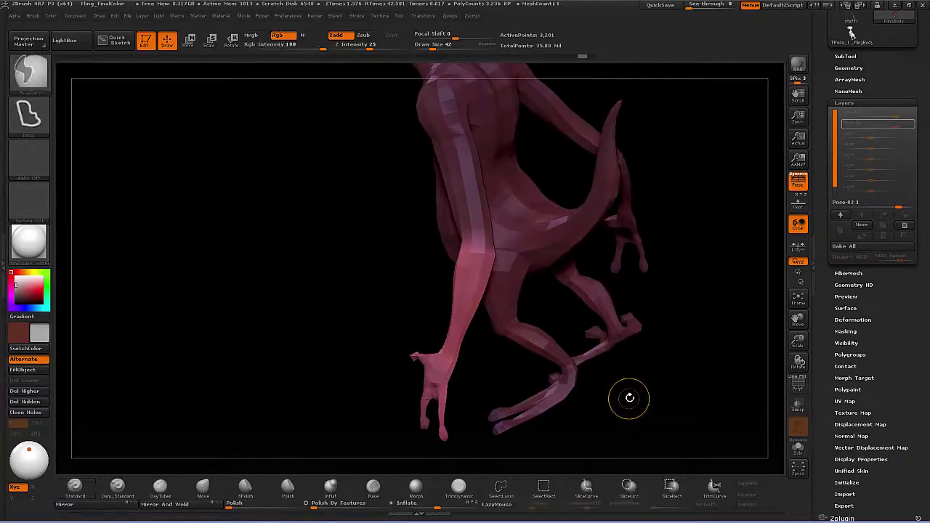
click(29, 73)
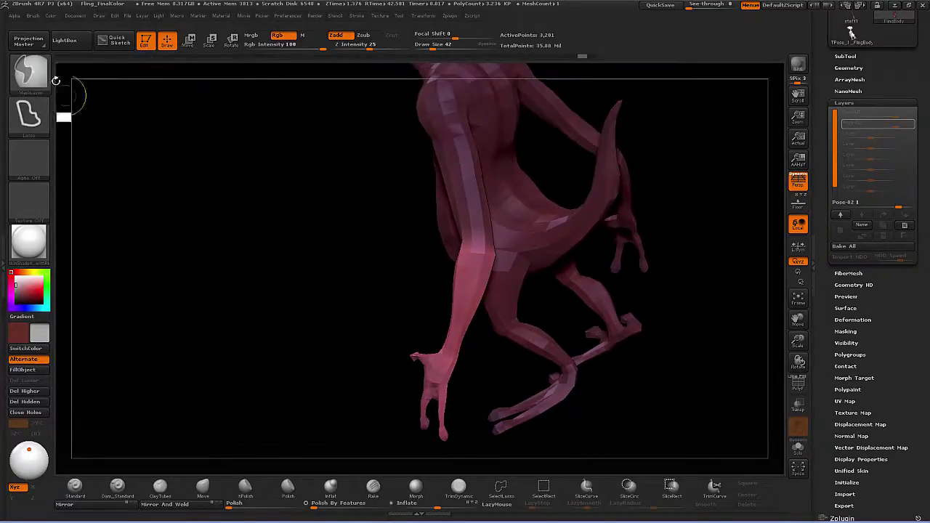
ctrl+click(40, 76)
ctrl+click(131, 85)
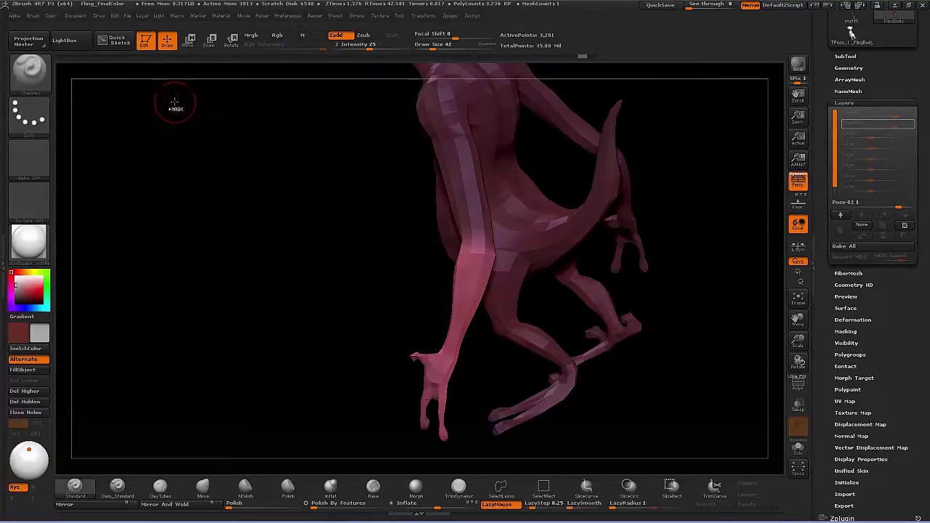
- Refine the mask edge around the left elbow with MaskPen, painting and erasing it from the back, front and side
drag(635, 394, 589, 389)
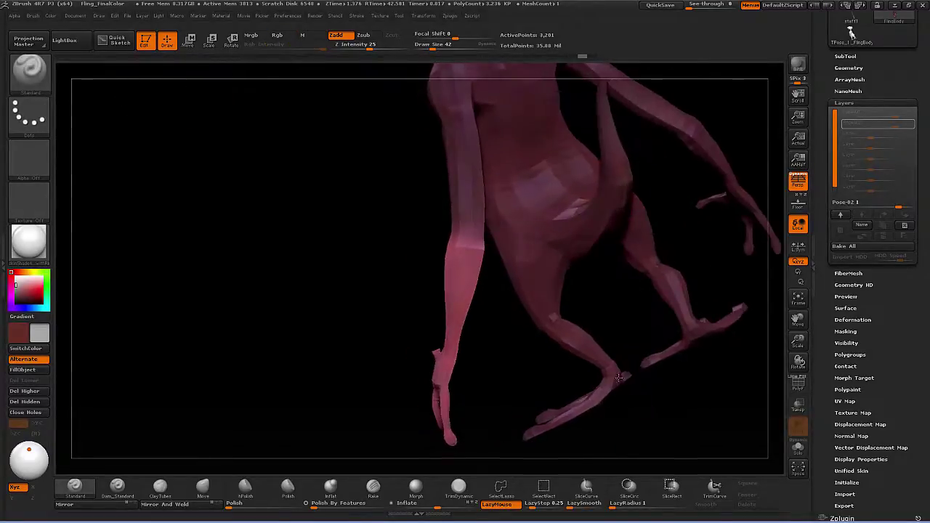
drag(498, 317, 489, 317)
key(ctrl)
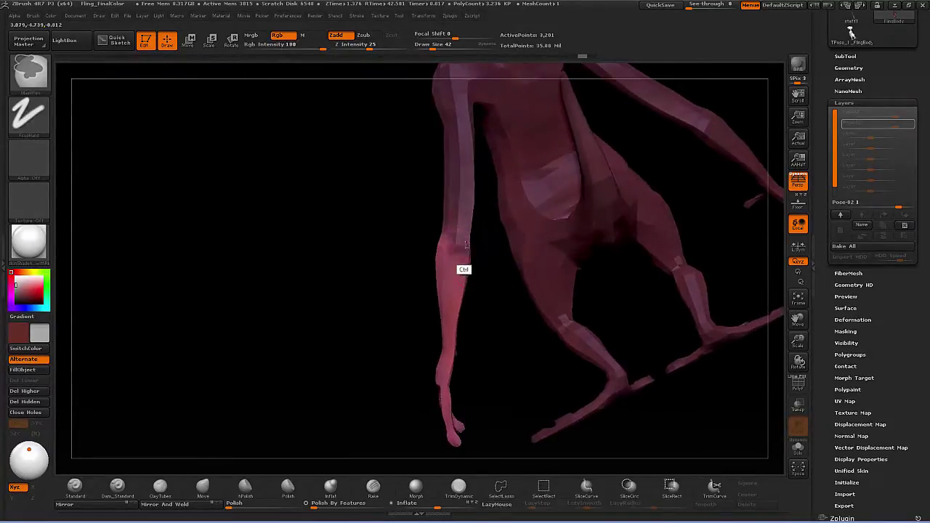
drag(494, 299, 473, 290)
key(ctrl+alt)
mouse_move(499, 327)
mouse_down()
mouse_move(553, 332)
mouse_move(548, 312)
mouse_move(493, 277)
mouse_up()
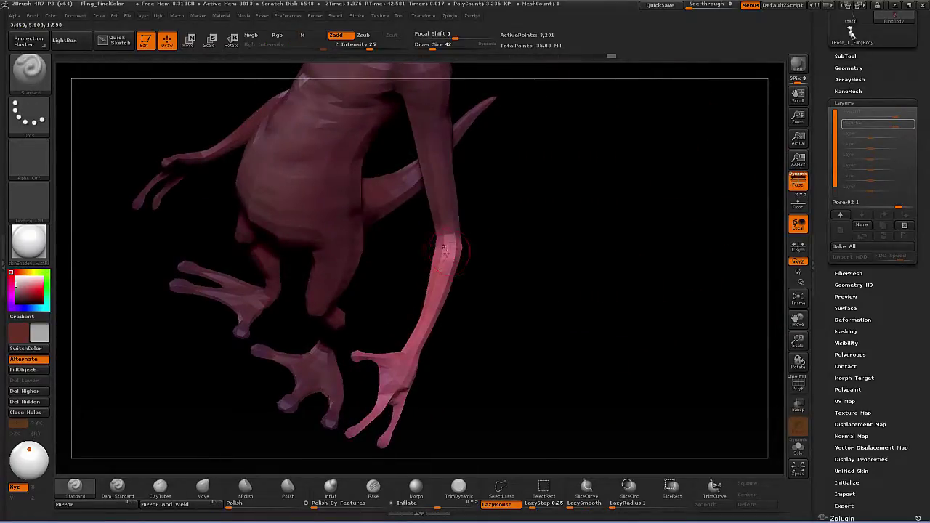
mouse_move(454, 237)
mouse_down()
mouse_move(488, 249)
mouse_move(468, 233)
mouse_move(509, 259)
mouse_move(564, 312)
mouse_move(571, 298)
mouse_move(559, 286)
mouse_move(521, 293)
mouse_up()
key(ctrl)
key(ctrl)
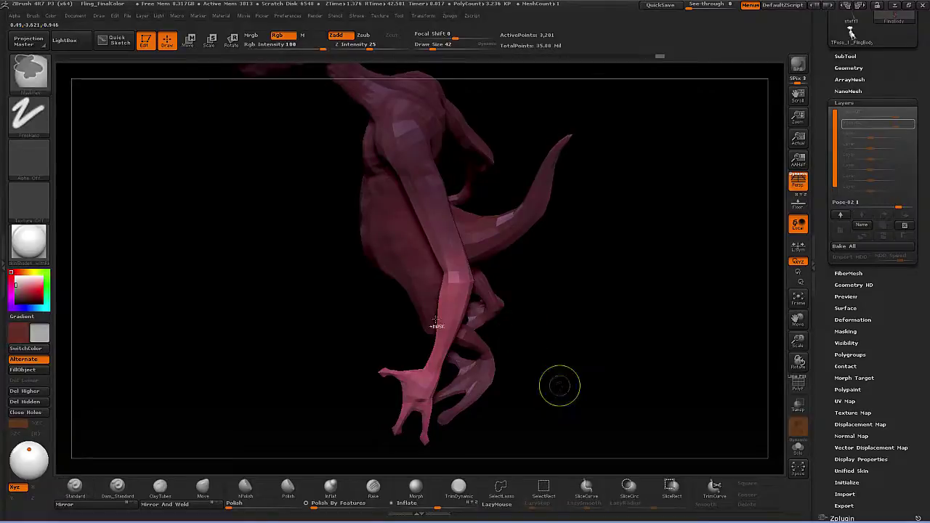
- Try erasing the mask above the left elbow, undo the excess, and touch up the mask edge at the joint
drag(544, 318, 555, 333)
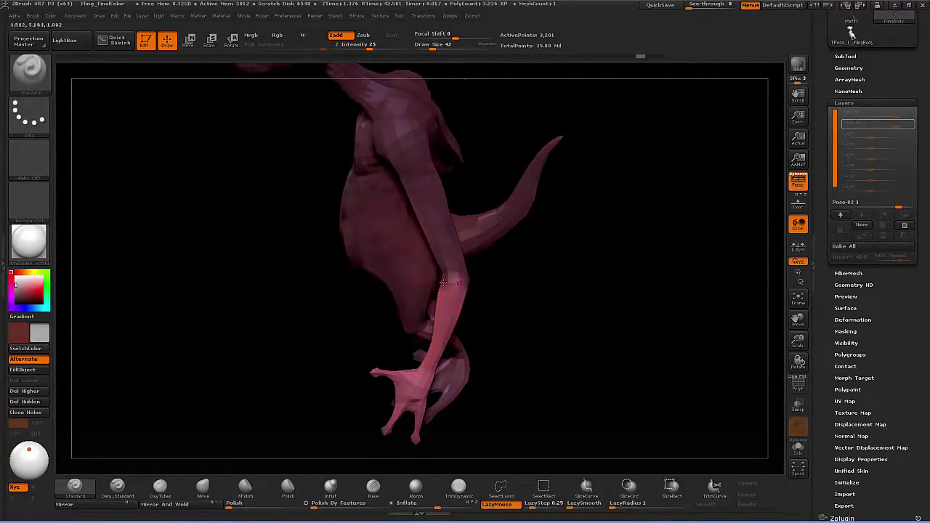
key(shift)
key(ctrl+alt)
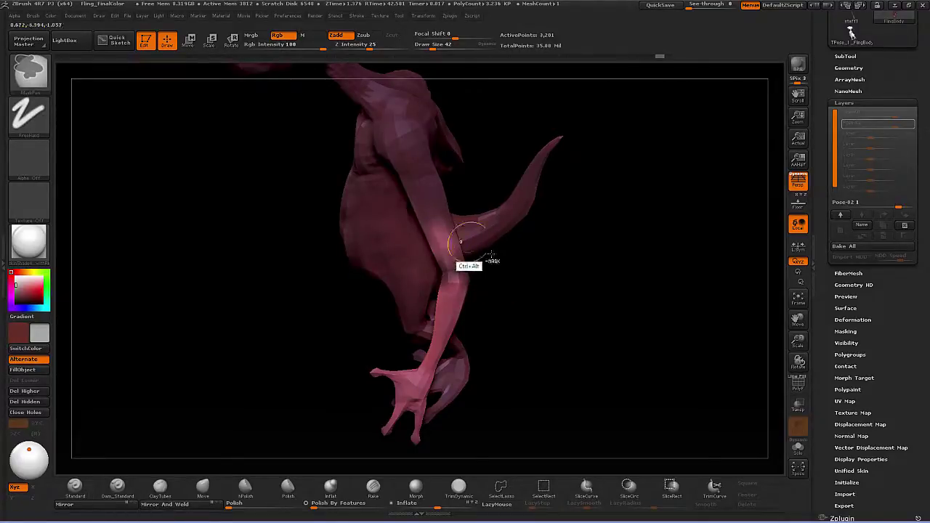
key(ctrl+z)
ctrl+alt+click(418, 158)
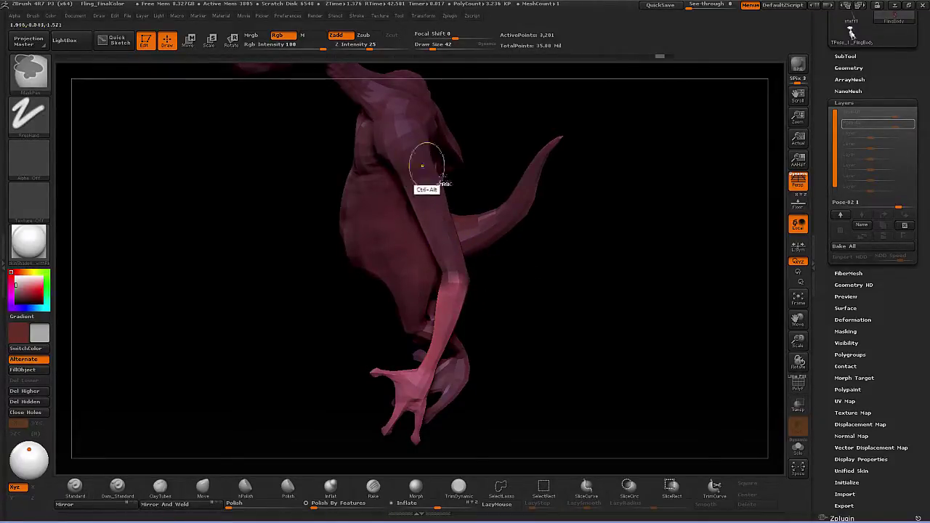
mouse_move(546, 317)
mouse_down()
mouse_move(637, 351)
mouse_move(422, 292)
mouse_up()
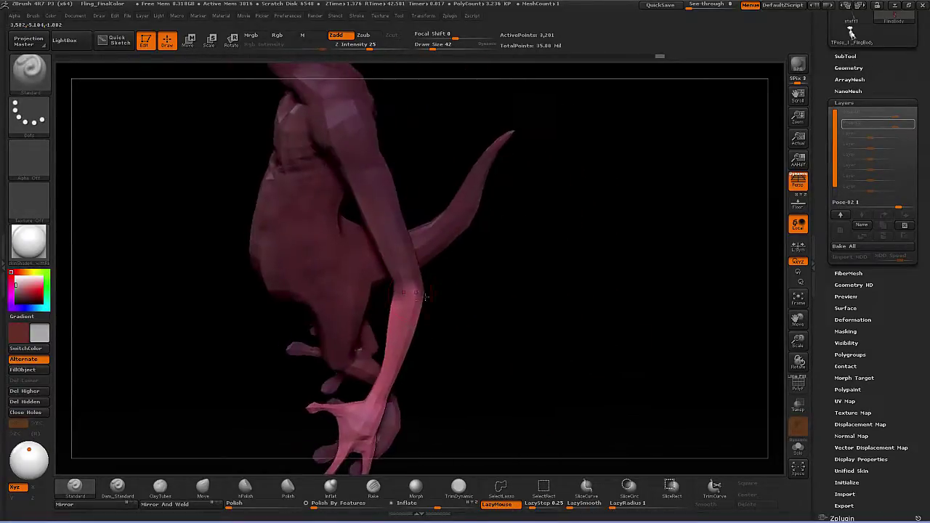
drag(449, 324, 529, 320)
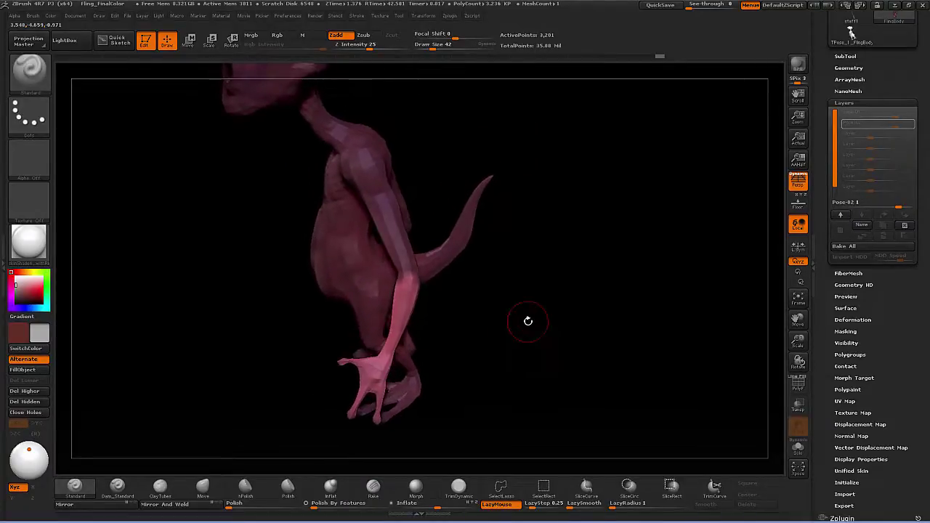
- Try to rotate the left forearm forward with a Rotate transpose line running from the elbow to the hand
click(231, 40)
drag(411, 282, 376, 380)
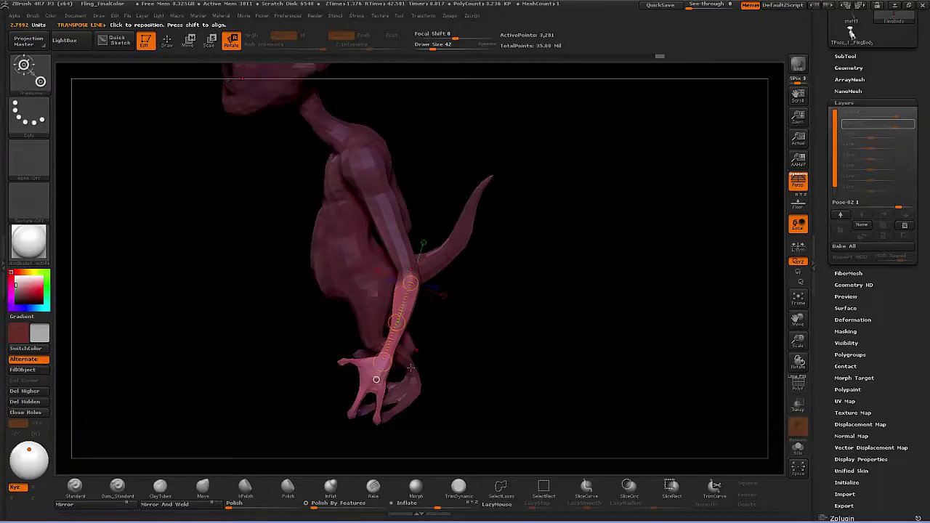
drag(431, 376, 458, 367)
drag(386, 355, 360, 333)
drag(491, 339, 496, 345)
- Rework the mask boundary on the inner side of the left elbow, painting and erasing with MaskPen
click(172, 45)
mouse_move(482, 290)
alt+mouse_down()
mouse_move(490, 318)
mouse_move(492, 305)
mouse_move(484, 313)
alt+mouse_up()
key(ctrl)
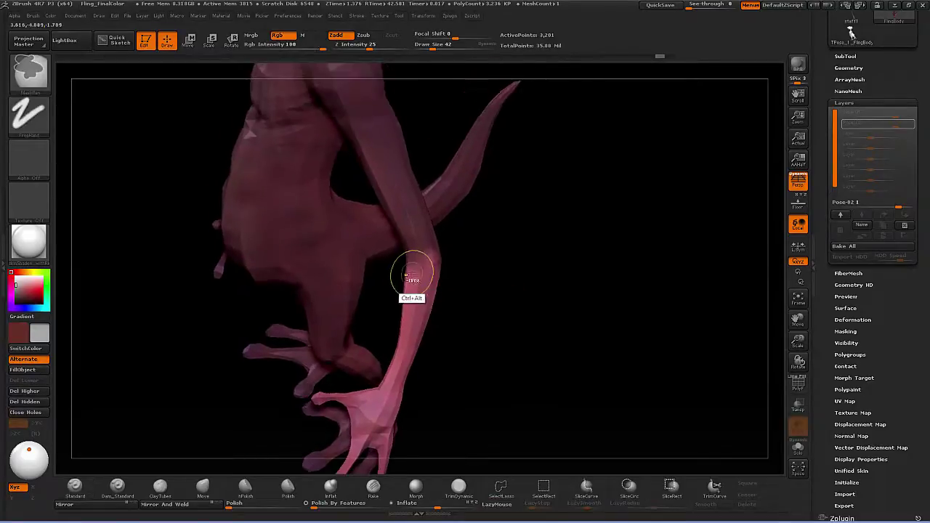
key(ctrl+alt)
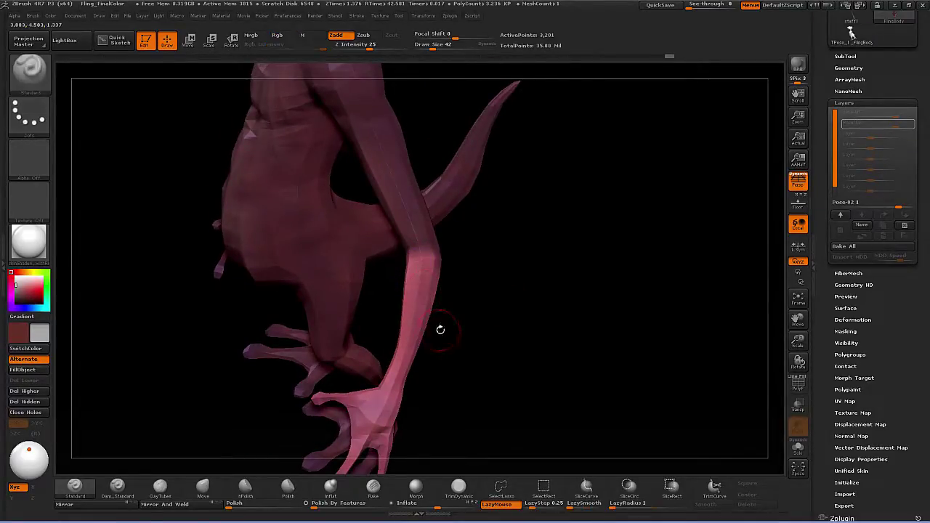
key(ctrl)
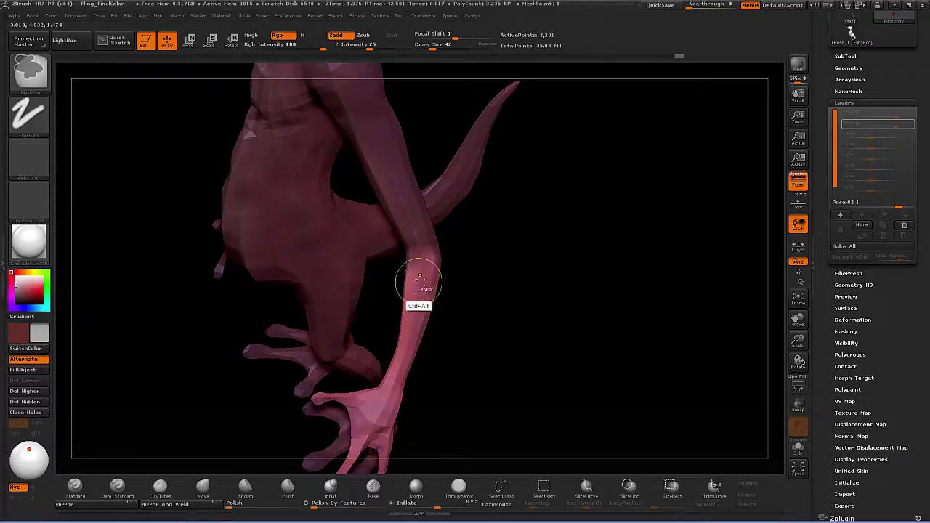
mouse_move(502, 332)
mouse_down()
mouse_move(480, 298)
mouse_move(498, 304)
mouse_up()
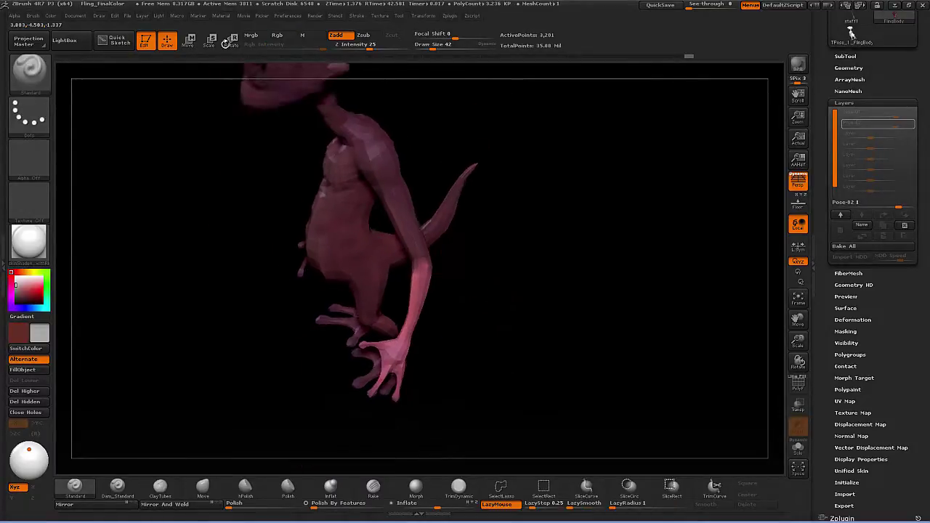
- Rotate the left forearm forward and upward with a transpose line from elbow to wrist, and clear the mask
key(r)
drag(428, 269, 400, 349)
drag(482, 361, 477, 346)
drag(396, 362, 359, 304)
mouse_move(452, 334)
mouse_down()
mouse_move(509, 347)
mouse_move(512, 317)
mouse_move(502, 315)
mouse_move(524, 332)
mouse_move(511, 315)
mouse_move(532, 300)
mouse_move(550, 312)
mouse_move(552, 333)
mouse_move(566, 337)
mouse_move(550, 344)
mouse_move(562, 311)
mouse_move(561, 342)
mouse_move(563, 308)
mouse_move(501, 309)
mouse_move(507, 322)
mouse_move(545, 311)
mouse_move(546, 334)
mouse_move(521, 315)
mouse_move(459, 329)
mouse_up()
click(166, 41)
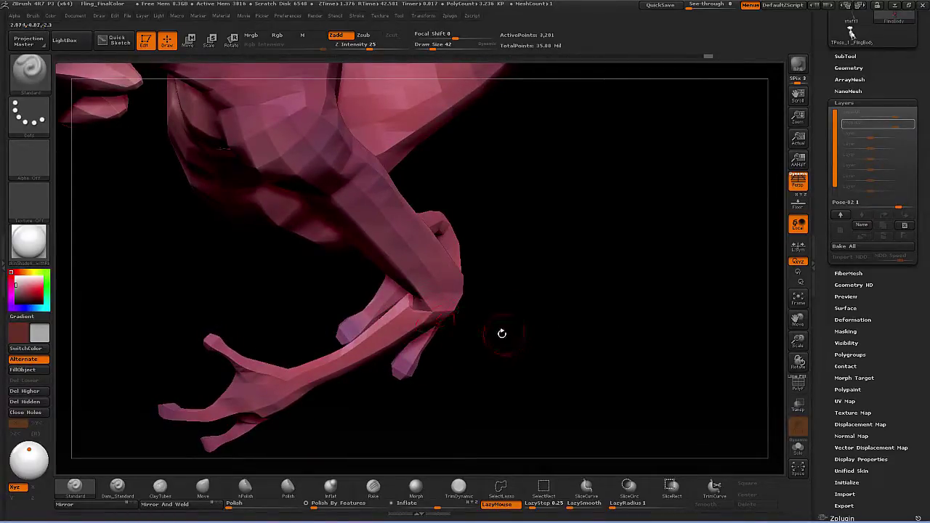
- Choose the Move brush and reduce its draw size to 15 for adjusting the left elbow
key(b)
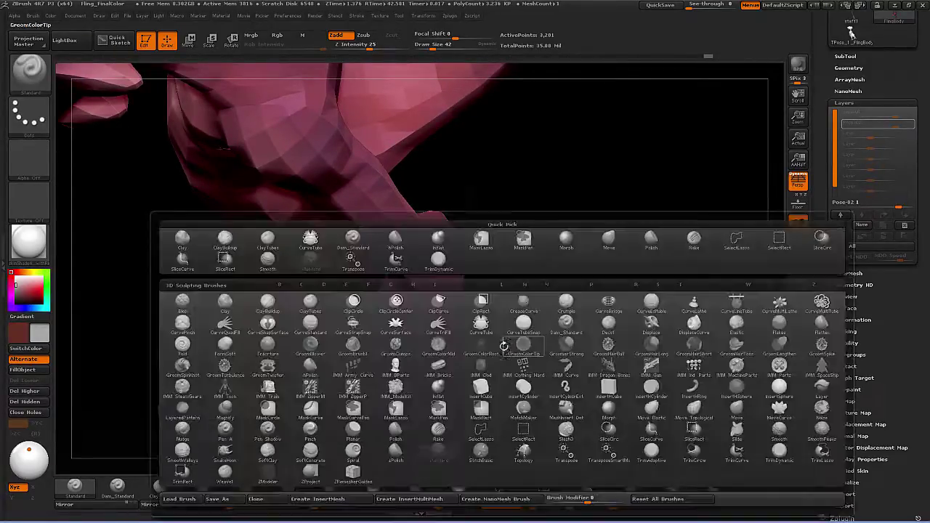
key(m)
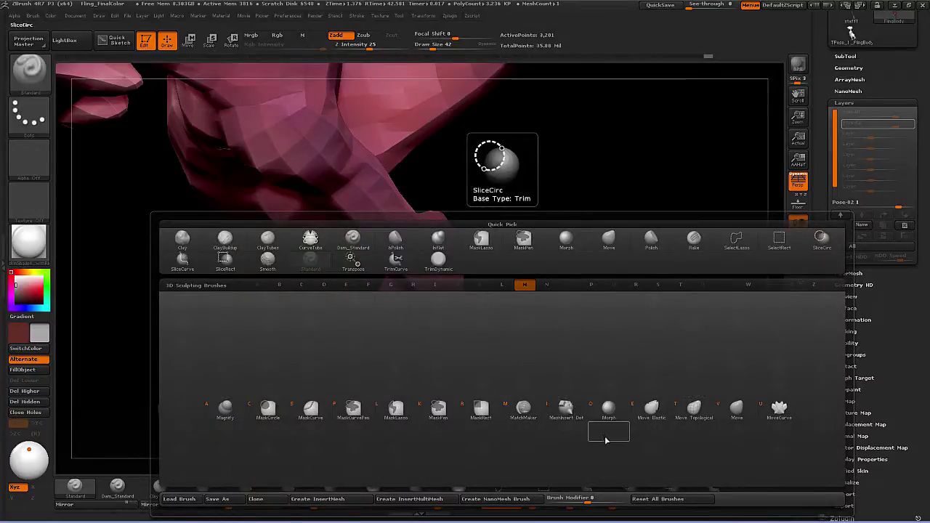
click(737, 410)
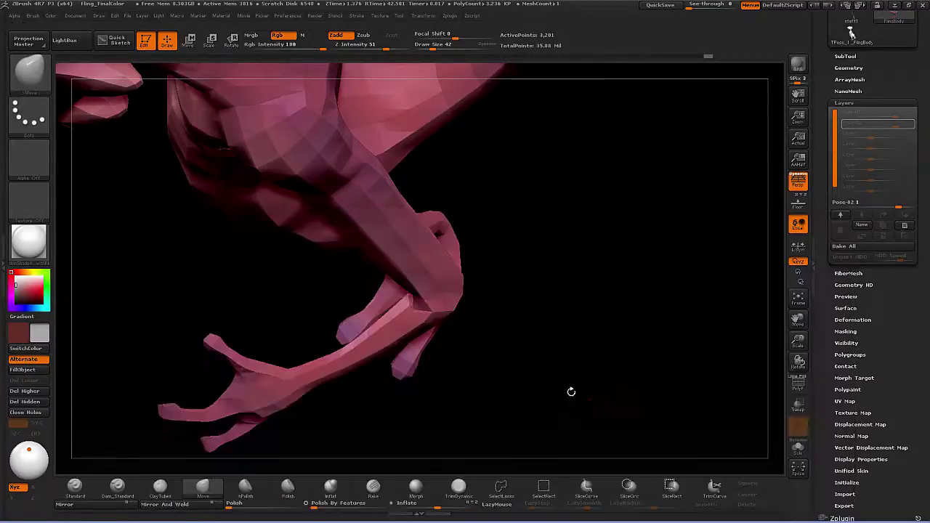
drag(527, 348, 495, 316)
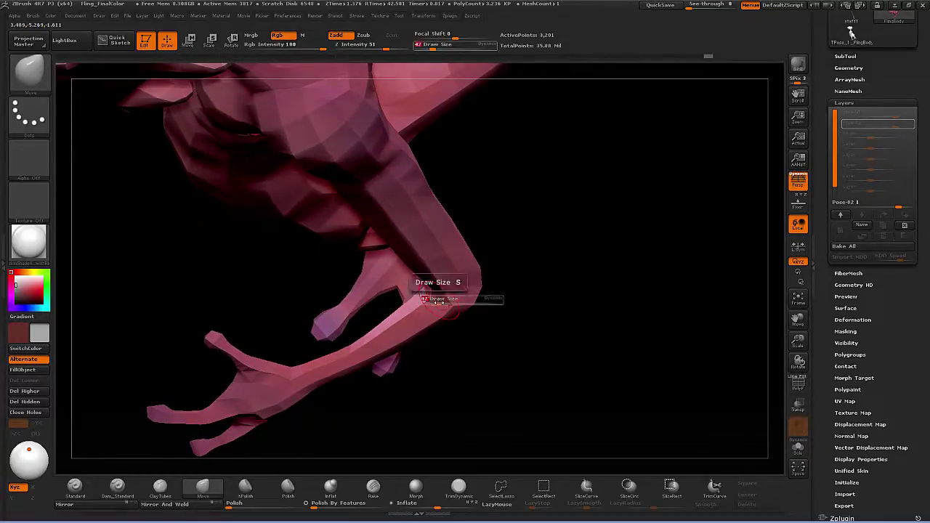
drag(429, 304, 428, 304)
mouse_move(476, 320)
mouse_down()
mouse_move(473, 332)
mouse_move(486, 328)
mouse_move(426, 317)
mouse_up()
key(s)
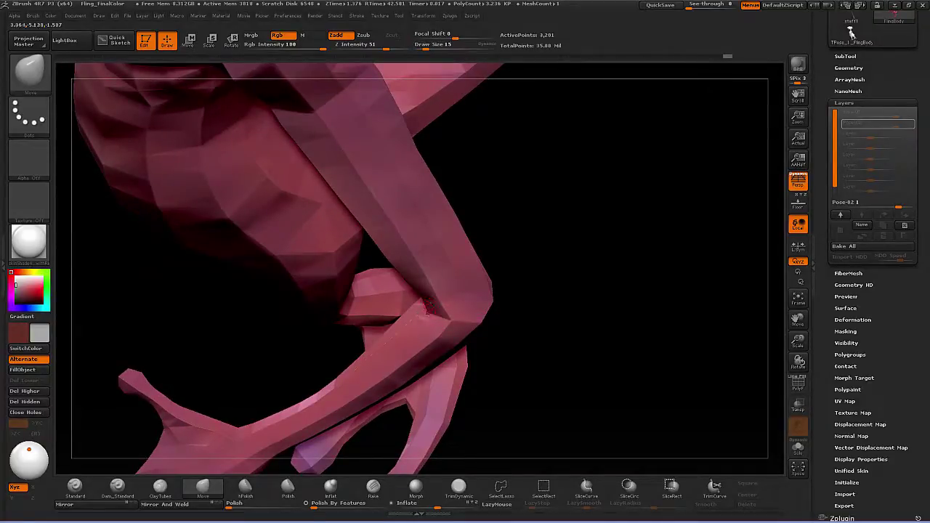
- Reshape the inner crease of the bent left elbow with the Move brush, working from several angles
drag(514, 267, 490, 282)
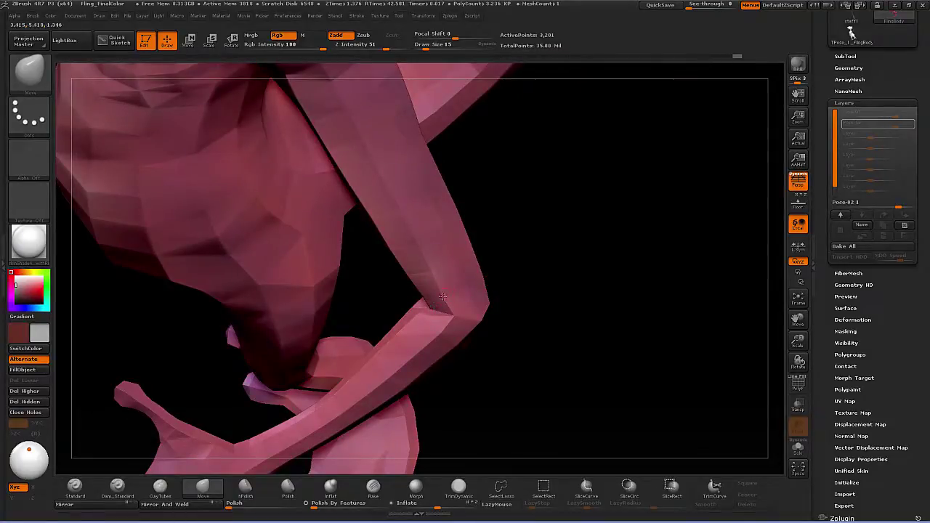
drag(510, 296, 429, 306)
drag(497, 285, 413, 298)
drag(466, 280, 414, 304)
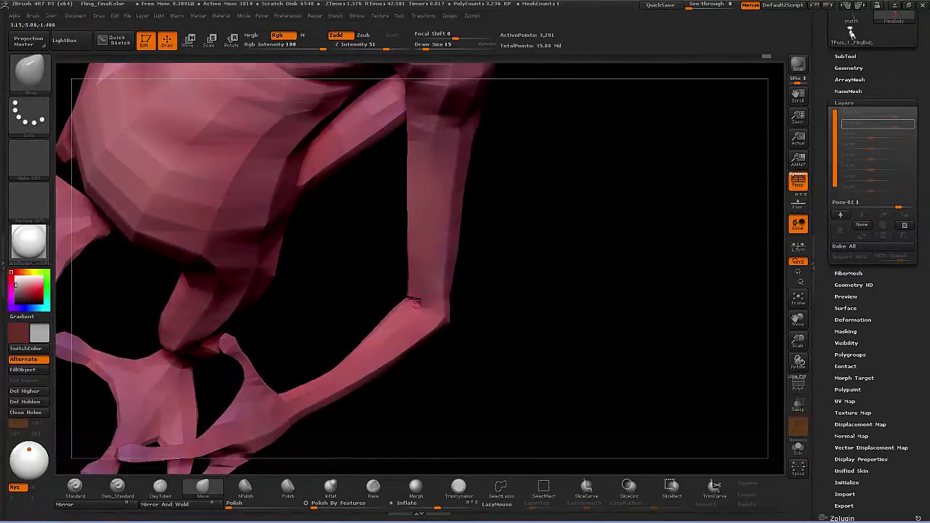
- Set the Move brush's draw size to 47 and adjust the left elbow's overall shape
drag(498, 304, 527, 344)
drag(539, 298, 454, 309)
key(s)
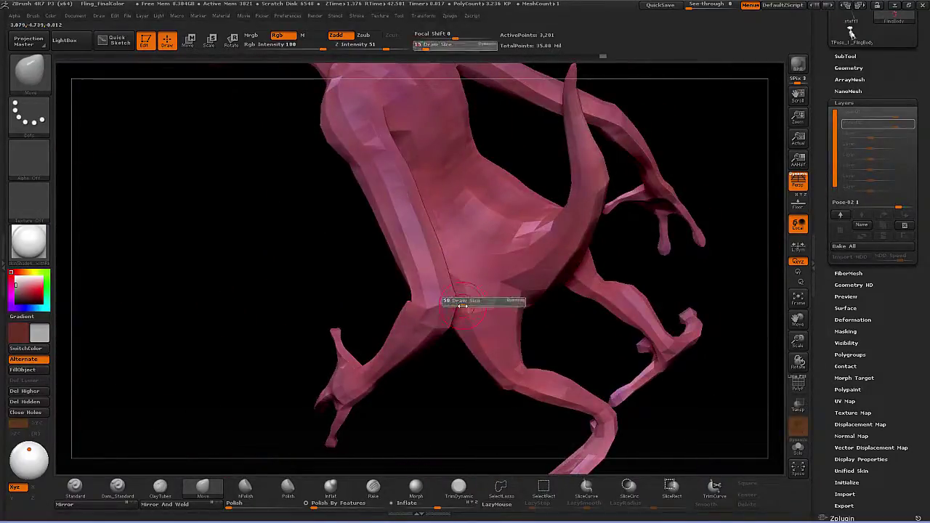
mouse_move(457, 359)
mouse_down()
mouse_move(429, 339)
mouse_move(407, 363)
mouse_move(427, 327)
mouse_move(436, 366)
mouse_move(498, 330)
mouse_move(498, 290)
mouse_move(411, 331)
mouse_move(461, 357)
mouse_move(504, 336)
mouse_move(511, 353)
mouse_move(543, 333)
mouse_move(526, 385)
mouse_move(546, 349)
mouse_move(532, 351)
mouse_move(552, 365)
mouse_up()
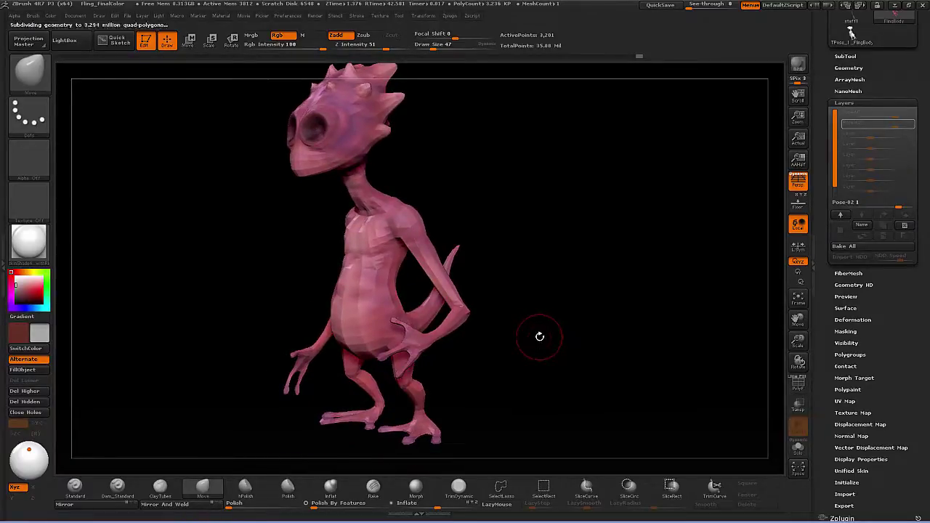
- Raise the body's subdivision level and choose the Inflat brush for filling out the left elbow
key(d)
drag(559, 335, 550, 354)
drag(504, 321, 569, 344)
mouse_move(569, 347)
mouse_down()
mouse_move(565, 315)
mouse_move(545, 334)
mouse_move(562, 344)
mouse_move(545, 340)
mouse_up()
mouse_move(522, 298)
mouse_down()
mouse_move(533, 311)
mouse_move(504, 310)
mouse_up()
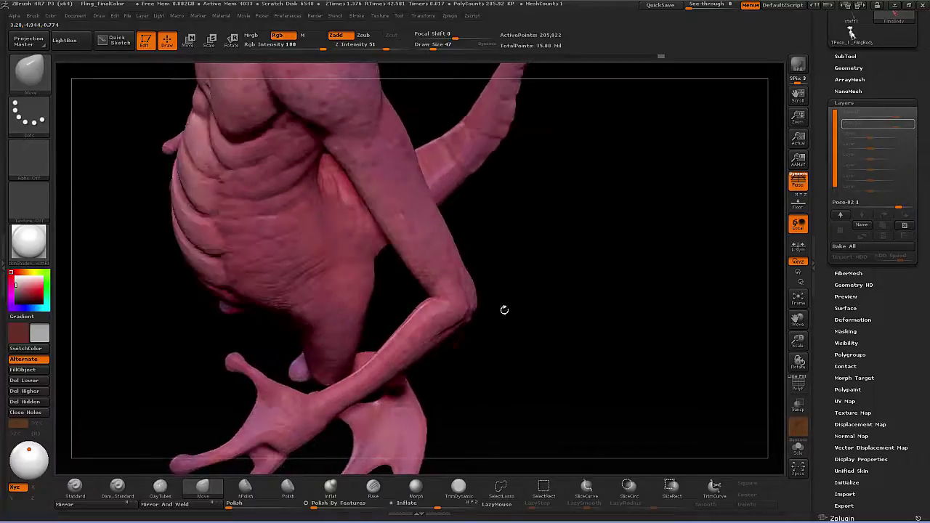
click(336, 487)
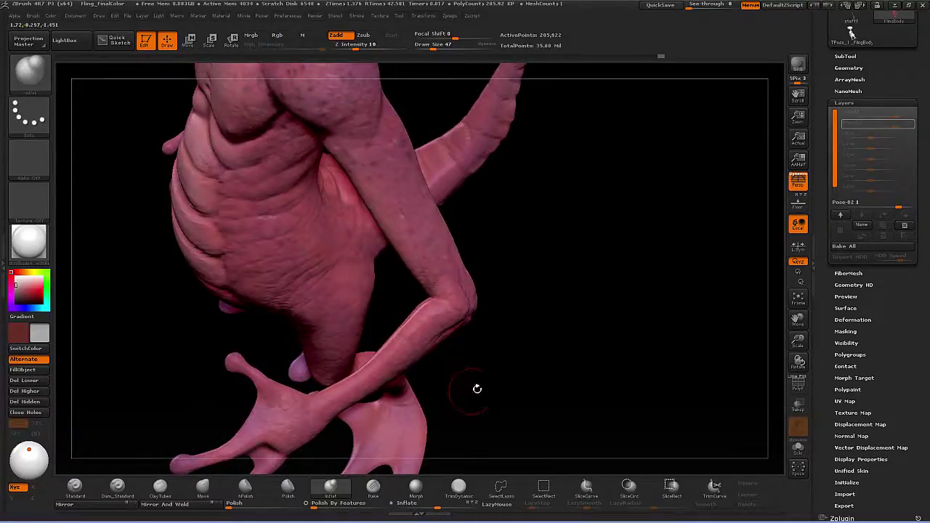
key(b)
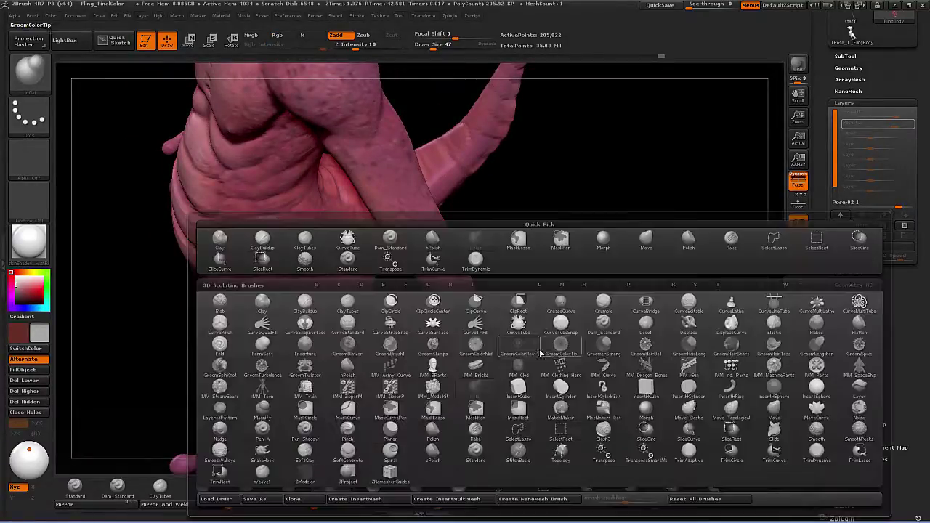
key(i)
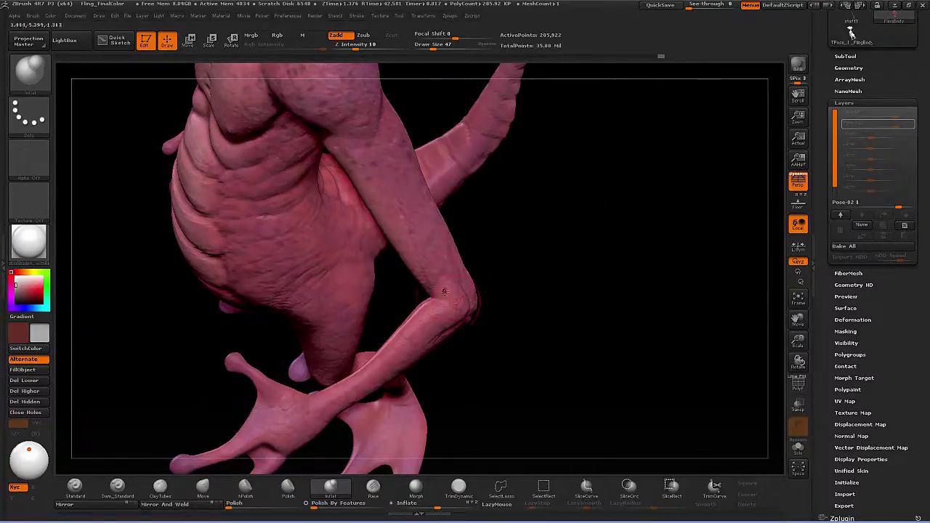
- Inflate the inner crease of the left elbow in short strokes and undo the last unwanted stroke
key(s)
drag(445, 292, 447, 292)
drag(511, 299, 446, 302)
key(s)
drag(507, 281, 516, 281)
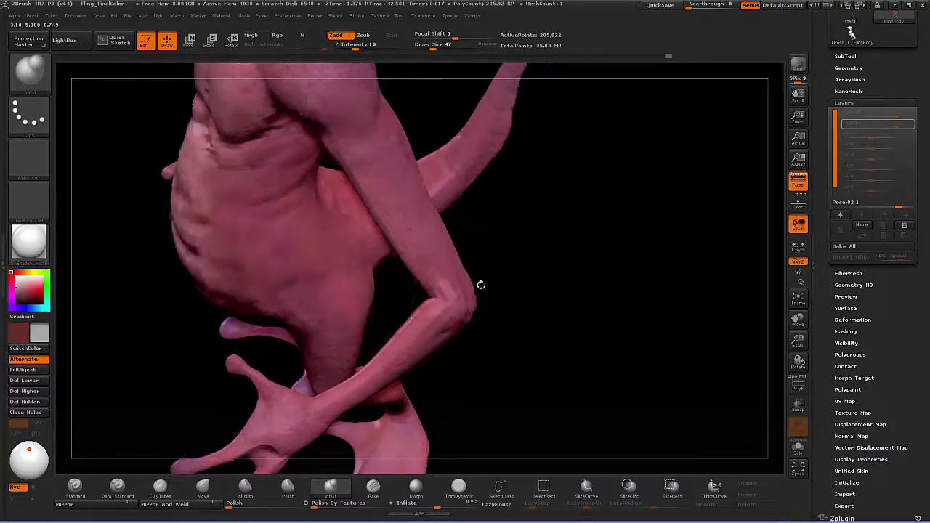
key(ctrl+z)
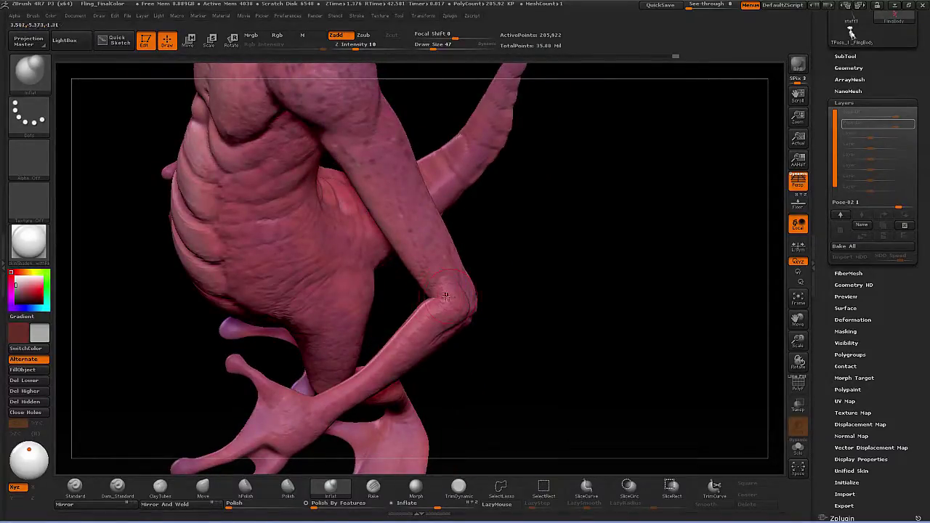
drag(499, 286, 490, 292)
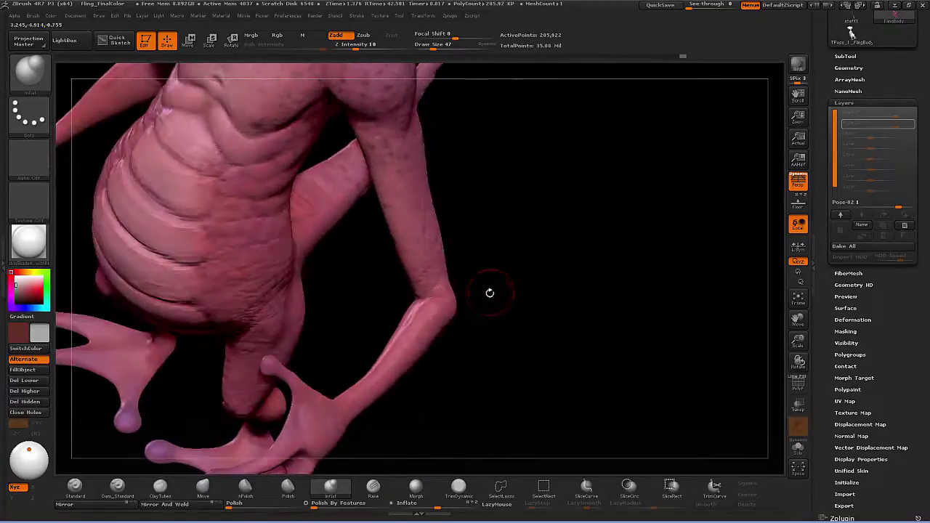
- Set the draw size to 35 and the Smooth brush's Z intensity to 10, and smooth the left elbow crease
key(s)
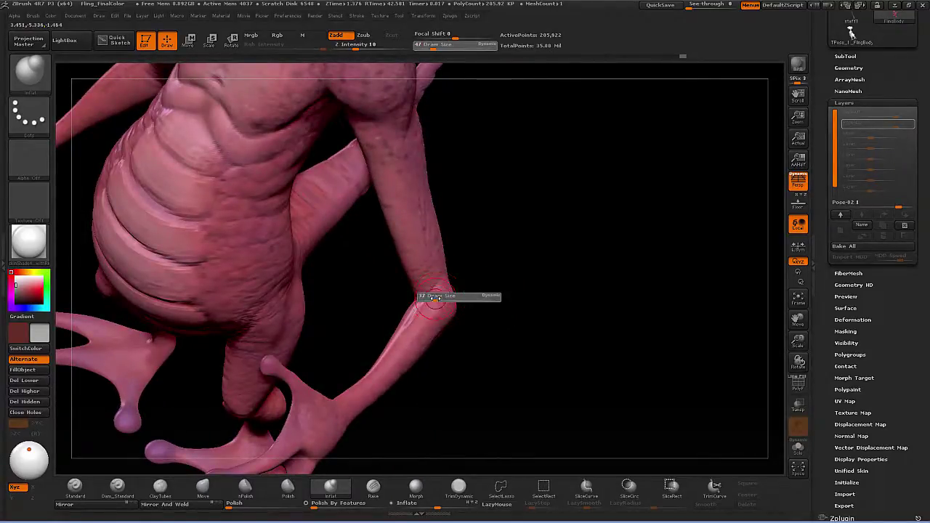
key(shift)
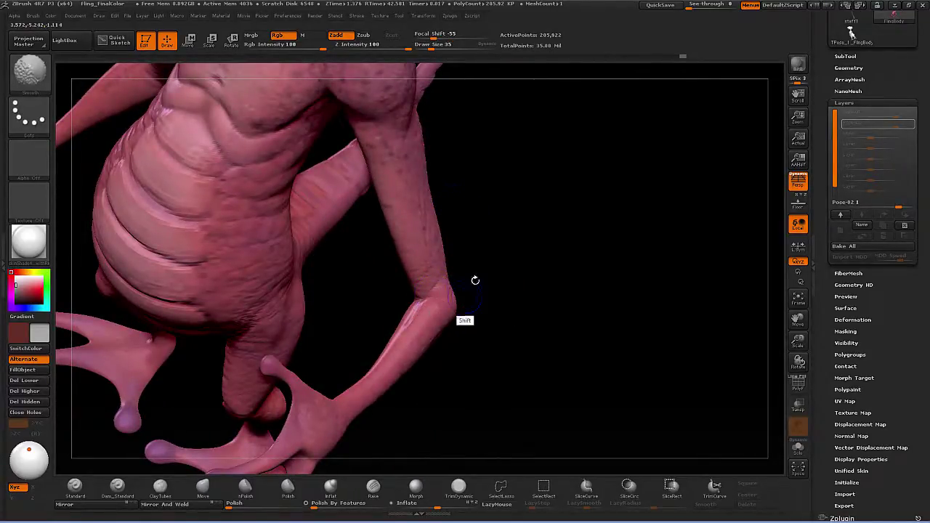
shift+drag(441, 295, 447, 297)
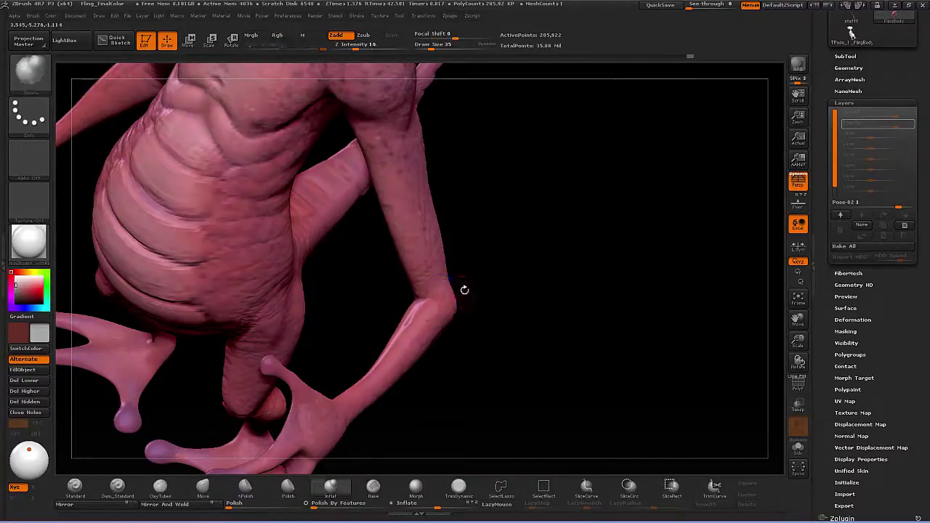
key(shift)
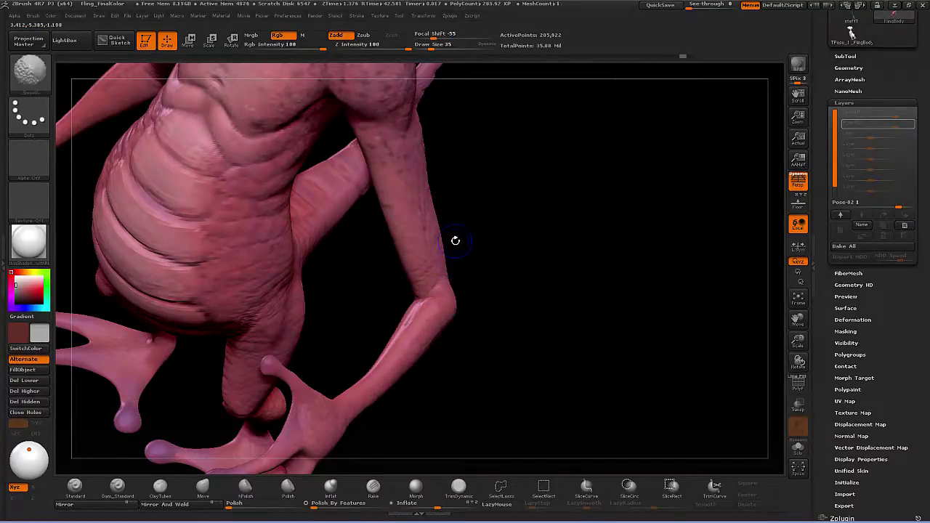
key(shift)
shift+drag(391, 47, 357, 48)
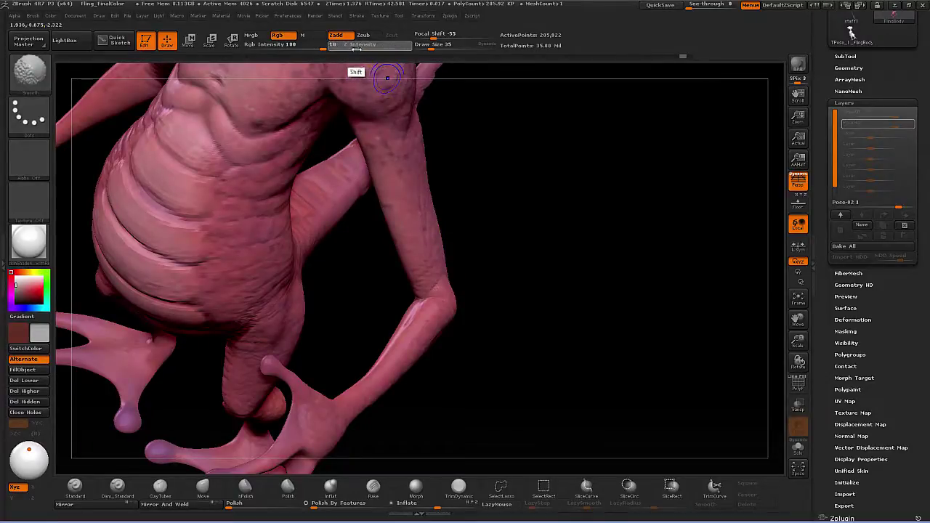
key(shift)
shift+drag(437, 295, 440, 297)
- Raise the body to its highest subdivision level for detailed work on the left elbow
drag(515, 301, 537, 285)
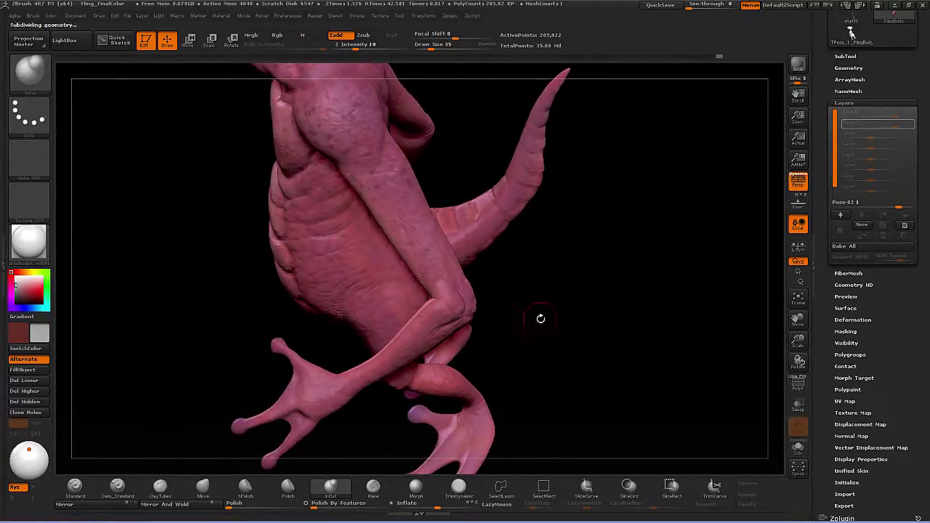
key(d)
mouse_move(528, 332)
mouse_down()
mouse_move(515, 336)
mouse_move(539, 337)
mouse_up()
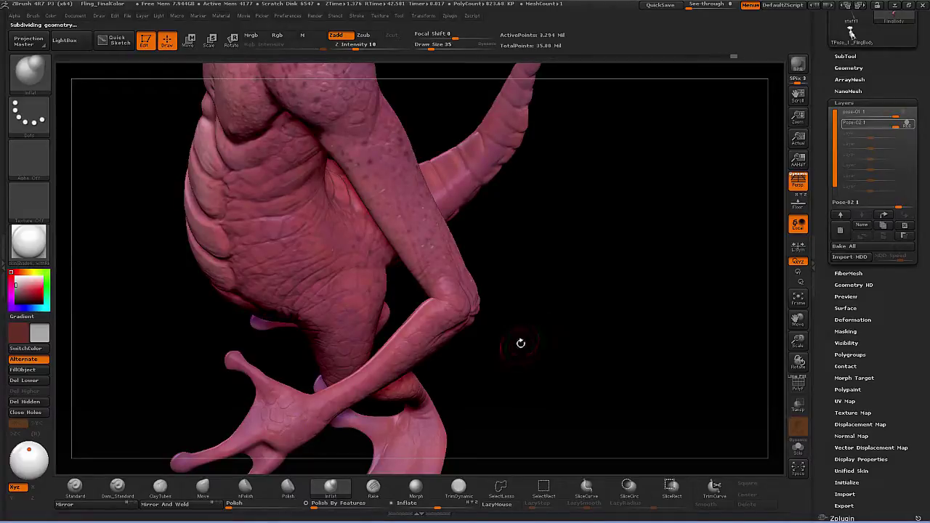
mouse_move(532, 346)
mouse_down()
mouse_move(553, 326)
mouse_move(530, 339)
mouse_move(537, 346)
mouse_up()
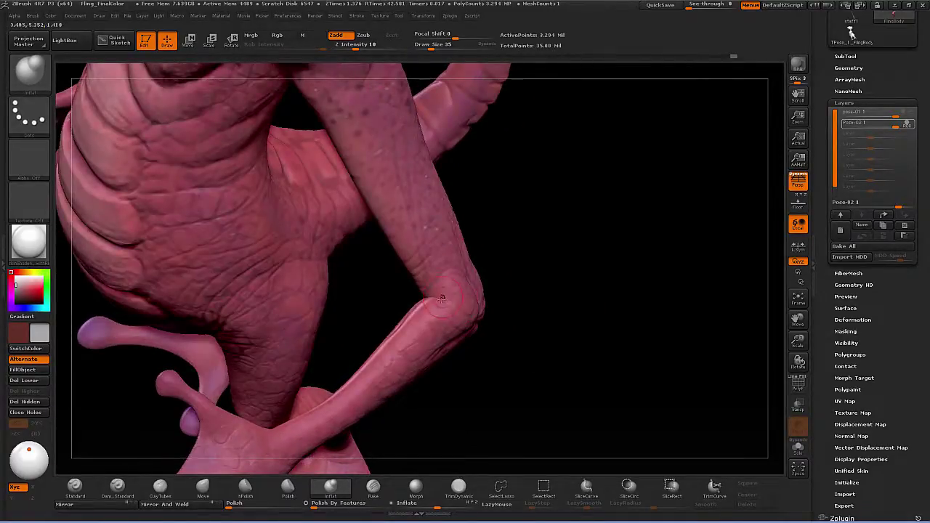
mouse_move(517, 303)
mouse_down()
mouse_move(537, 307)
mouse_move(488, 315)
mouse_move(492, 306)
mouse_move(474, 306)
mouse_up()
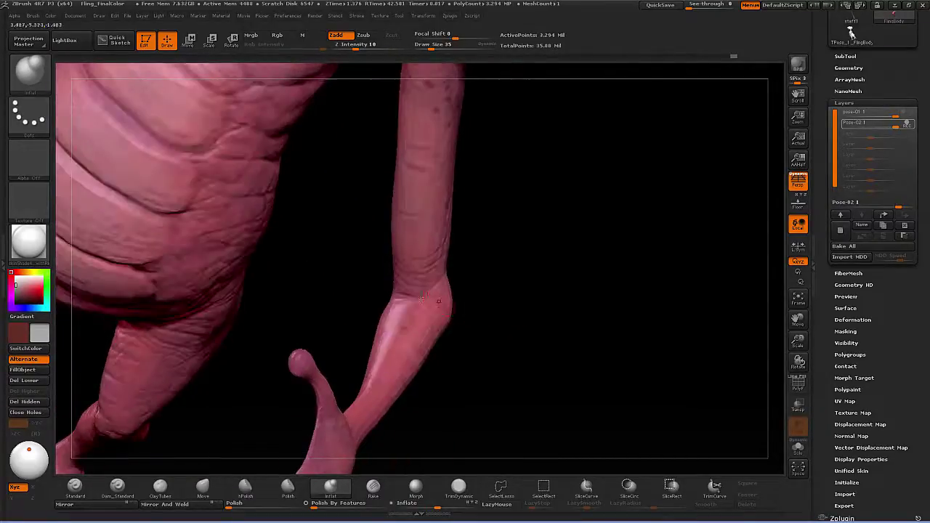
- Enlarge the Inflat brush, set its Z intensity to 4, and gently inflate the left elbow's inner crease
key(s)
drag(410, 299, 416, 299)
text(u)
text(5)
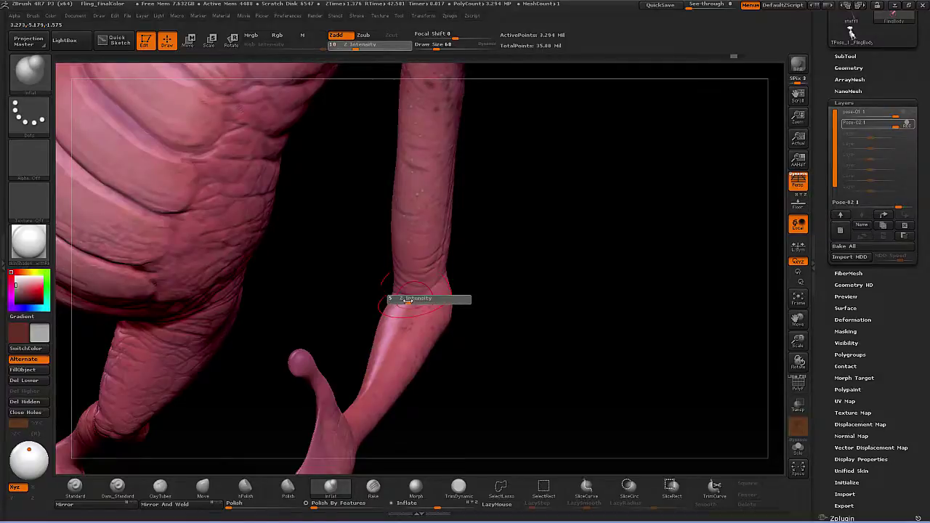
key(Return)
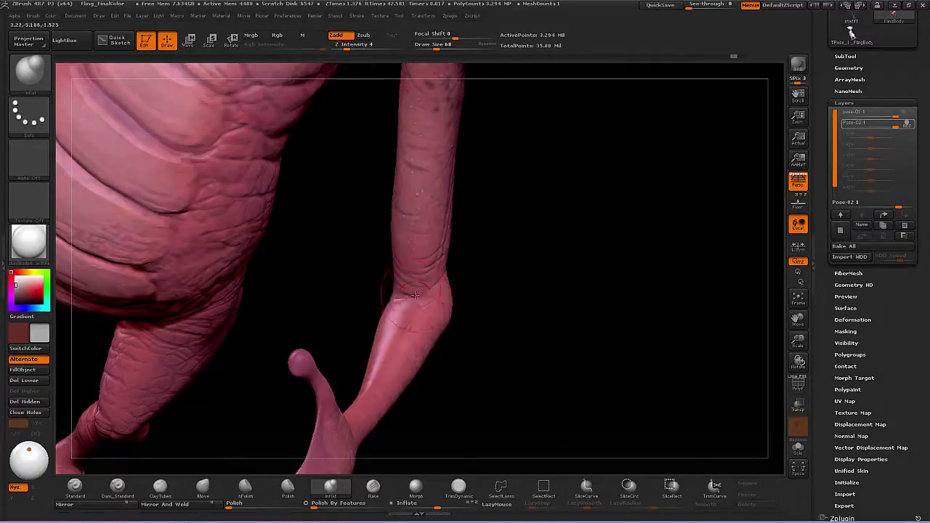
drag(471, 335, 400, 299)
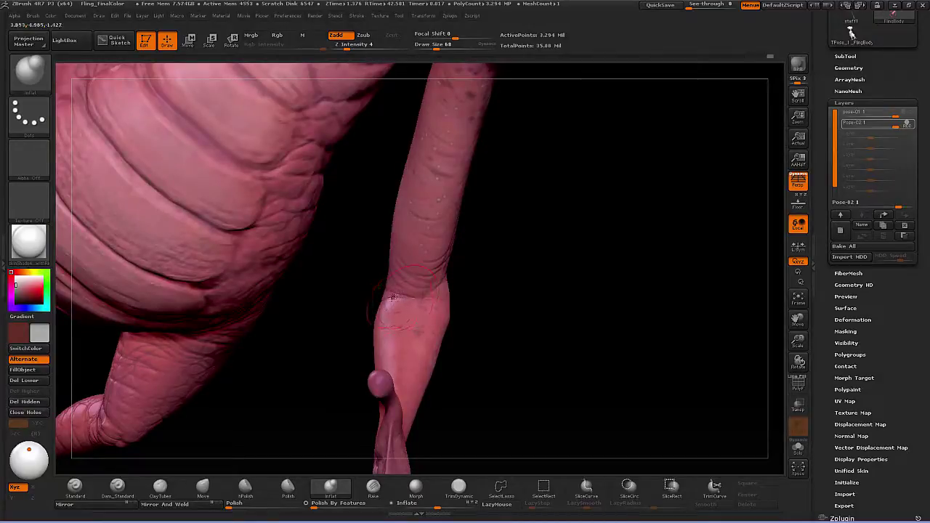
- With draw size 42, turn off Rgb for the Smooth brush, set its Z intensity to 22, and smooth the elbow crease
mouse_move(509, 293)
mouse_down()
mouse_move(420, 304)
mouse_move(412, 322)
mouse_move(420, 301)
mouse_move(438, 298)
mouse_move(447, 308)
mouse_move(432, 317)
mouse_move(457, 317)
mouse_up()
key(s)
key(shift)
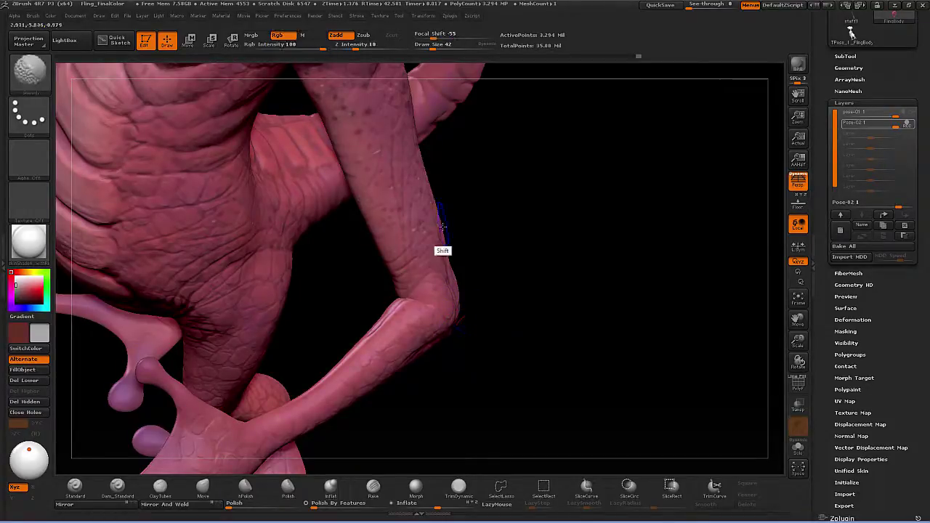
click(279, 35)
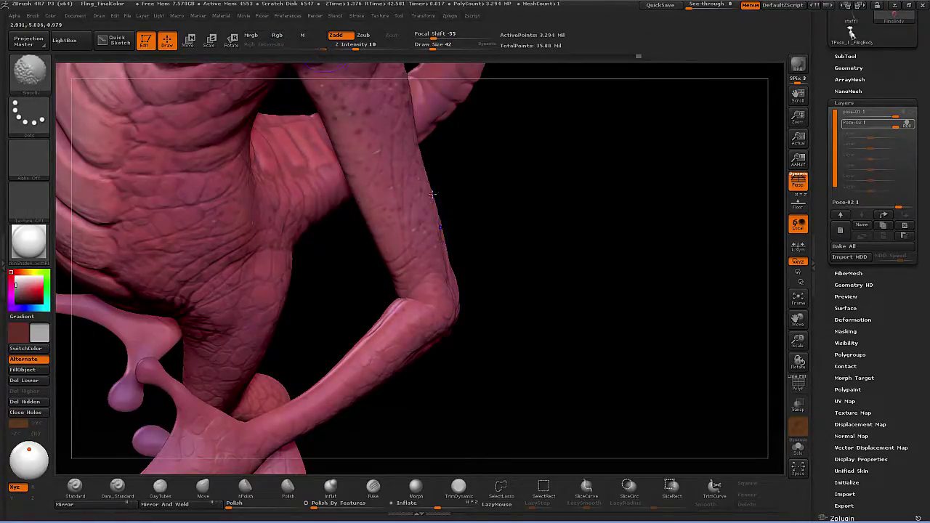
drag(487, 299, 492, 301)
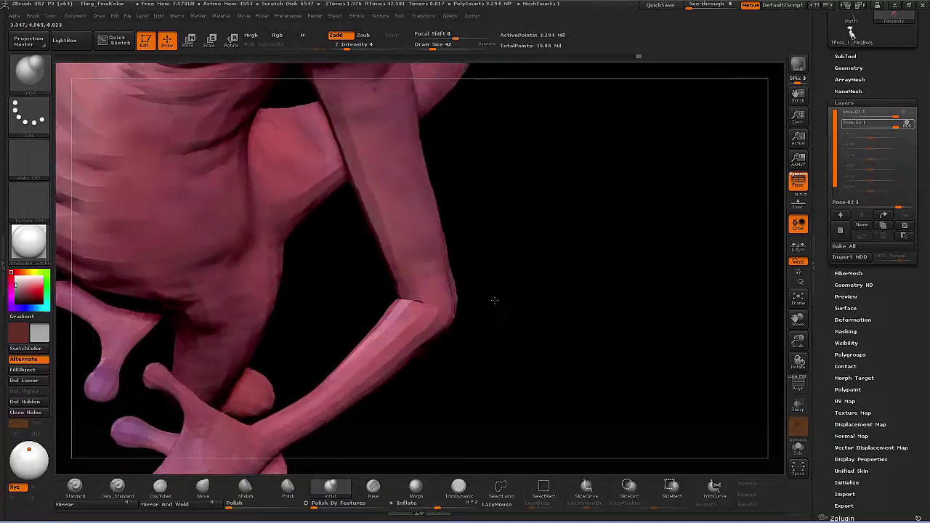
key(shift)
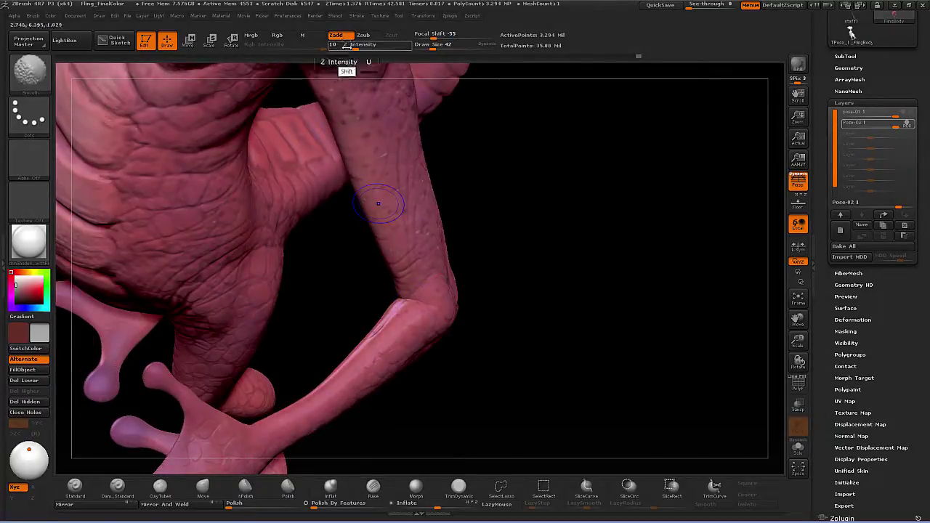
shift+drag(423, 303, 413, 302)
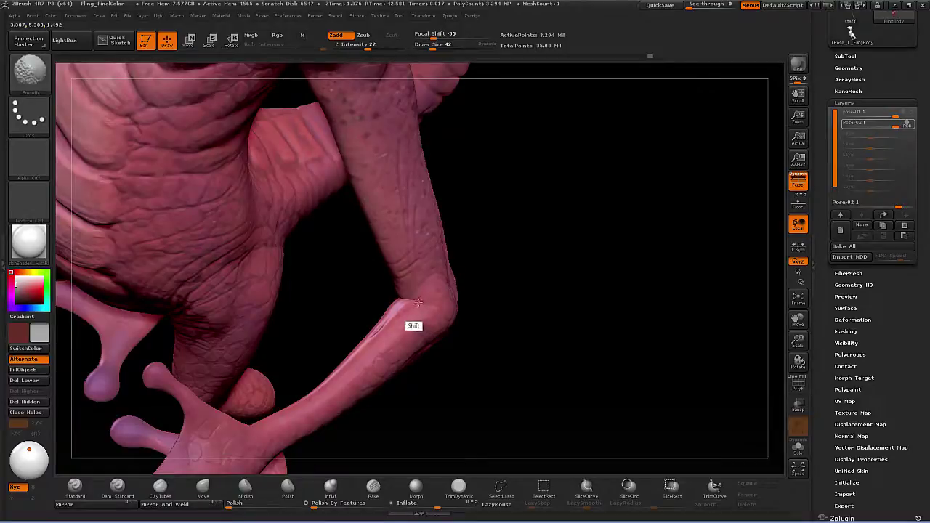
- Choose the Move brush and reshape the outer point of the left elbow and the adjoining forearm
mouse_move(523, 324)
mouse_down()
mouse_move(578, 346)
mouse_move(560, 322)
mouse_move(480, 401)
mouse_move(465, 389)
mouse_move(508, 382)
mouse_move(512, 371)
mouse_up()
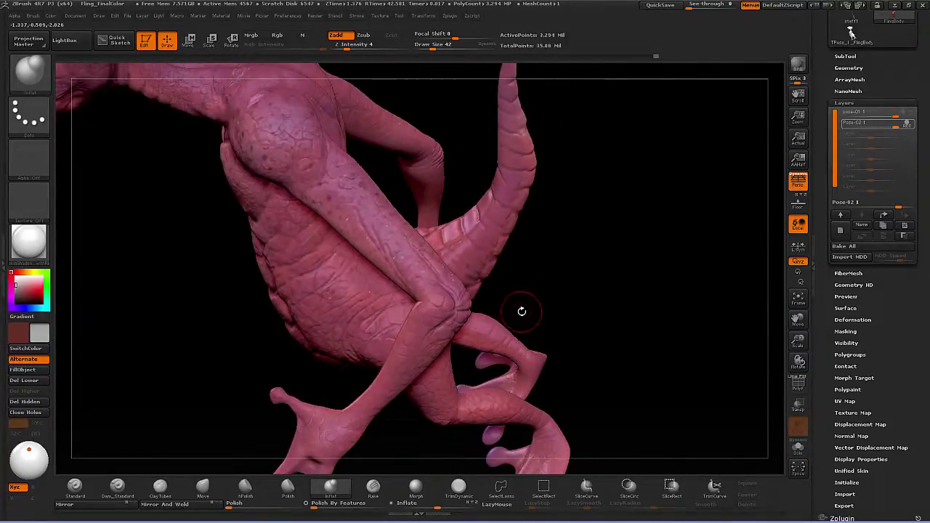
key(b)
key(m)
key(v)
drag(508, 296, 341, 437)
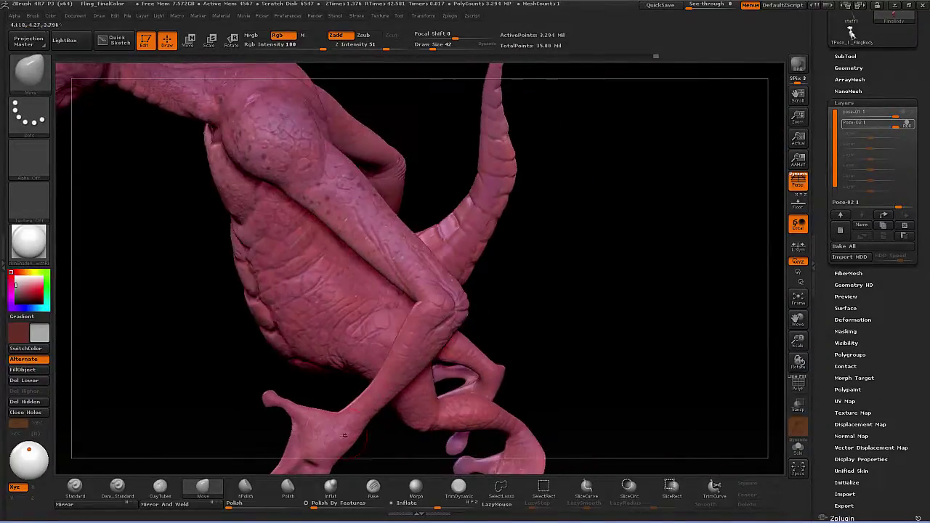
drag(505, 304, 465, 305)
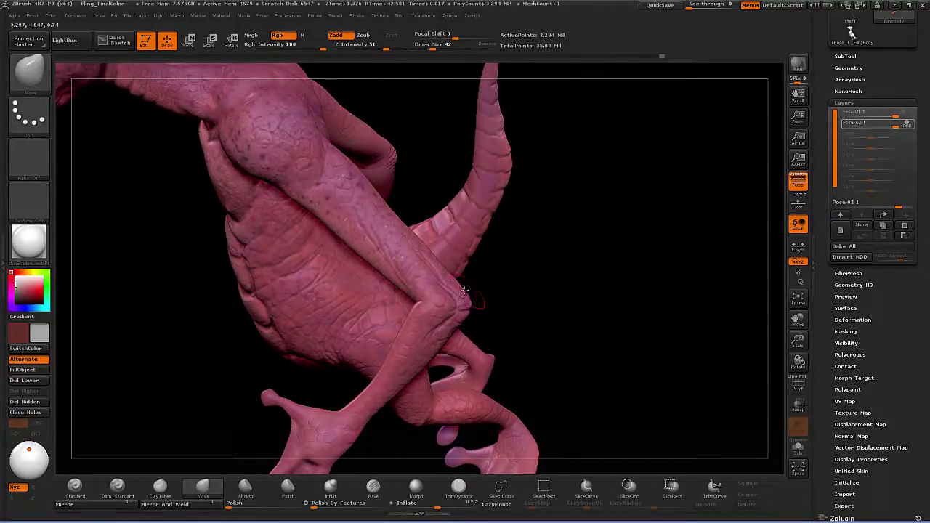
mouse_move(468, 288)
mouse_down()
mouse_move(499, 291)
mouse_move(462, 322)
mouse_move(470, 318)
mouse_up()
key(s)
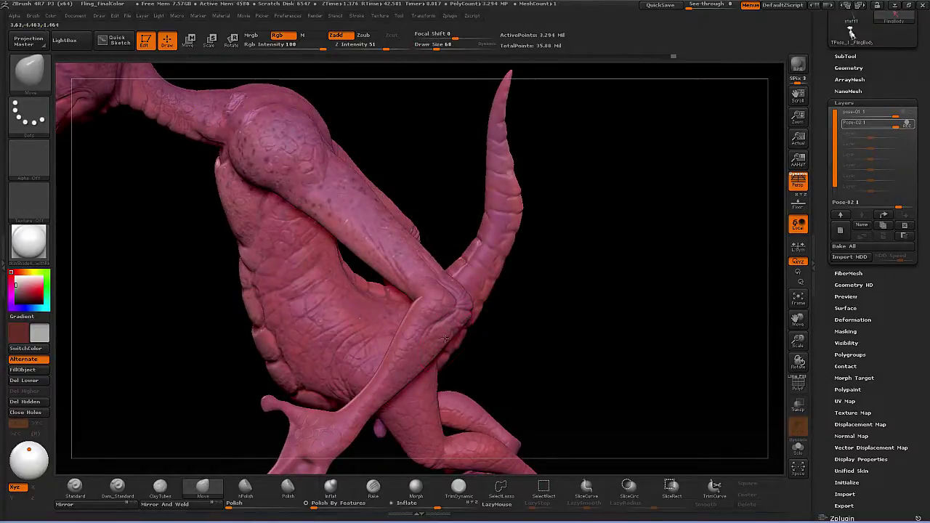
mouse_move(473, 339)
mouse_down()
mouse_move(494, 340)
mouse_move(441, 333)
mouse_move(484, 324)
mouse_move(443, 322)
mouse_move(485, 286)
mouse_move(523, 288)
mouse_move(505, 277)
mouse_up()
- Set the Move brush's draw size to 72 and adjust the contour of the left upper arm
key(s)
drag(385, 260, 388, 259)
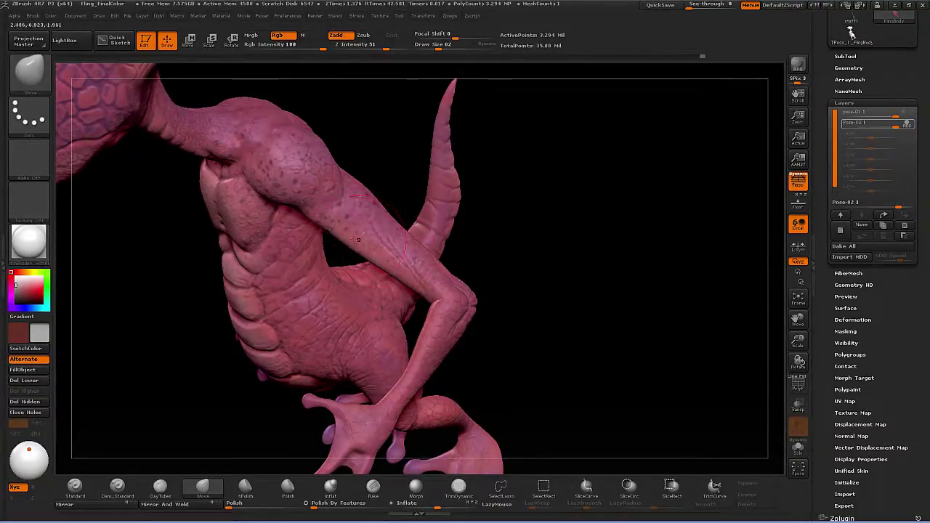
key(s)
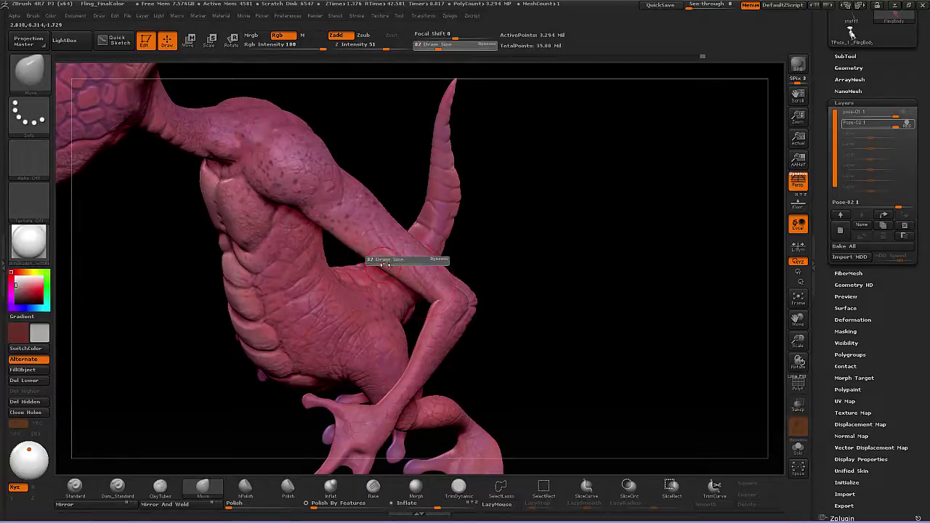
drag(390, 267, 371, 259)
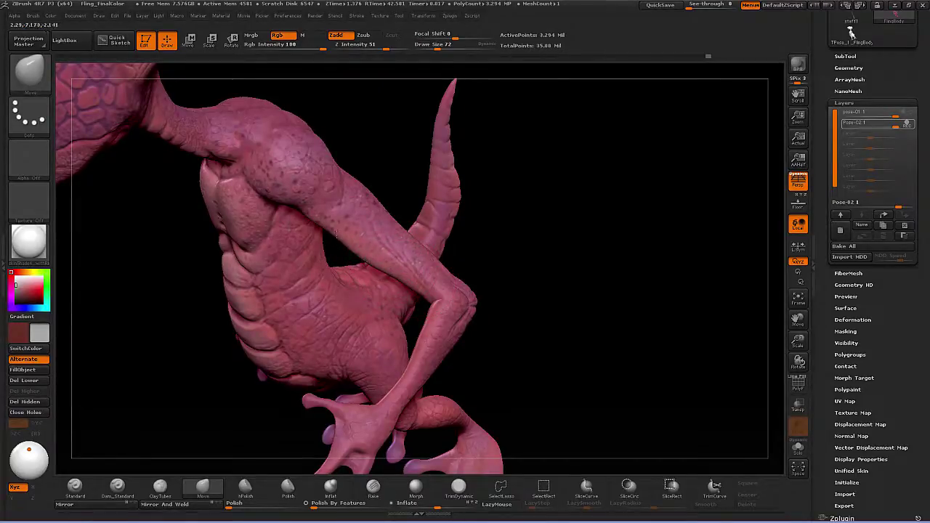
drag(508, 282, 350, 255)
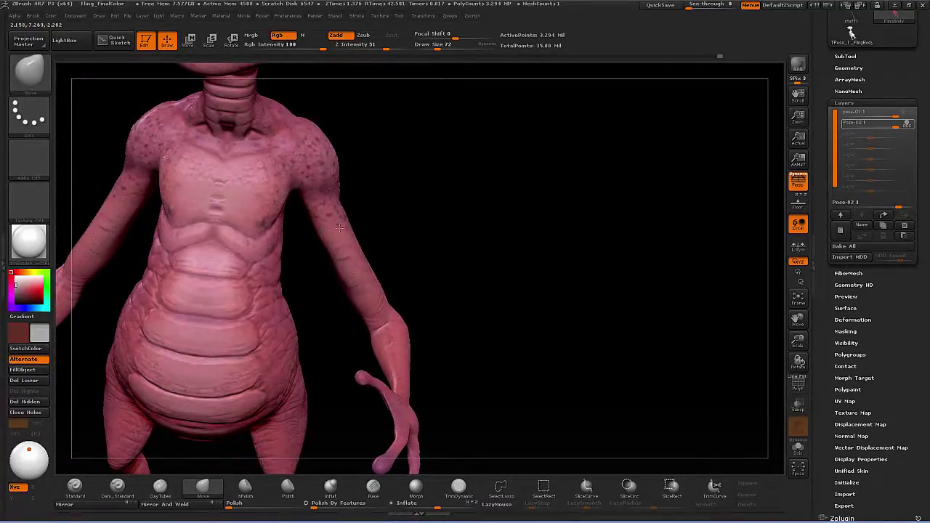
drag(408, 247, 523, 283)
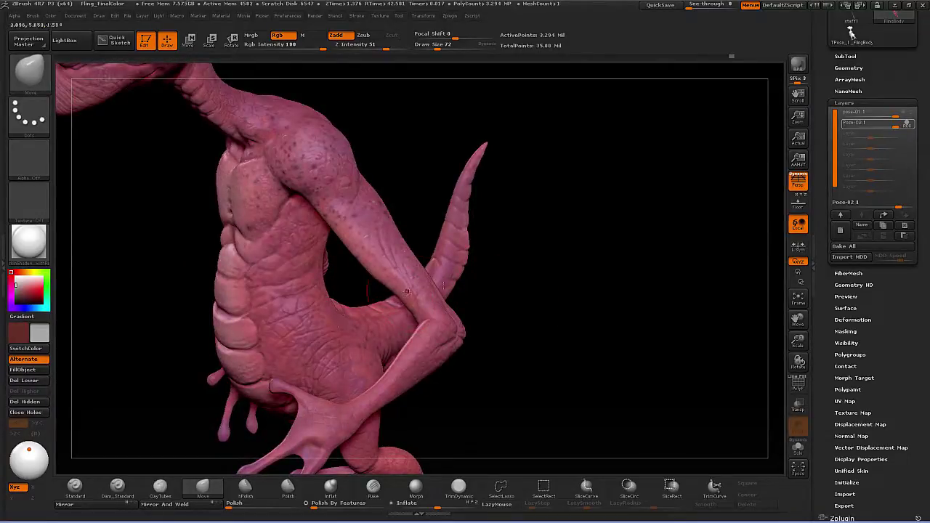
- Increase the Move brush's draw size to 89 and refine the left arm's silhouette between shoulder and elbow
key(s)
drag(402, 300, 405, 301)
drag(526, 334, 526, 293)
key(s)
drag(465, 205, 410, 229)
key(s)
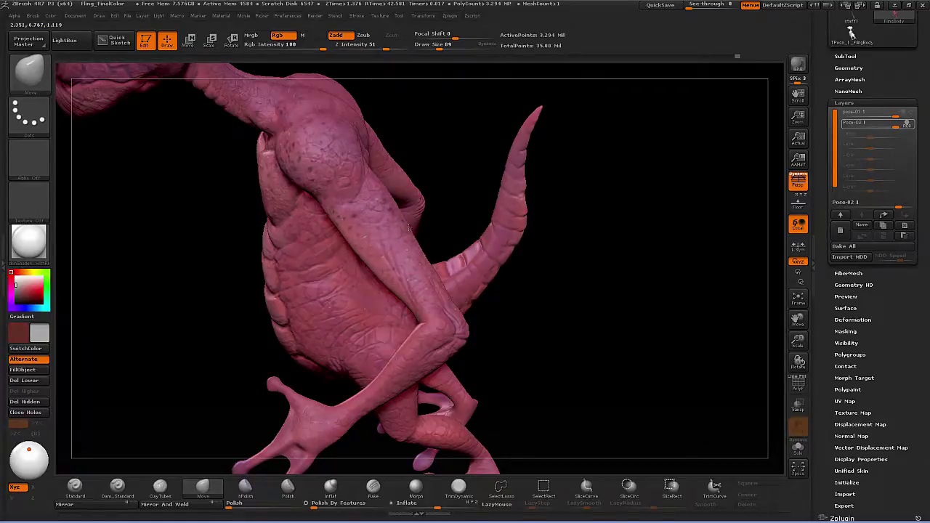
mouse_move(567, 301)
mouse_down()
mouse_move(552, 301)
mouse_move(566, 276)
mouse_move(570, 337)
mouse_move(586, 322)
mouse_move(556, 328)
mouse_move(578, 343)
mouse_move(576, 332)
mouse_up()
mouse_move(907, 126)
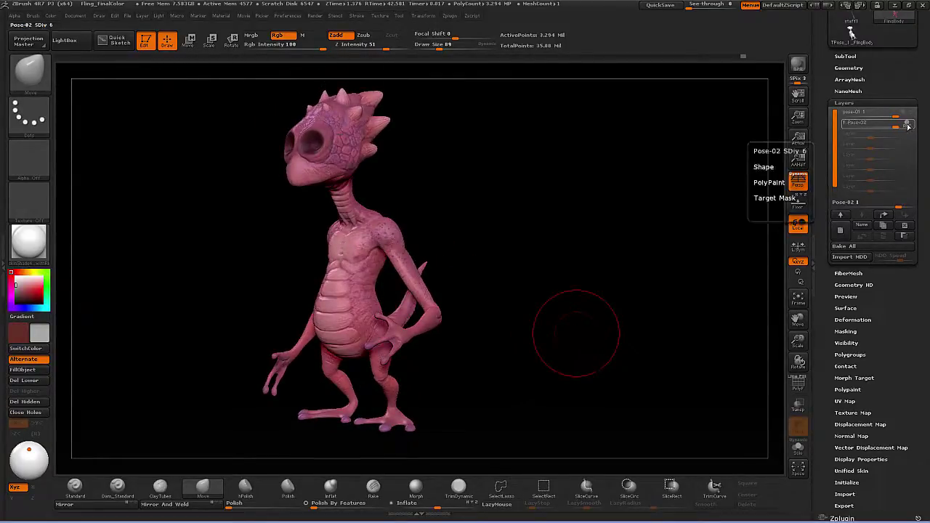
- Toggle the Pose-02 layer repeatedly to compare the bent left arm with the earlier pose, leaving the layer visible
click(913, 125)
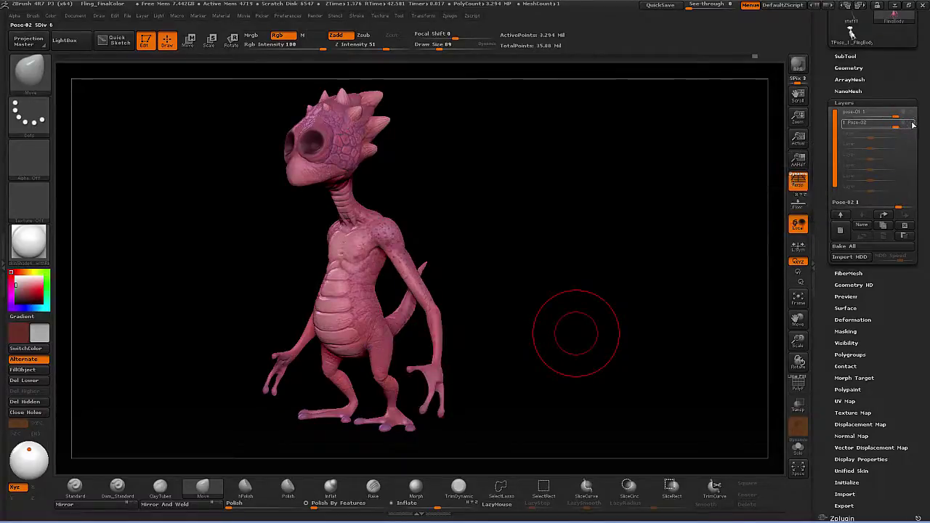
click(913, 125)
click(914, 125)
click(913, 125)
click(913, 125)
click(914, 125)
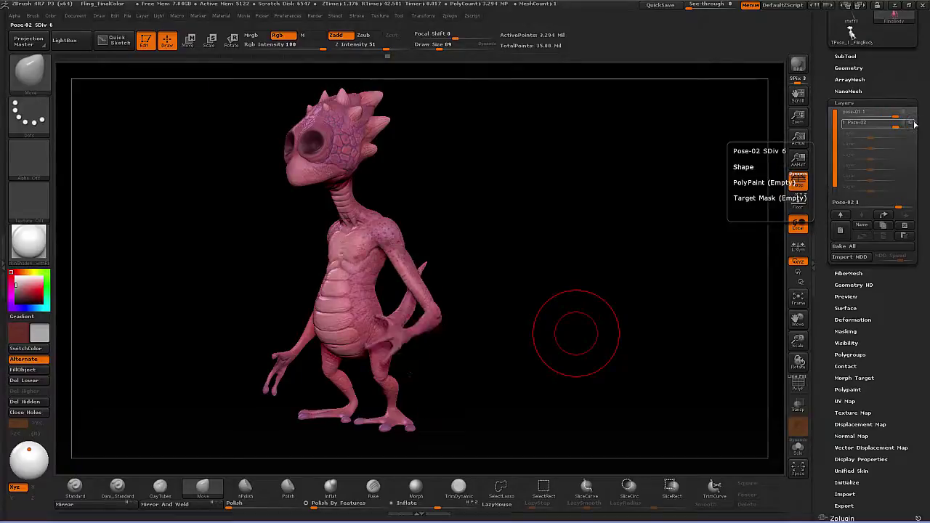
- Inspect the bent left arm from several angles, temporarily displaying the polyframe to check its polygroups
drag(535, 327, 515, 380)
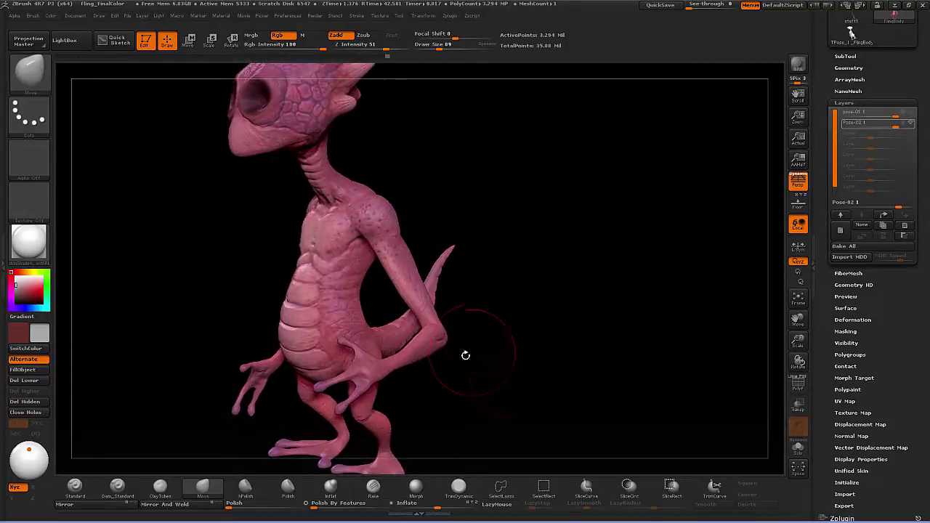
drag(499, 359, 501, 315)
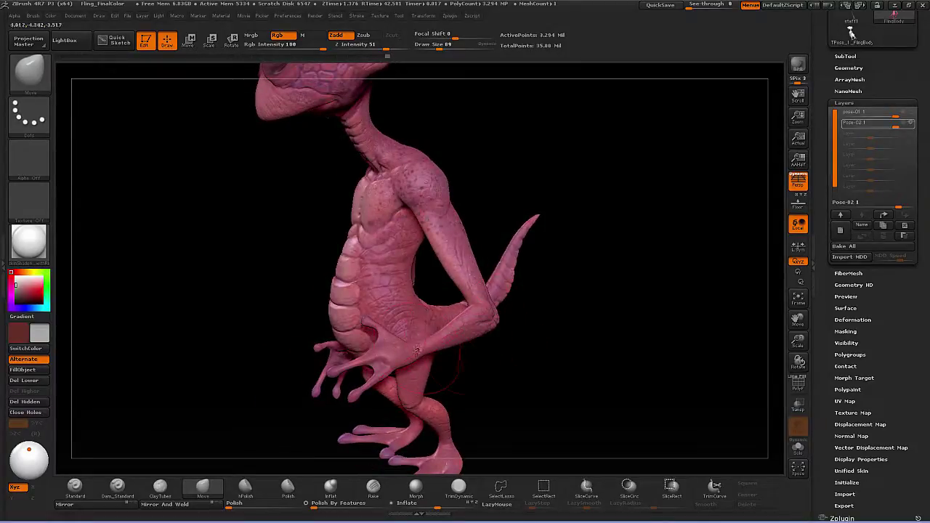
drag(492, 370, 504, 368)
key(w)
alt+drag(530, 390, 531, 371)
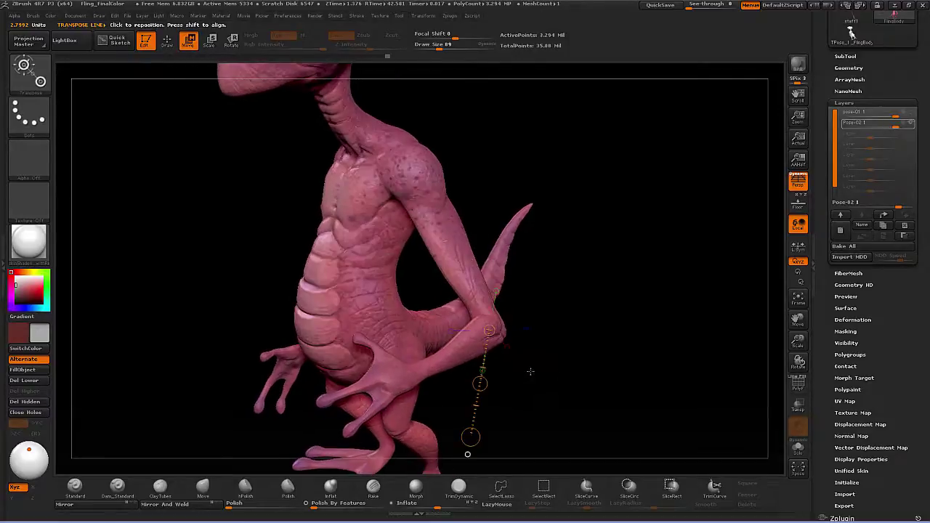
click(798, 386)
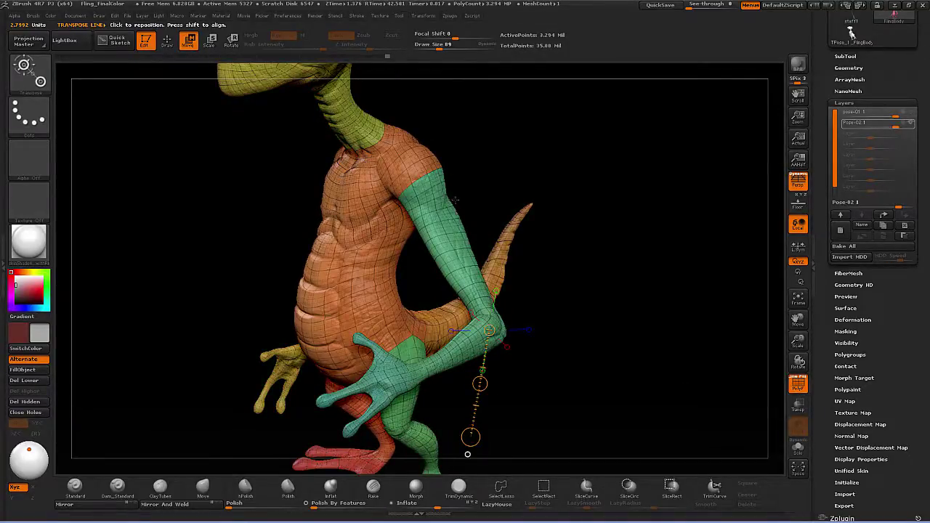
click(798, 386)
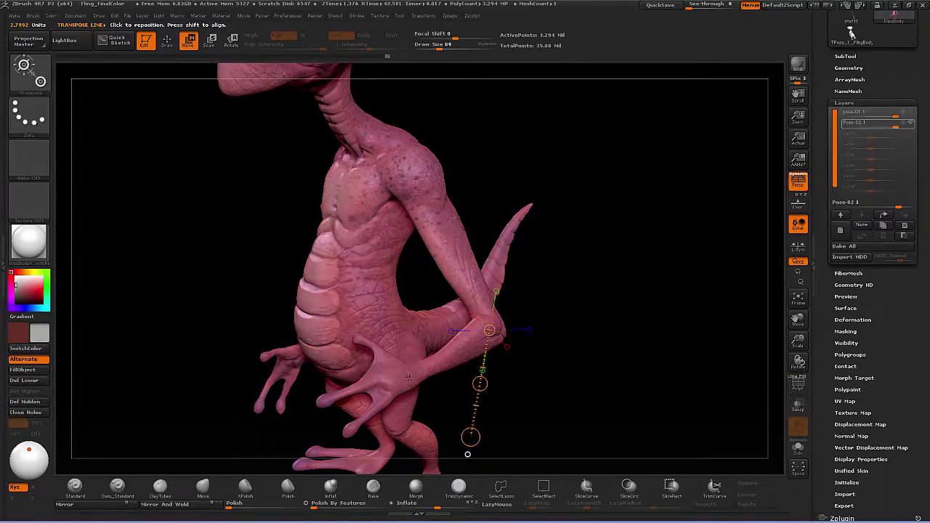
- Try out a topological Transpose mask from the left hand along the forearm, and clear the mask
drag(405, 378, 500, 331)
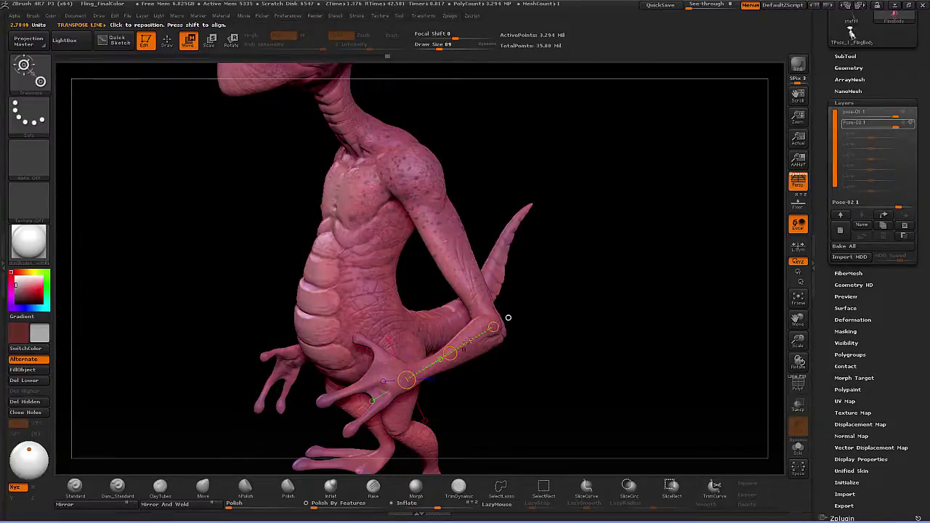
mouse_move(461, 192)
mouse_down()
mouse_move(505, 169)
mouse_move(528, 122)
mouse_up()
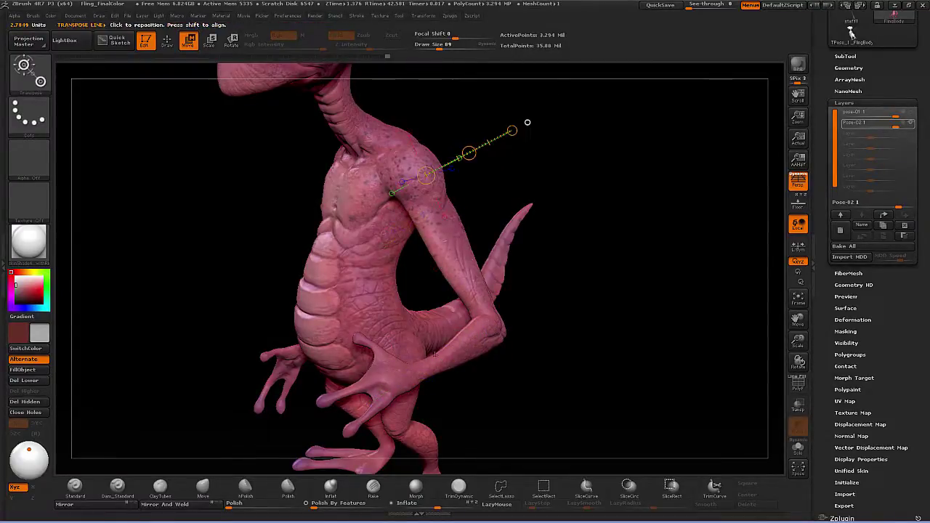
ctrl+drag(412, 373, 465, 349)
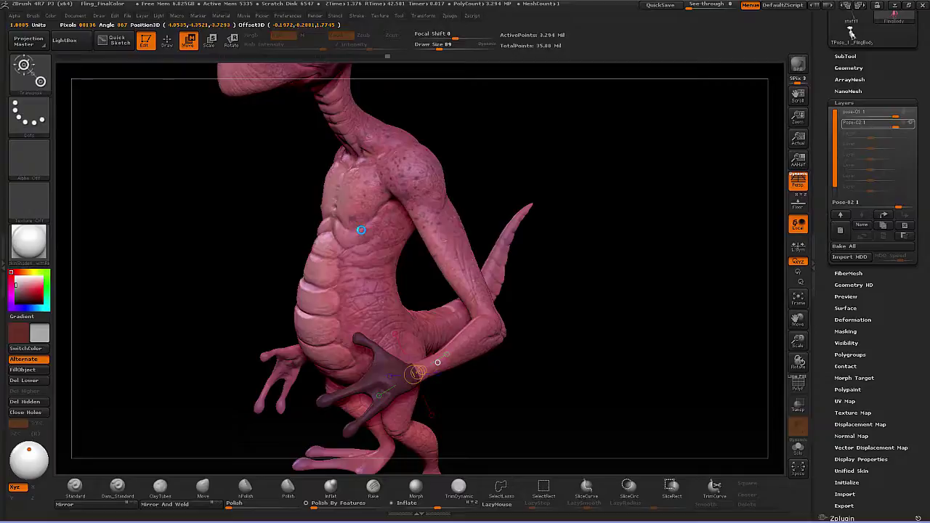
drag(437, 362, 521, 321)
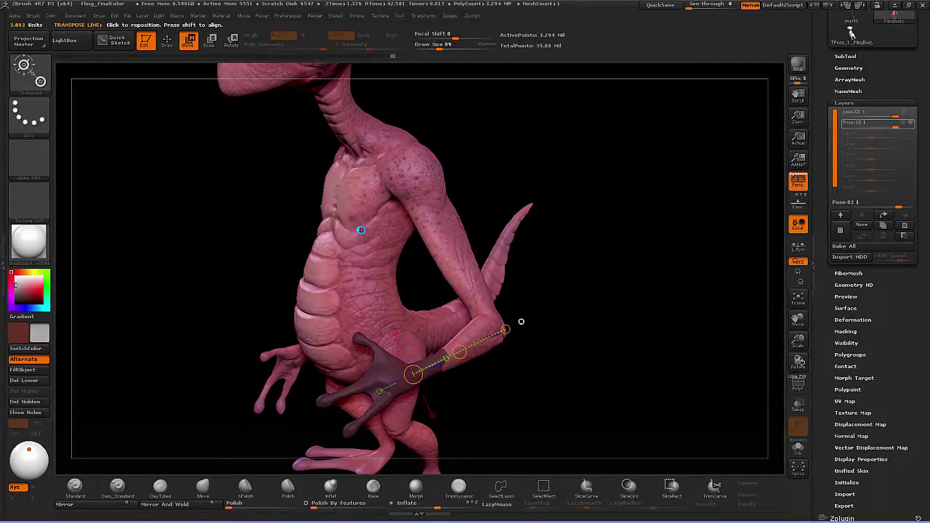
key(q)
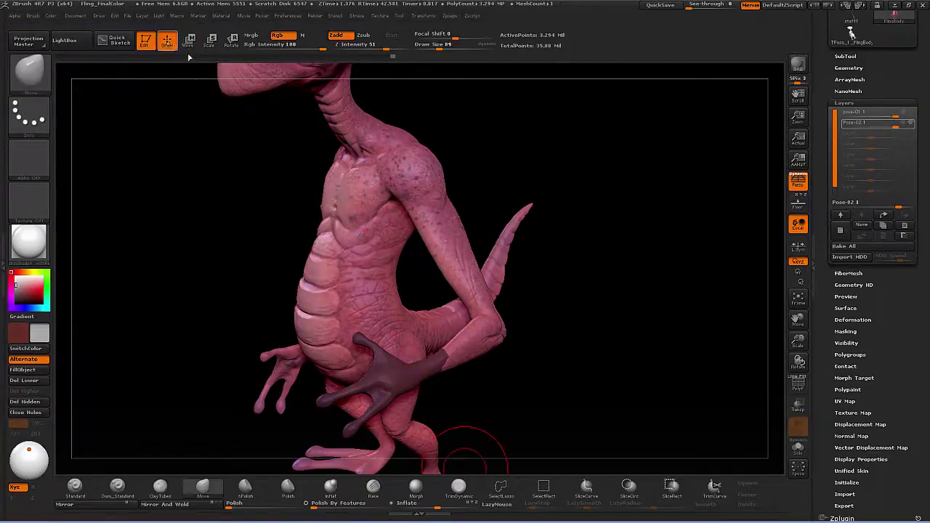
drag(578, 358, 584, 366)
key(ctrl)
ctrl+drag(655, 311, 602, 370)
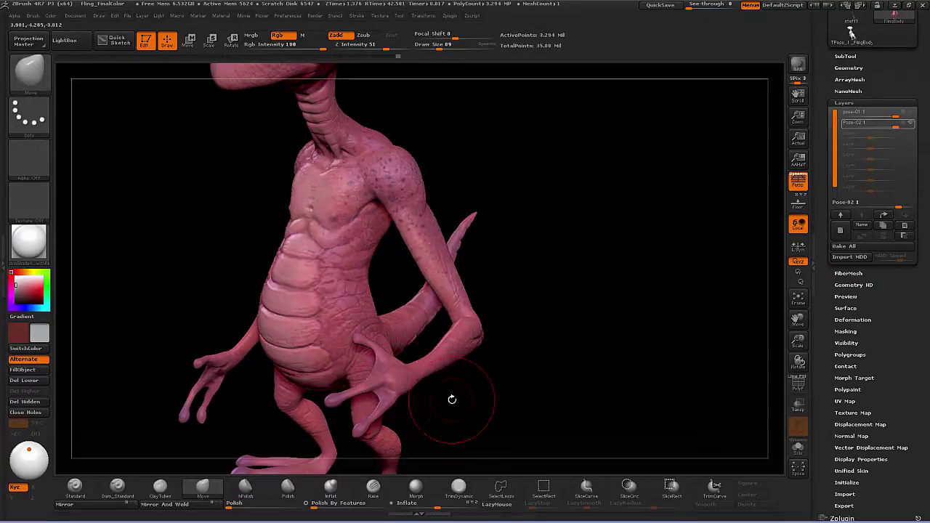
- Lower the body by three subdivision levels and activate the Move Transpose line
key(shift)
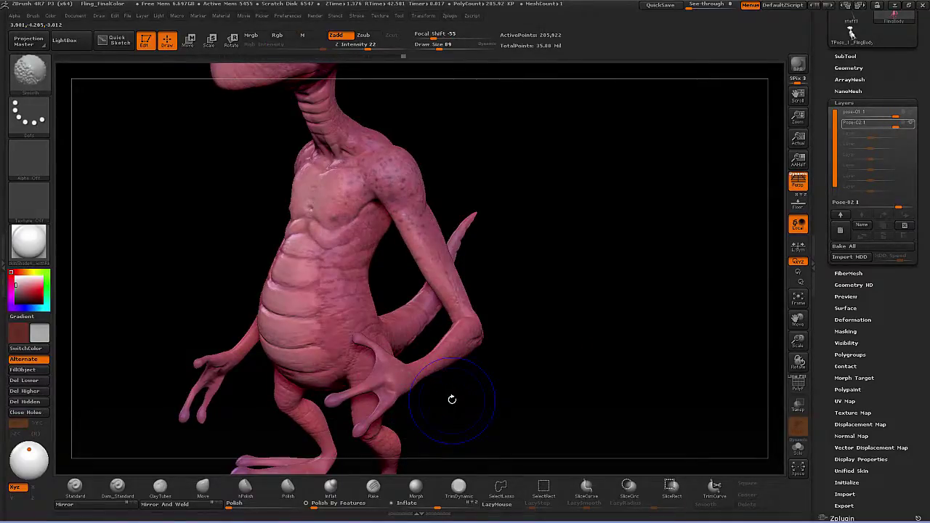
click(782, 381)
click(782, 381)
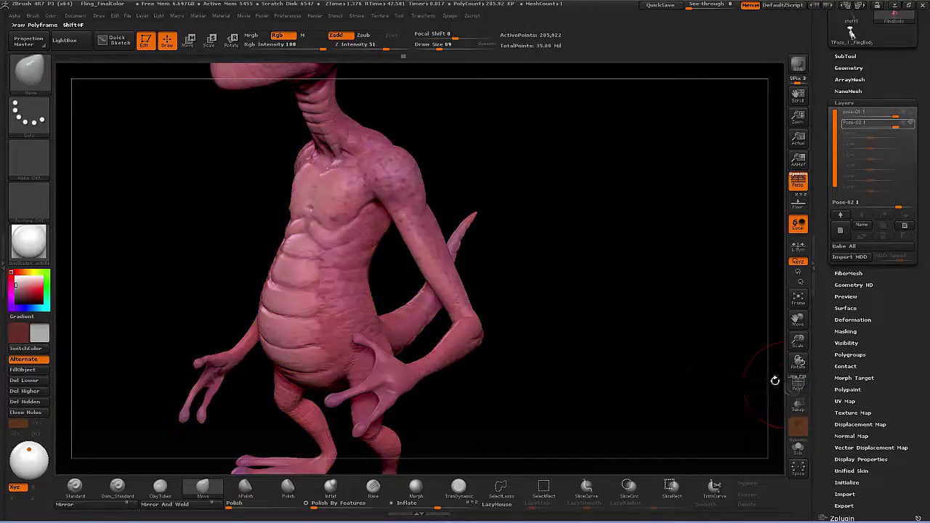
key(shift+d)
click(797, 384)
click(797, 384)
mouse_move(572, 378)
alt+mouse_down()
mouse_move(563, 376)
mouse_move(580, 349)
alt+mouse_up()
click(189, 41)
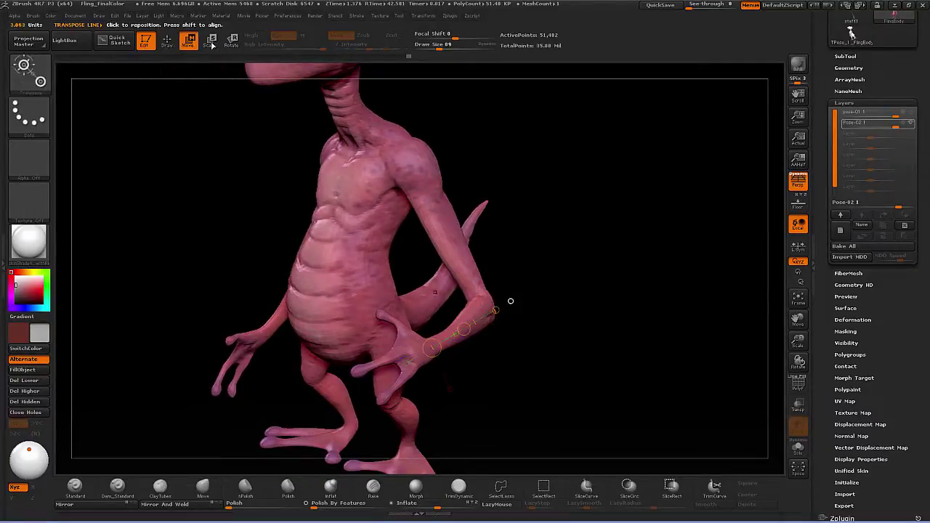
- Use topological Transpose masking along the left arm and neck to mask the body below the neck, leaving the head free
drag(470, 326, 589, 361)
drag(588, 313, 534, 311)
mouse_move(414, 351)
ctrl+mouse_down()
mouse_move(512, 290)
mouse_move(476, 323)
ctrl+mouse_up()
drag(554, 353, 544, 335)
mouse_move(495, 300)
ctrl+mouse_down()
mouse_move(476, 238)
mouse_move(486, 249)
mouse_move(478, 263)
ctrl+mouse_up()
alt+drag(574, 244, 596, 336)
drag(593, 294, 584, 236)
mouse_move(390, 212)
ctrl+mouse_down()
mouse_move(365, 148)
mouse_move(369, 189)
mouse_move(353, 152)
mouse_move(354, 179)
mouse_move(341, 168)
mouse_move(358, 181)
ctrl+mouse_up()
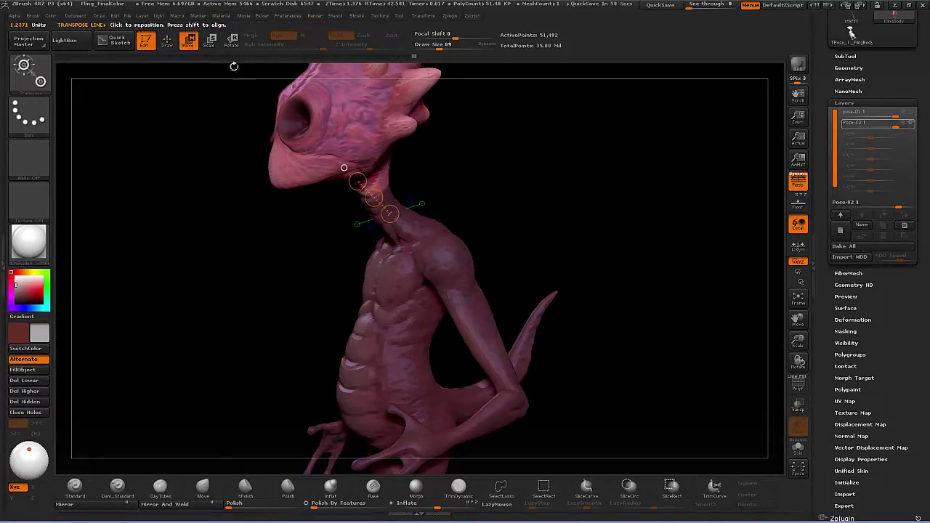
- Return to Draw mode and blur the body mask to soften its transition on the neck
click(168, 41)
mouse_move(552, 242)
mouse_down()
mouse_move(546, 197)
mouse_move(569, 264)
mouse_move(590, 248)
mouse_move(546, 288)
mouse_up()
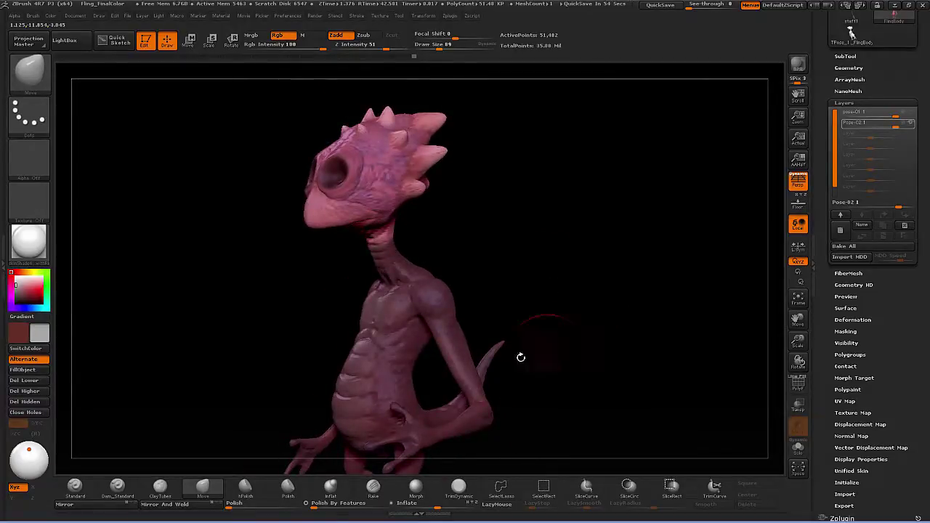
key(ctrl)
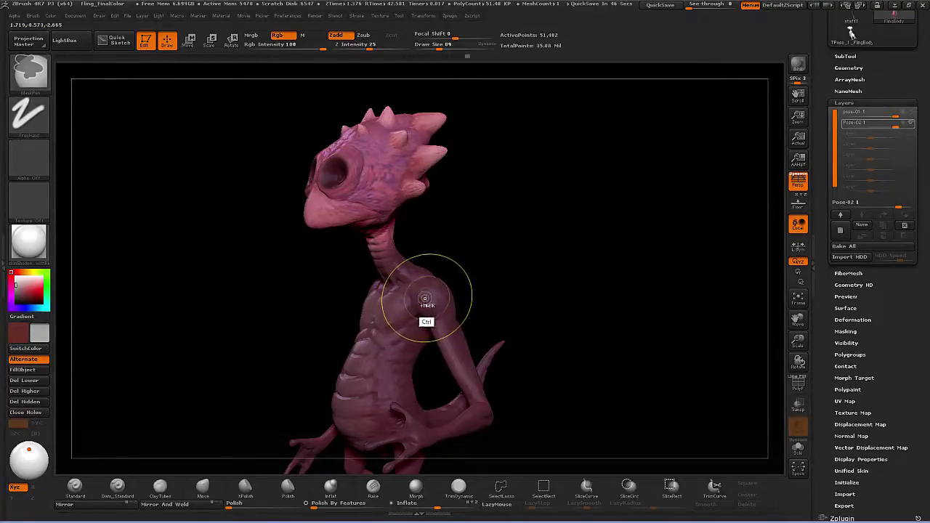
key(ctrl)
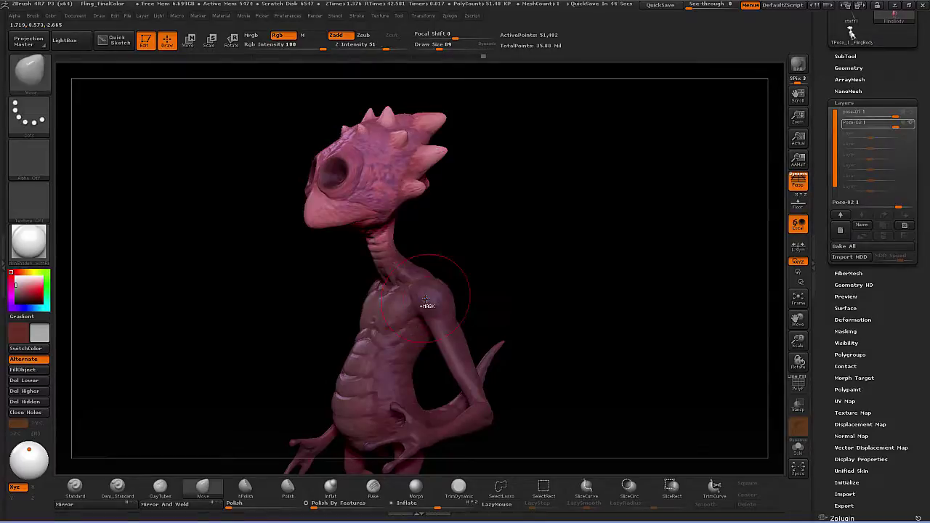
mouse_move(506, 273)
mouse_down()
mouse_move(527, 280)
mouse_move(511, 264)
mouse_up()
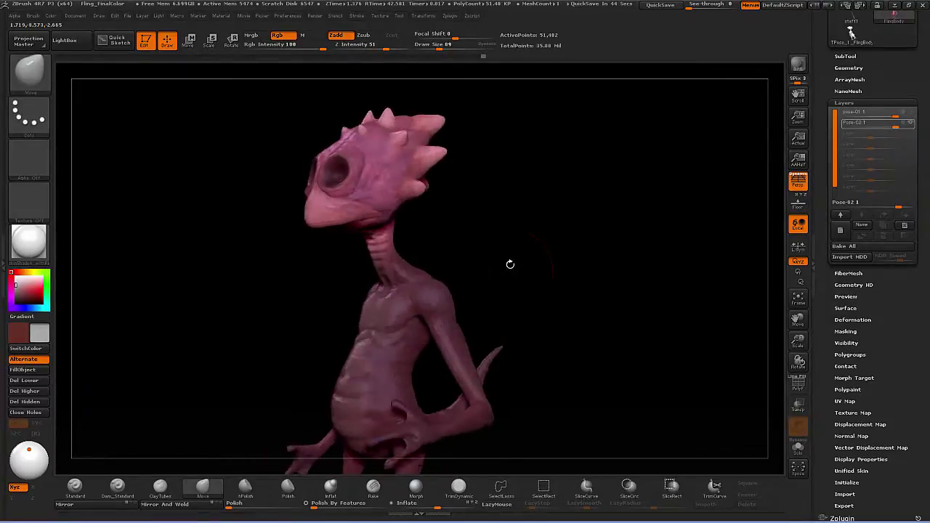
- Place a Rotate Transpose line from the base of the neck to the jaw in side view
click(231, 41)
alt+drag(488, 261, 490, 266)
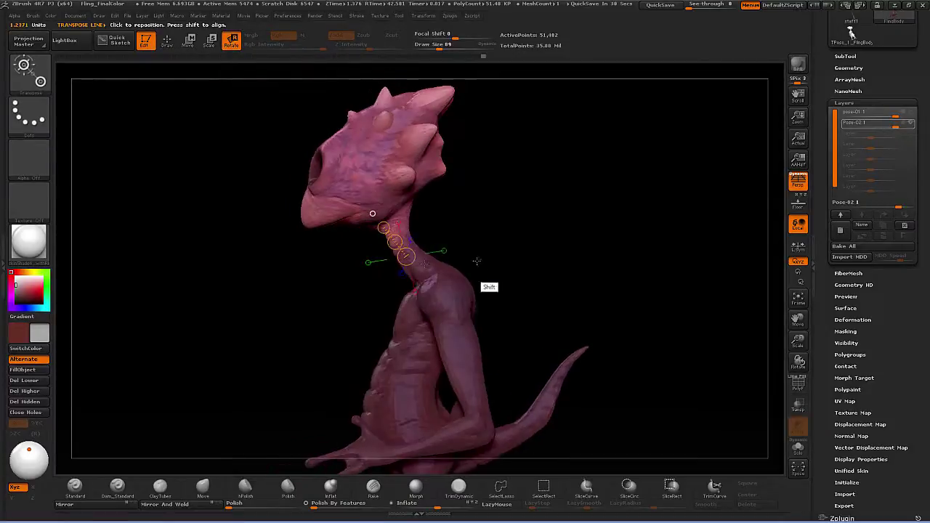
drag(424, 270, 380, 188)
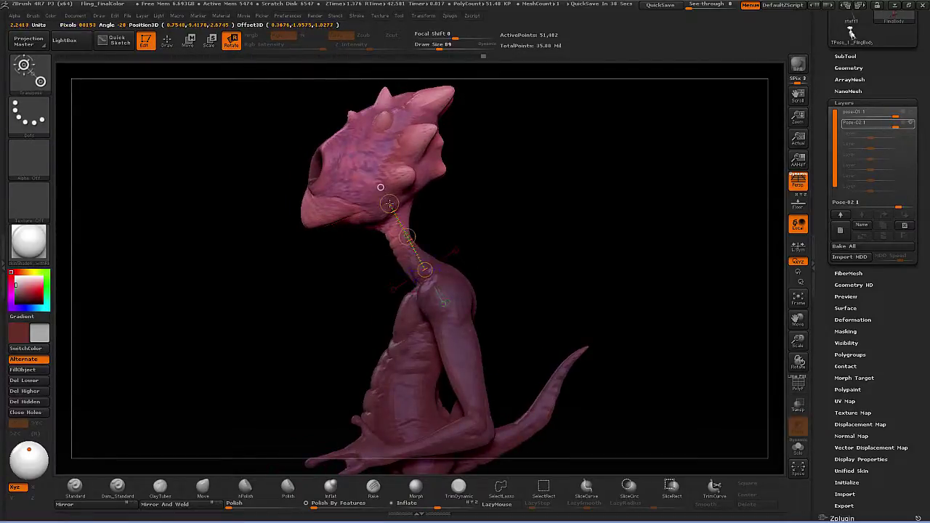
- Align both ends of the Transpose line with the neck base and jaw, checking from the front and the side
drag(499, 226, 536, 210)
drag(443, 184, 393, 185)
drag(429, 273, 407, 286)
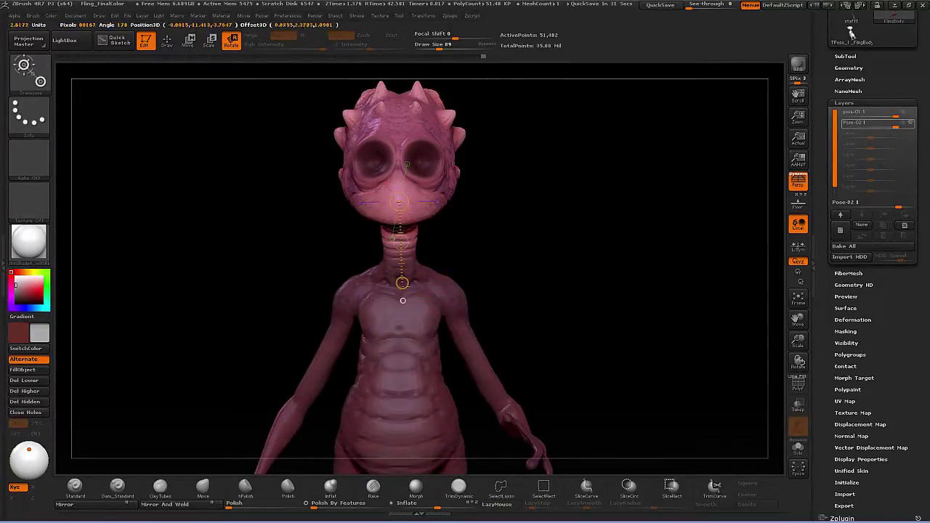
drag(482, 255, 464, 262)
drag(434, 301, 439, 295)
drag(389, 197, 382, 200)
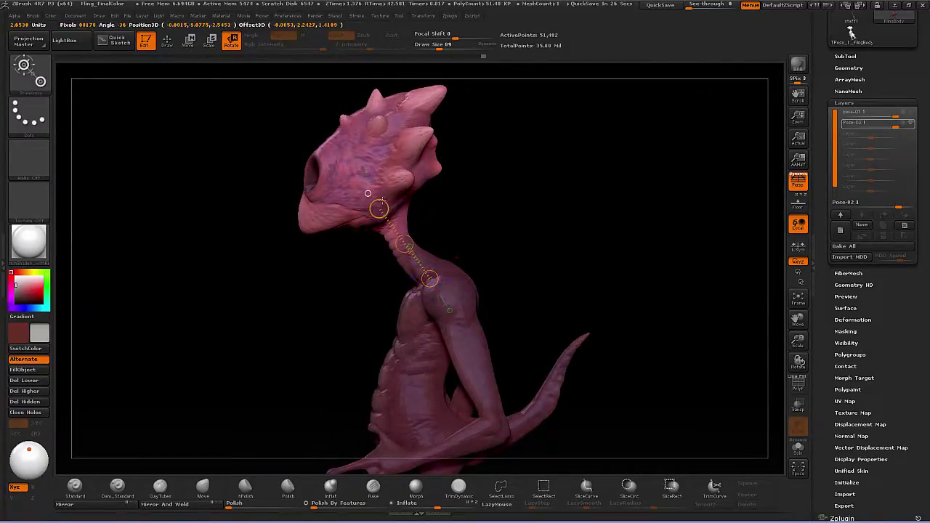
mouse_move(475, 193)
mouse_down()
mouse_move(502, 181)
mouse_move(437, 202)
mouse_move(455, 205)
mouse_move(447, 204)
mouse_up()
mouse_move(376, 209)
mouse_down()
mouse_move(387, 203)
mouse_move(370, 215)
mouse_move(367, 195)
mouse_up()
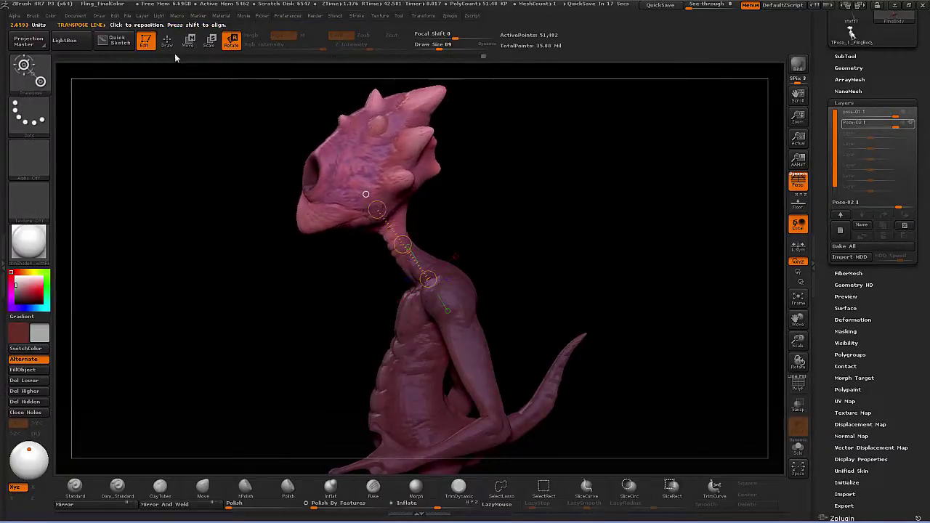
- Unmask the neck with the mask brush and adjust the mask's edge around the shoulders
key(q)
mouse_move(487, 259)
mouse_down()
mouse_move(504, 249)
mouse_move(511, 260)
mouse_up()
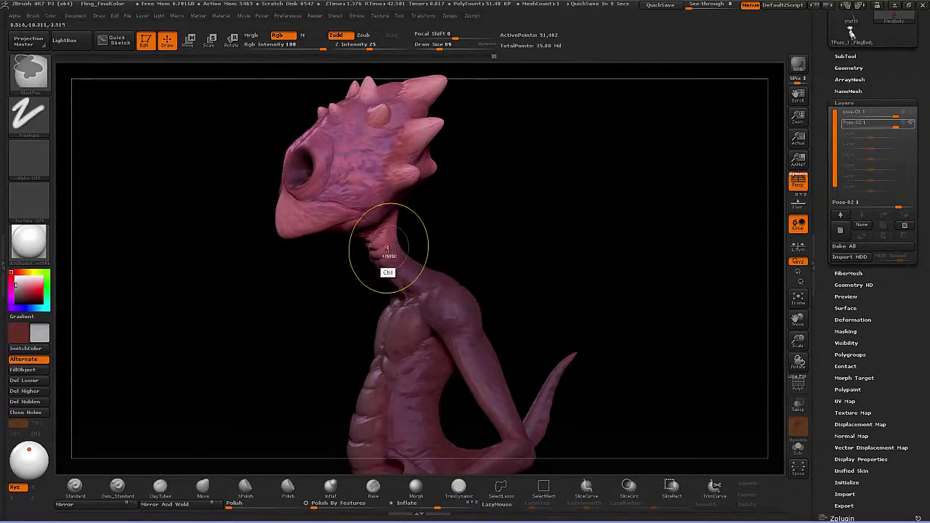
key(alt)
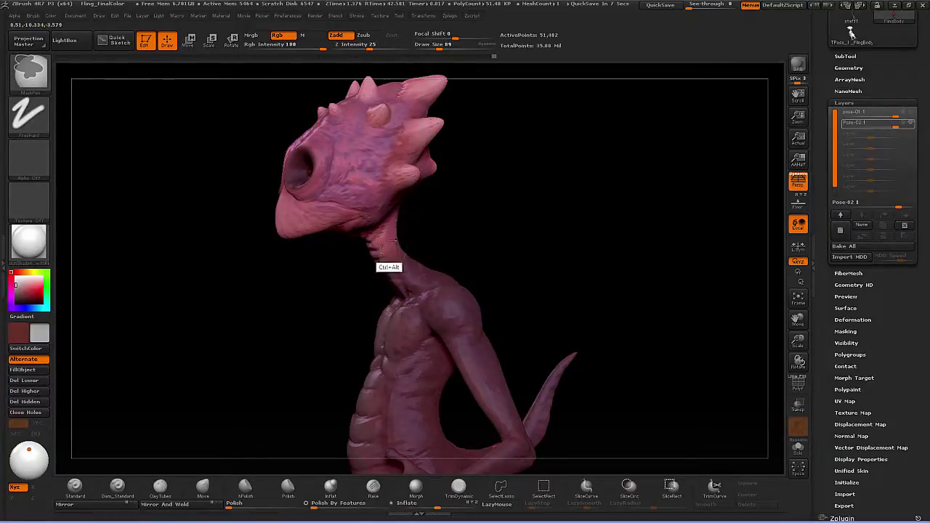
ctrl+alt+drag(391, 236, 397, 211)
mouse_move(440, 263)
ctrl+mouse_down()
mouse_move(427, 279)
mouse_move(440, 304)
ctrl+mouse_up()
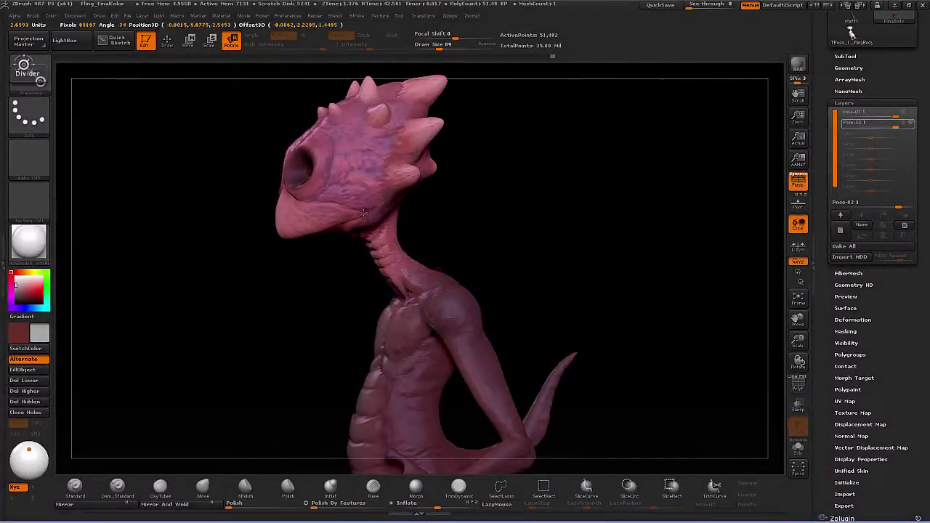
- Undo the trial change at the jaw, adjust the Transpose line's lower end, and rotate the head back and upward
drag(365, 213, 392, 212)
key(ctrl+z)
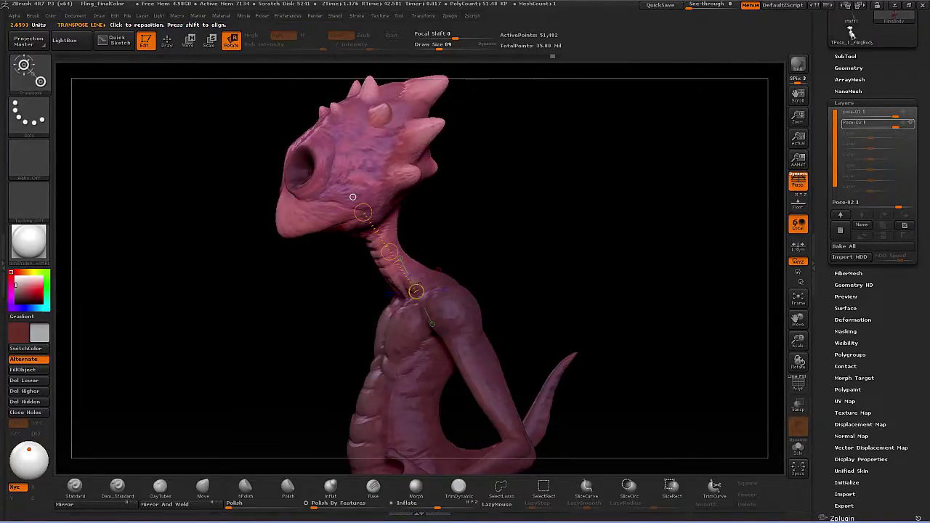
drag(416, 292, 419, 295)
mouse_move(365, 203)
mouse_down()
mouse_move(376, 199)
mouse_move(355, 191)
mouse_move(357, 96)
mouse_up()
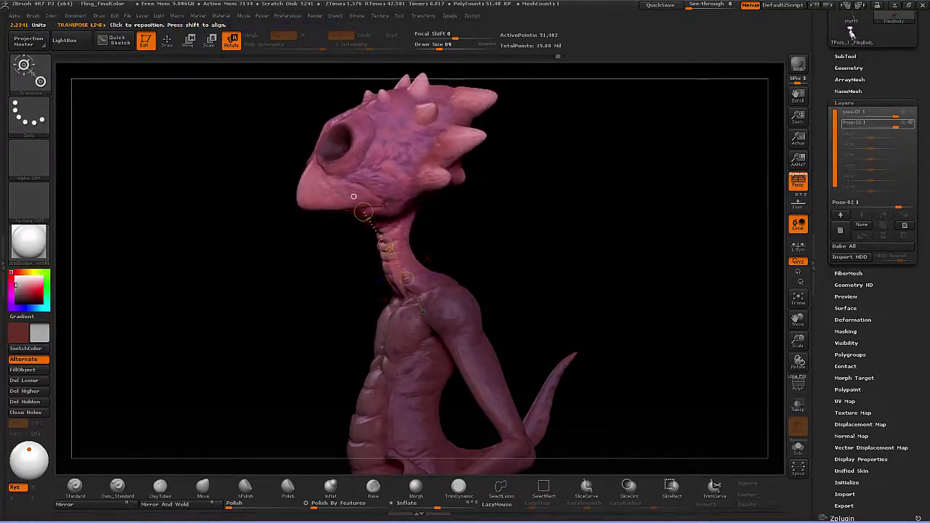
- Centre the ends of the Transpose line on the neck base and jaw in front view
drag(492, 247, 380, 222)
drag(313, 293, 316, 296)
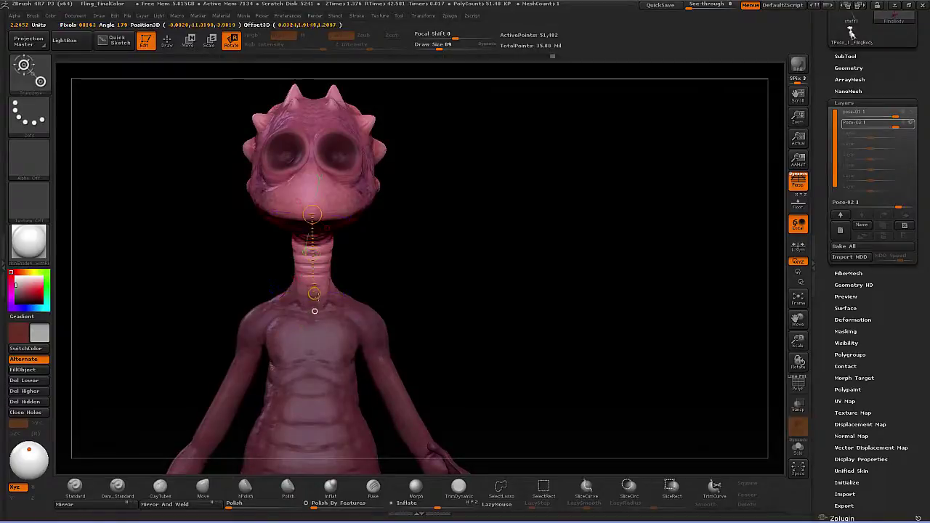
drag(319, 210, 316, 208)
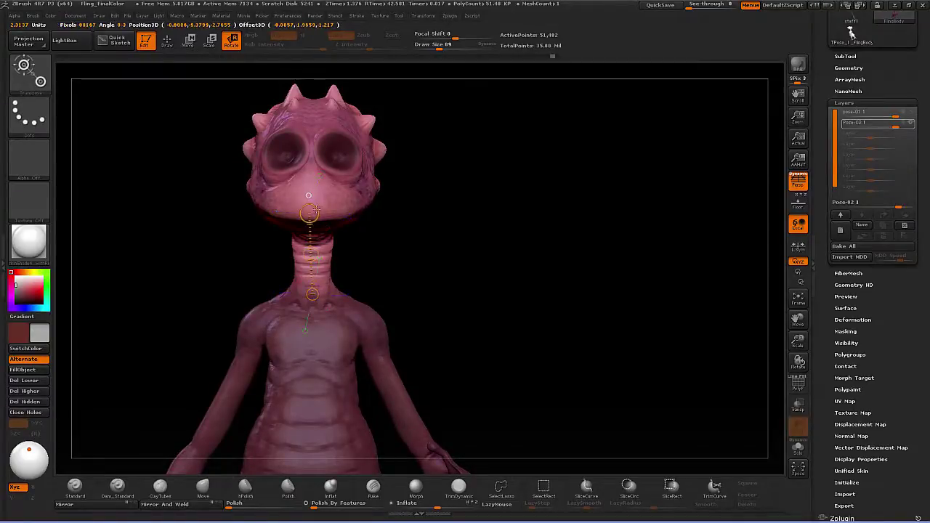
- Try further rotations of the head about the neck and undo them
drag(471, 245, 434, 200)
key(ctrl+z)
drag(537, 240, 481, 221)
mouse_move(413, 236)
mouse_down()
mouse_move(430, 236)
mouse_move(424, 232)
mouse_up()
key(ctrl+z)
drag(516, 260, 546, 260)
alt+drag(483, 261, 433, 254)
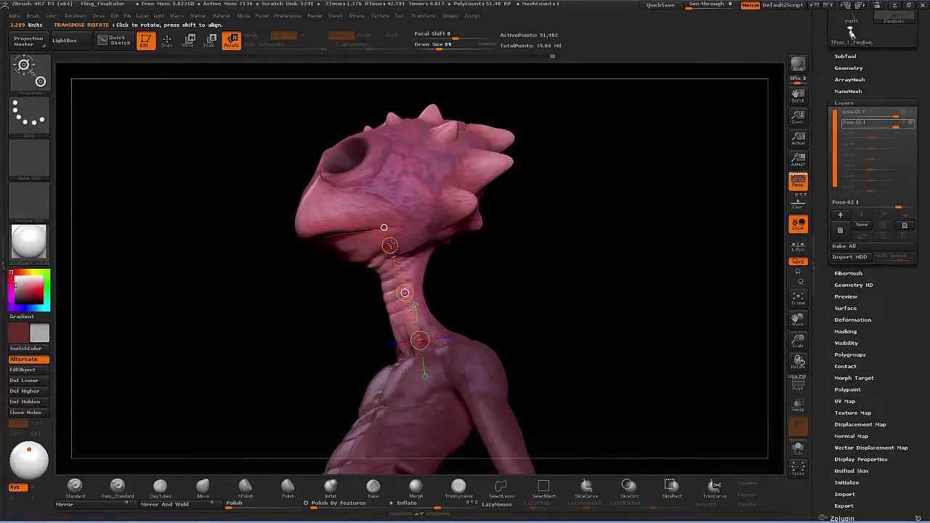
drag(476, 289, 492, 278)
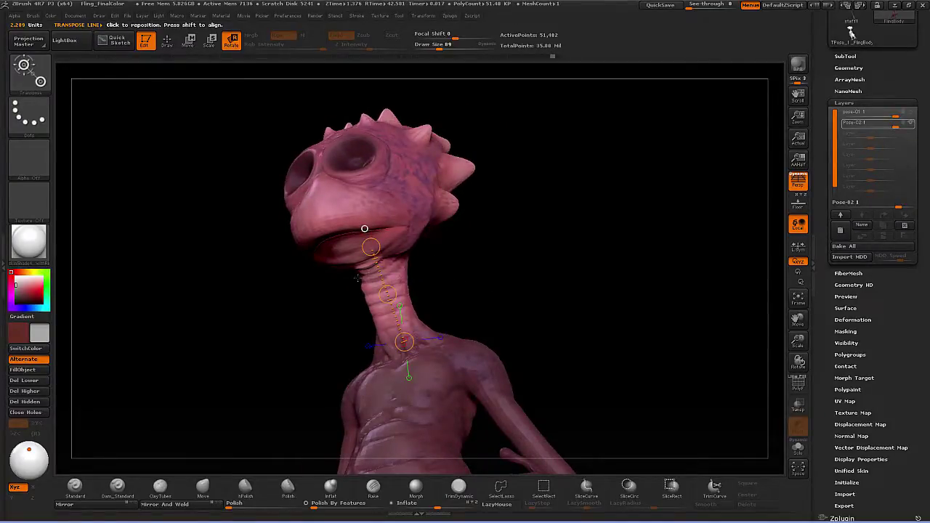
- Try twisting the head about the neck with adjusted Transpose line ends, and undo the trial rotations
drag(388, 294, 602, 143)
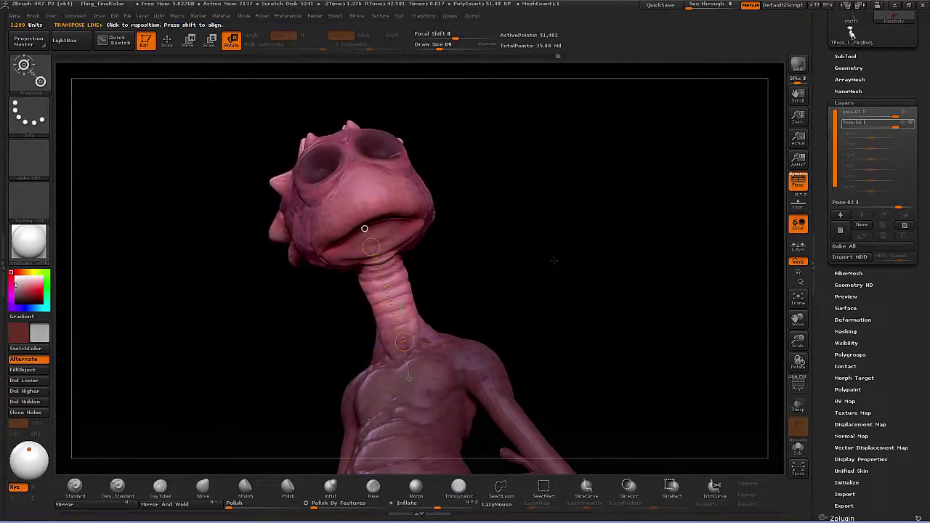
drag(554, 260, 558, 274)
drag(494, 259, 501, 255)
drag(379, 239, 390, 234)
drag(390, 326, 391, 305)
drag(378, 241, 381, 238)
mouse_move(502, 273)
mouse_down()
mouse_move(488, 266)
mouse_move(500, 273)
mouse_up()
key(ctrl+z)
key(ctrl+z)
key(ctrl+z)
key(ctrl+z)
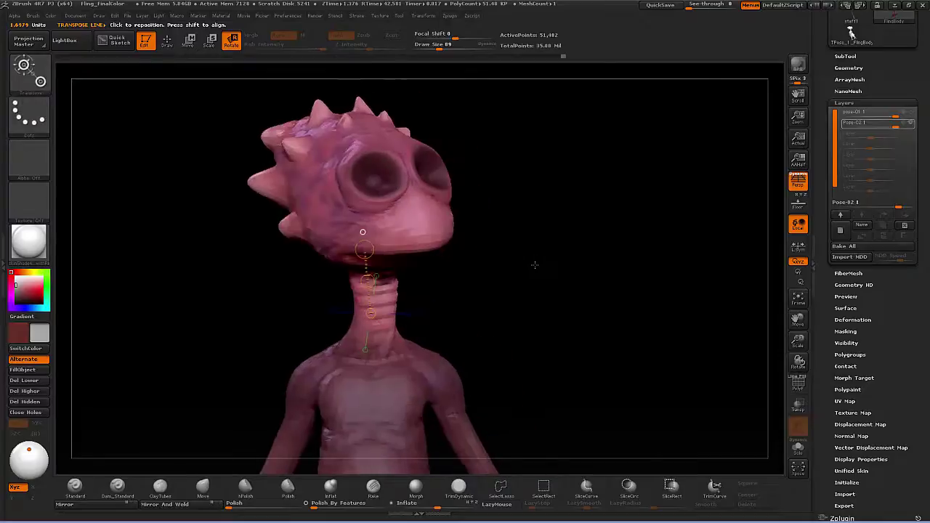
click(167, 40)
key(ctrl+z)
key(ctrl+z)
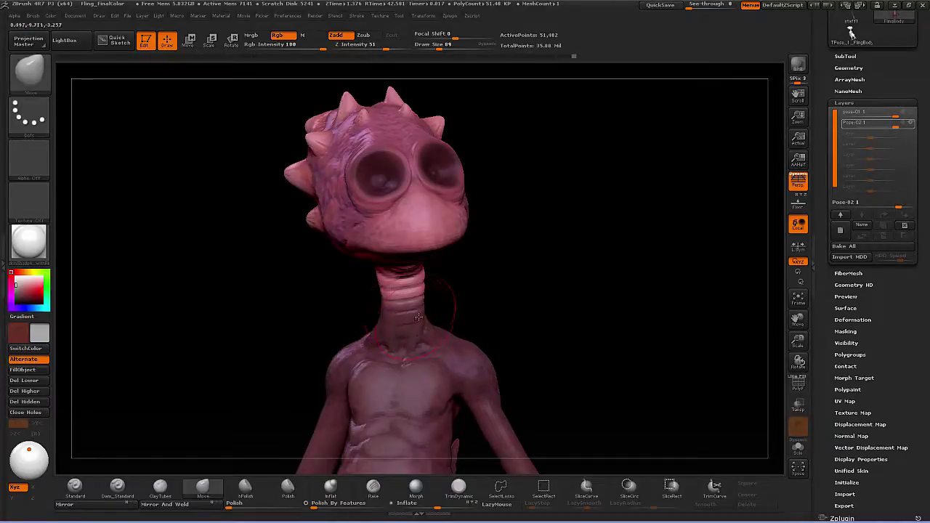
- Place a new Transpose line from the neck to the jaw in front view and spin the head slightly about it
click(232, 42)
drag(399, 237, 398, 235)
drag(548, 265, 496, 268)
drag(419, 243, 446, 242)
drag(443, 278, 451, 273)
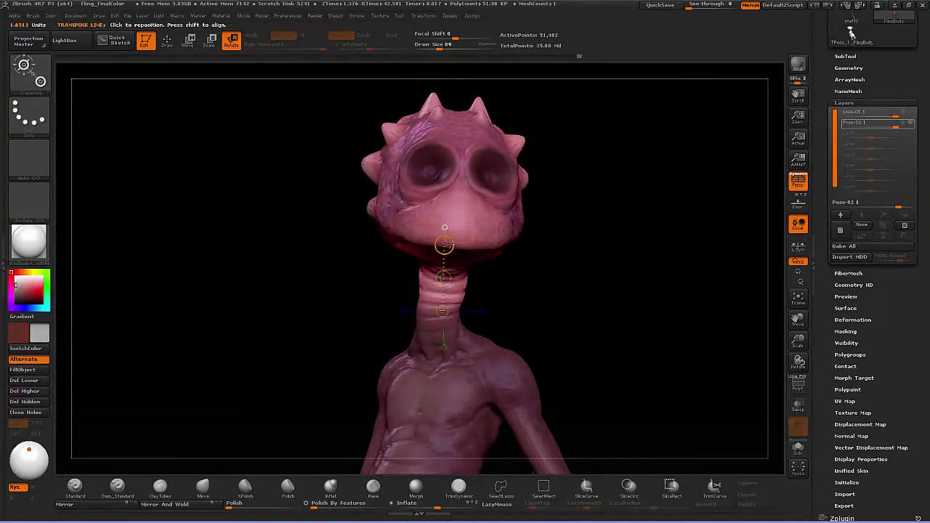
key(ctrl+z)
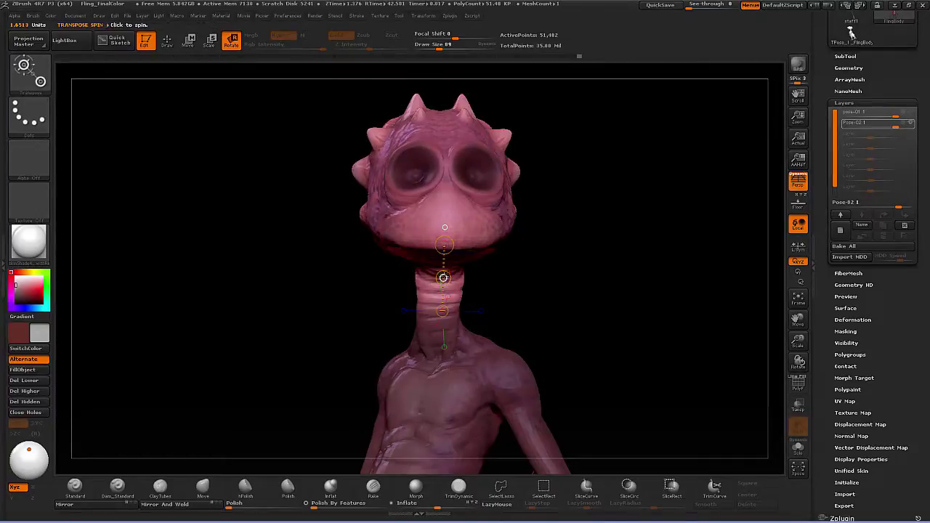
drag(443, 277, 436, 274)
drag(563, 278, 470, 207)
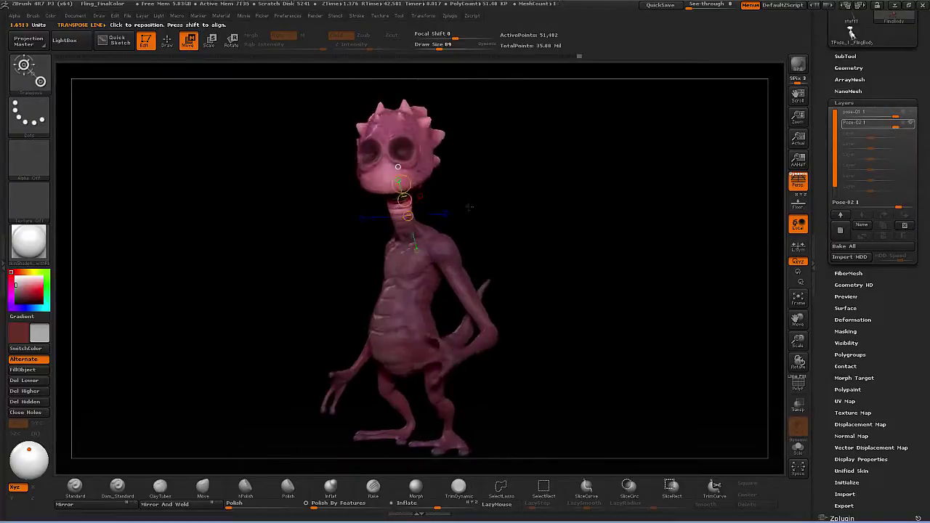
- Clear the mask at the body's highest subdivision level and toggle the Pose-02 layer off and on to compare the poses
click(167, 40)
mouse_move(554, 272)
mouse_down()
mouse_move(575, 245)
mouse_move(598, 374)
mouse_up()
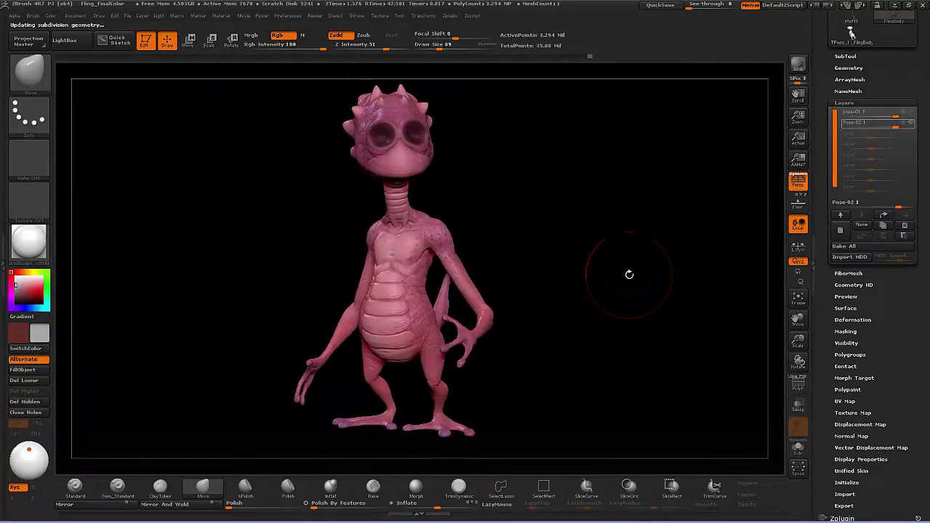
click(912, 125)
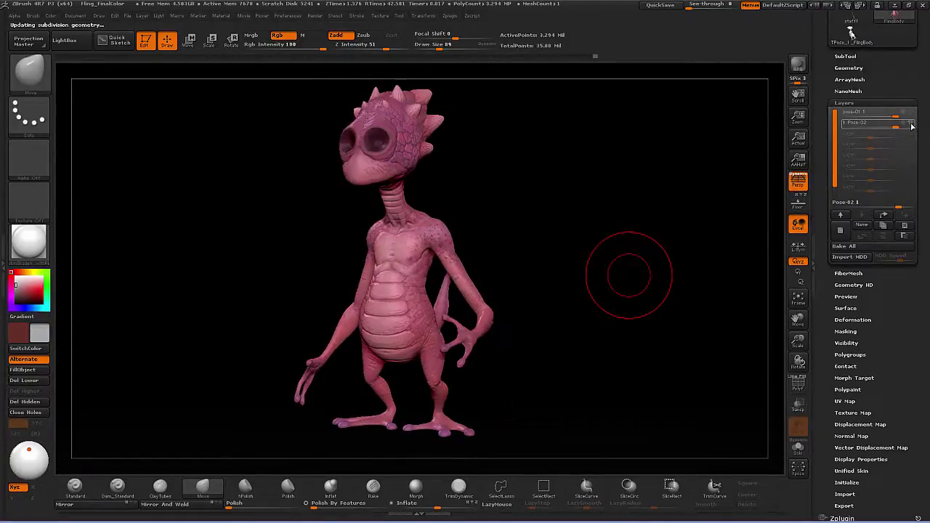
click(913, 126)
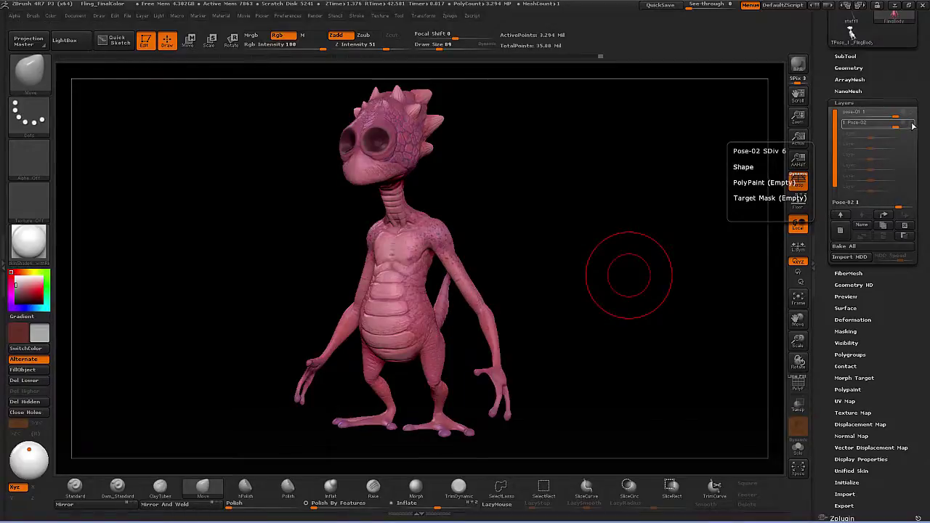
drag(591, 318, 600, 322)
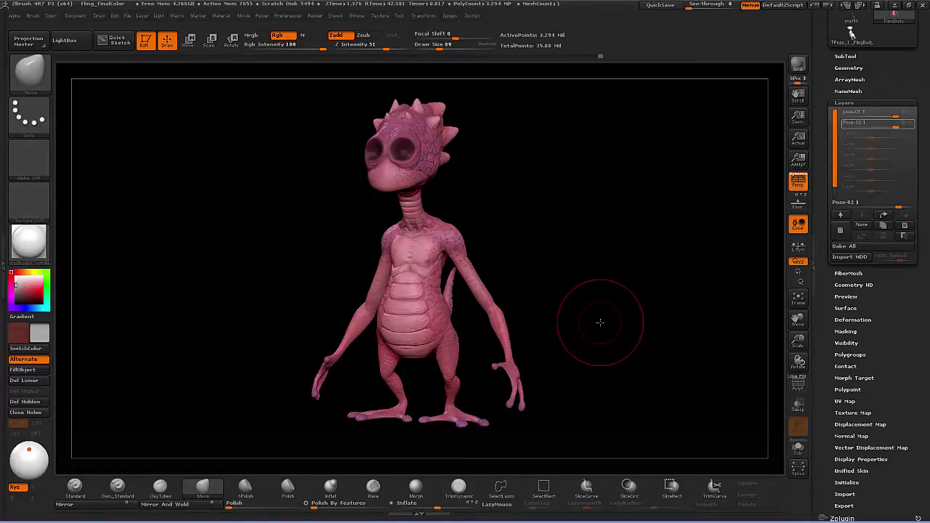
click(908, 123)
mouse_move(611, 269)
mouse_down()
mouse_move(592, 271)
mouse_move(623, 257)
mouse_up()
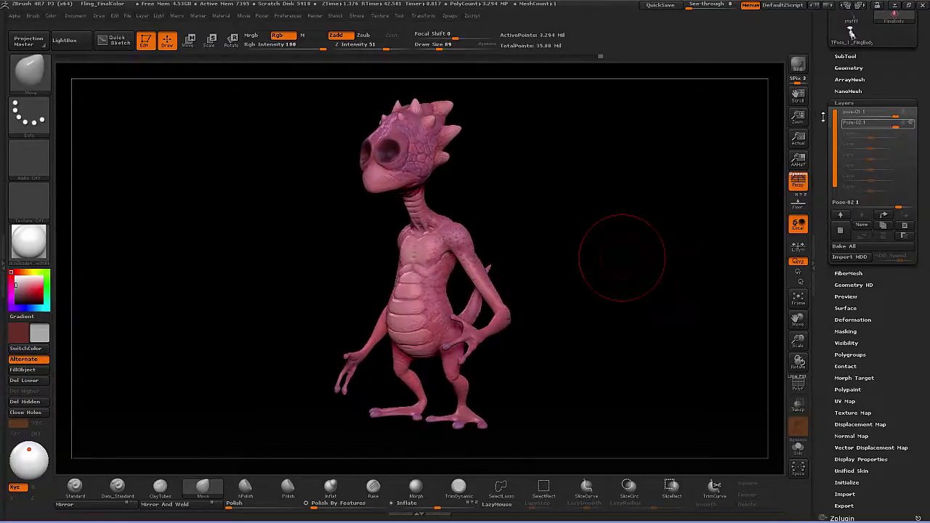
- Show the WristRing subtool beside the posed body to check its position against the bent arm
drag(822, 115, 822, 158)
click(845, 112)
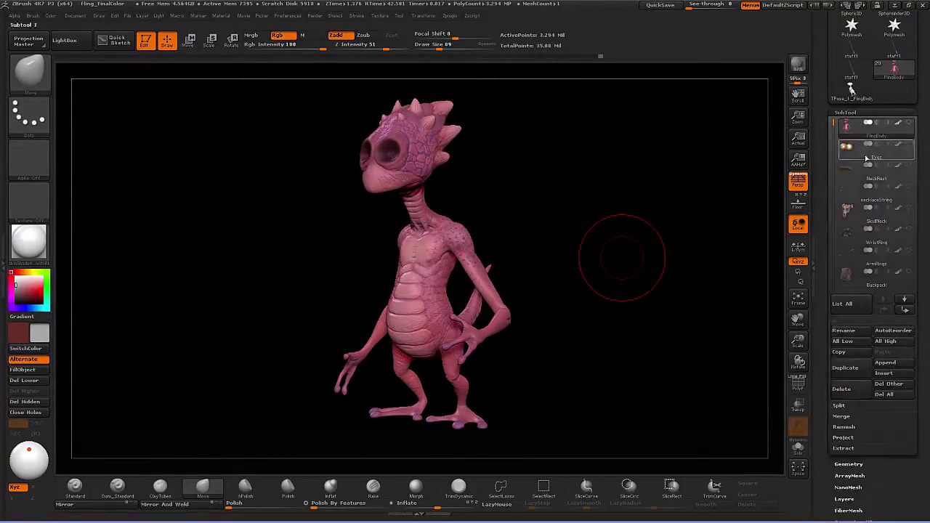
click(907, 235)
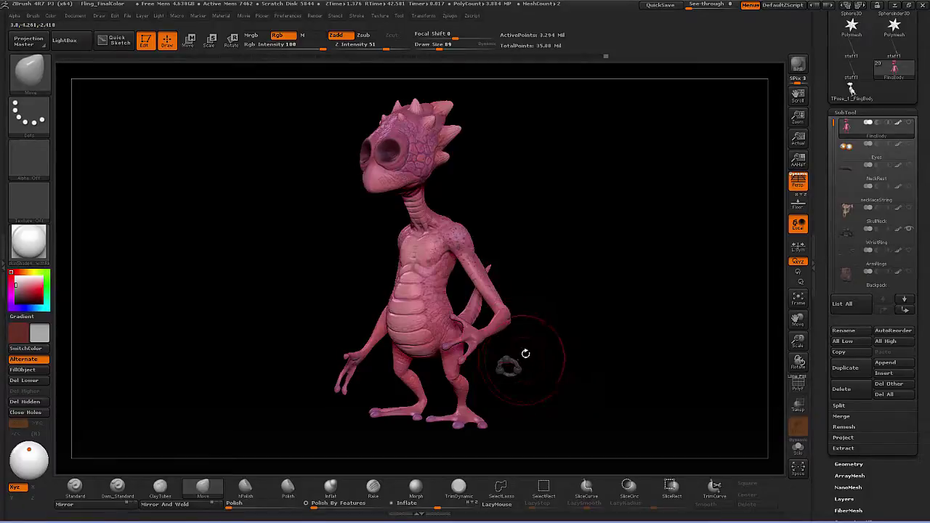
drag(575, 375, 578, 370)
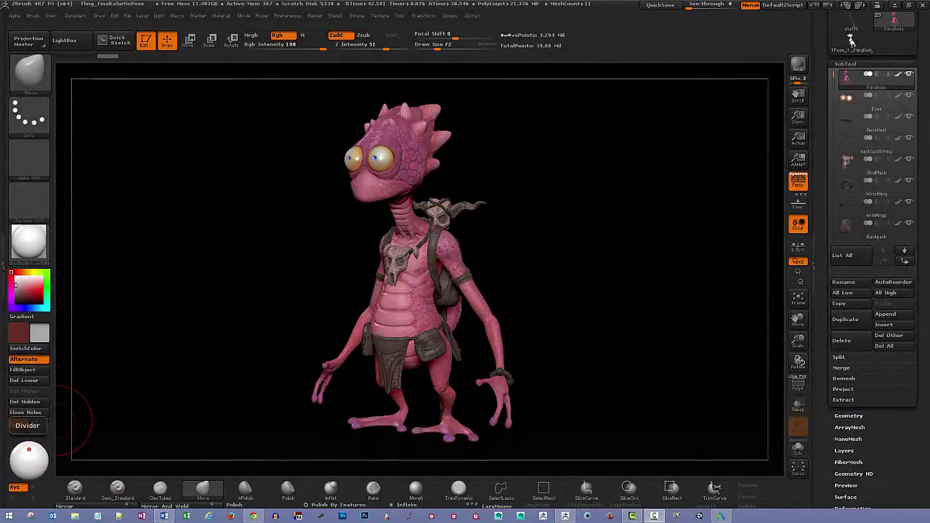
- Dock the Zplugin palette beside the canvas and expand its Transpose Master options
click(450, 16)
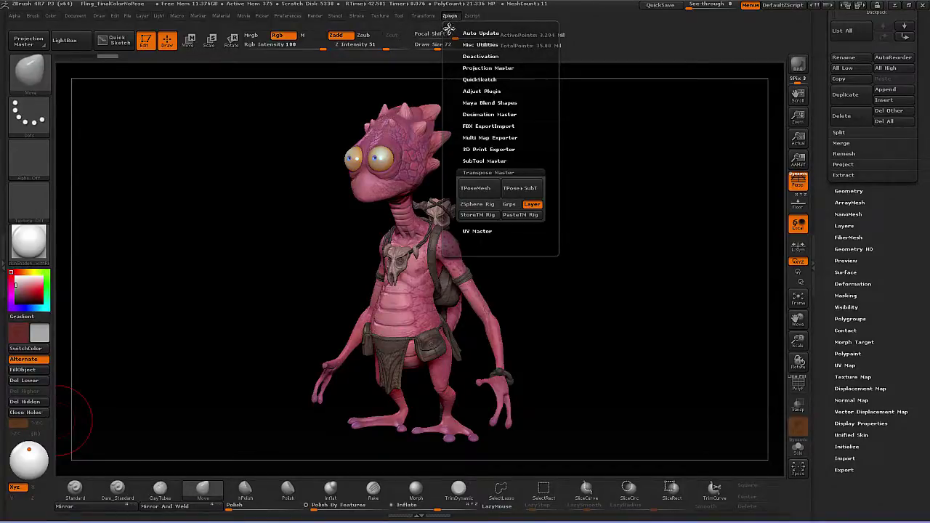
click(448, 28)
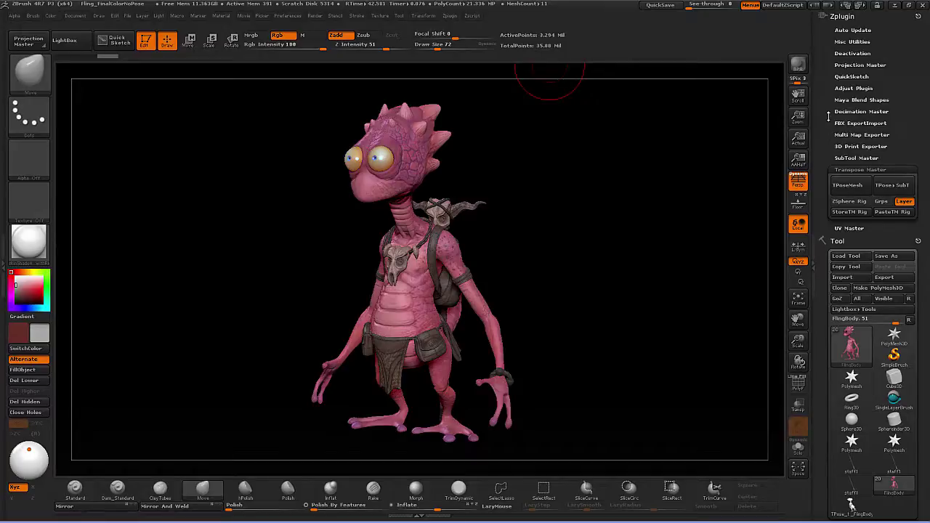
drag(887, 168, 887, 163)
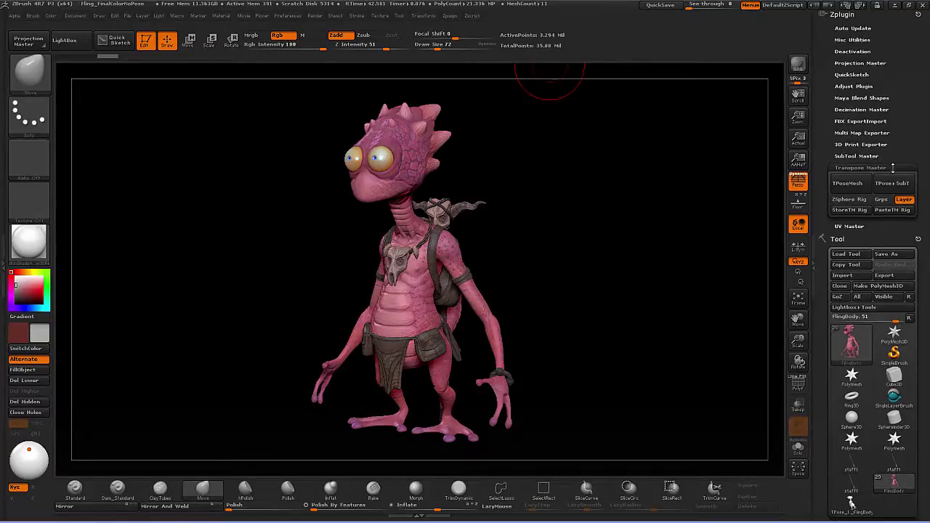
click(892, 168)
drag(906, 120, 902, 167)
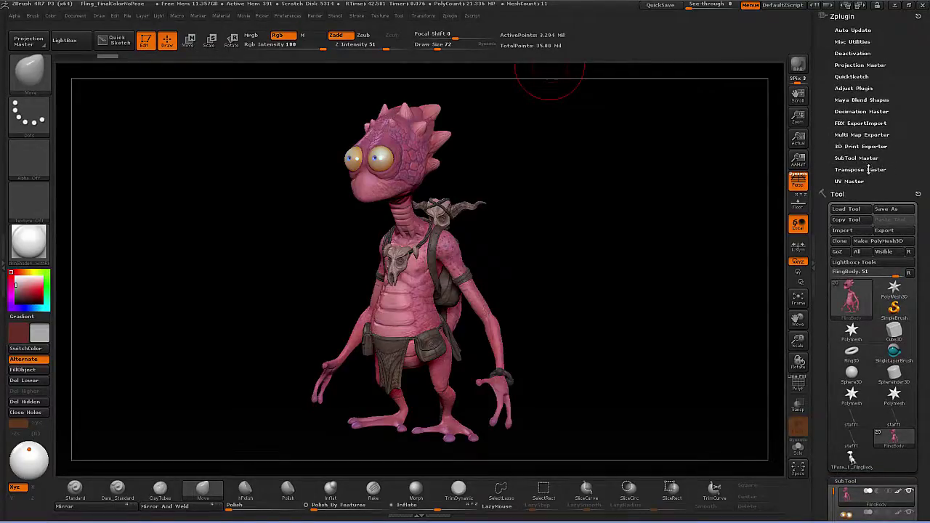
click(869, 170)
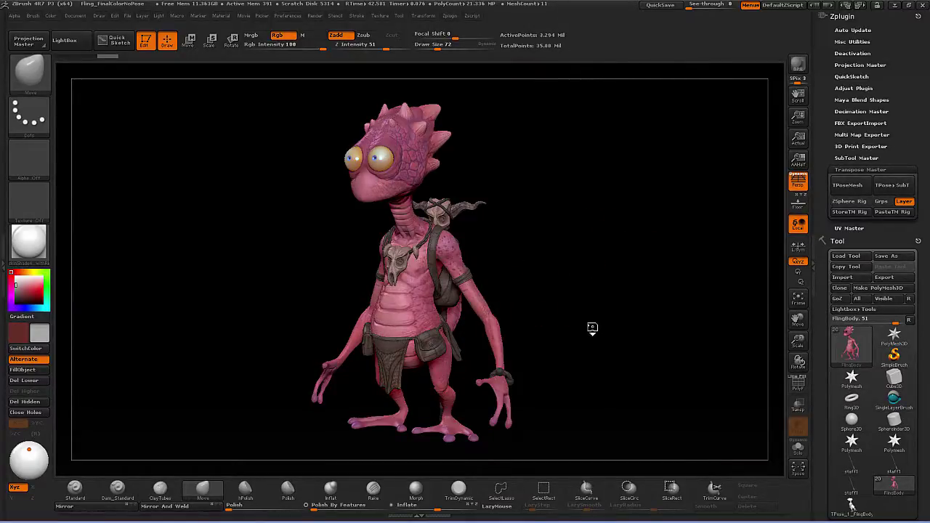
- Generate a low-resolution TPoseMesh of the creature and all its accessories with Transpose Master
drag(592, 327, 631, 338)
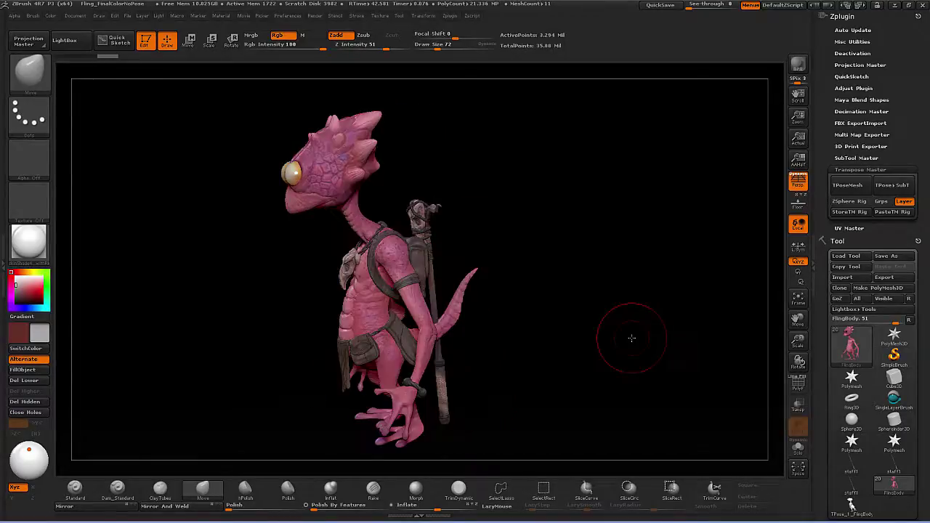
drag(567, 324, 518, 272)
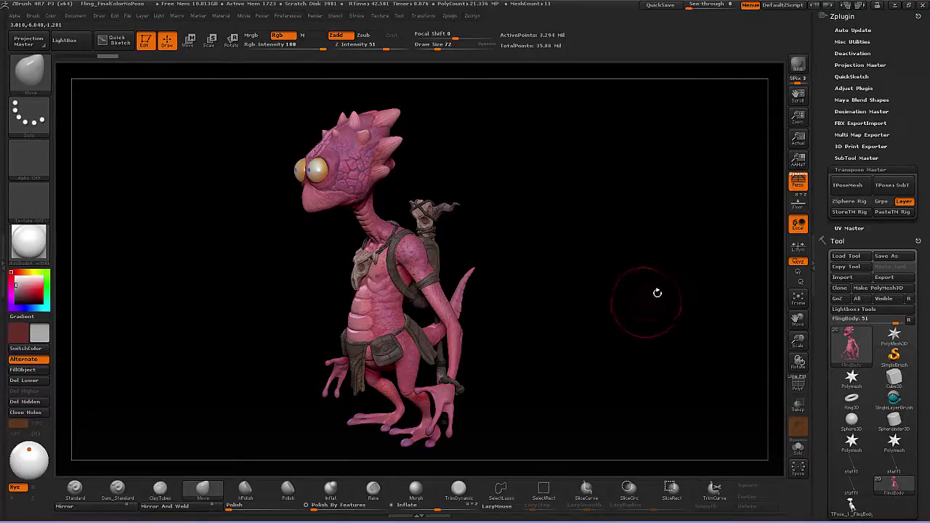
click(856, 186)
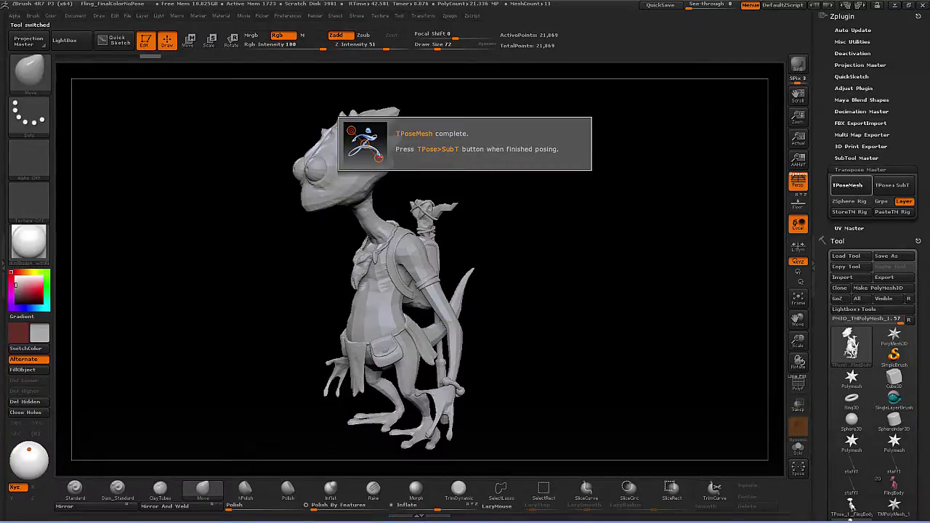
click(539, 331)
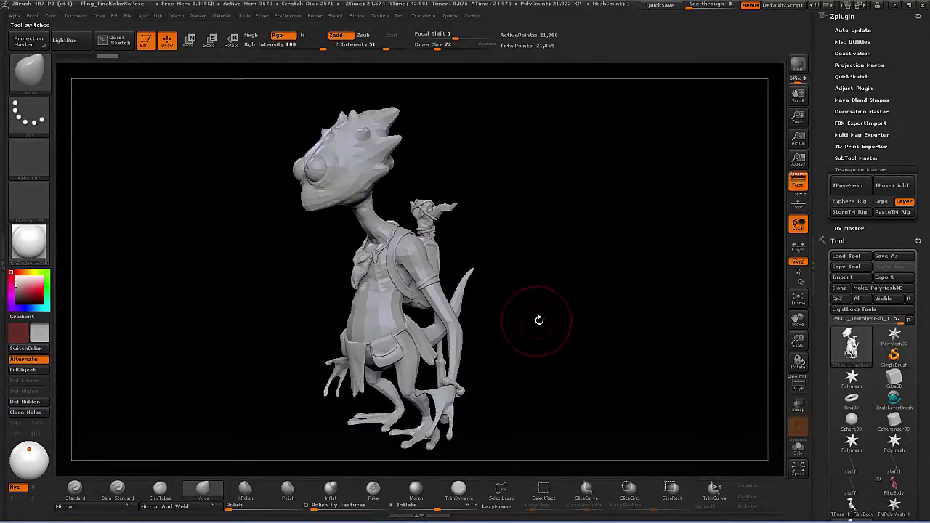
drag(819, 419, 821, 375)
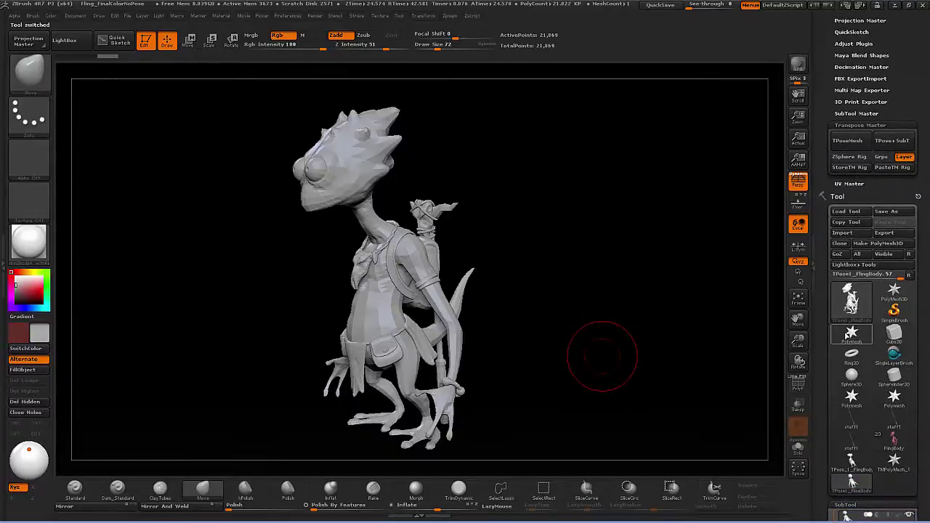
mouse_move(903, 354)
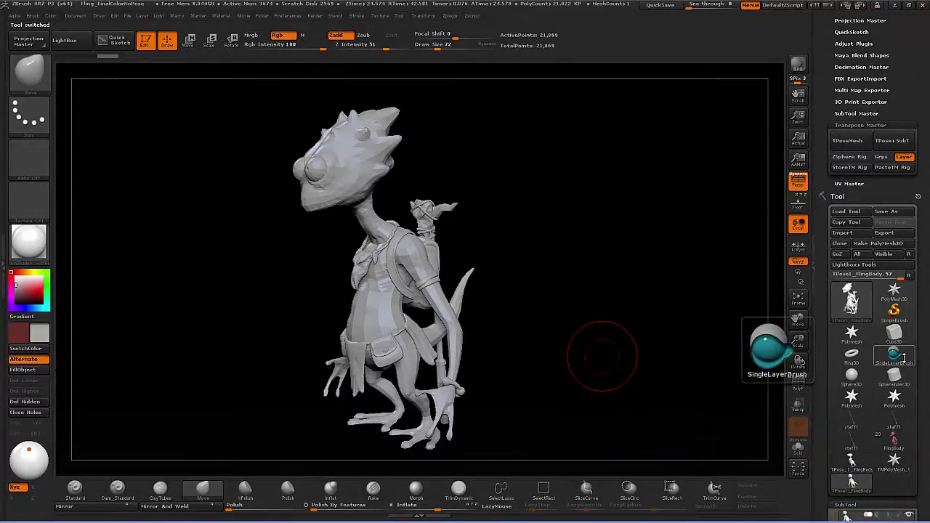
- Turn on the Polyframe display to inspect the combined mesh's polygroups
drag(538, 329, 564, 326)
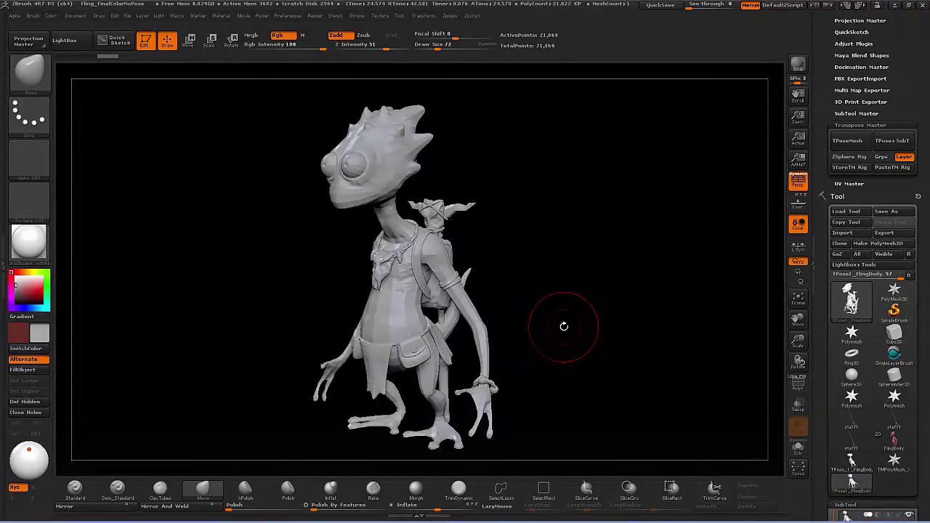
click(799, 386)
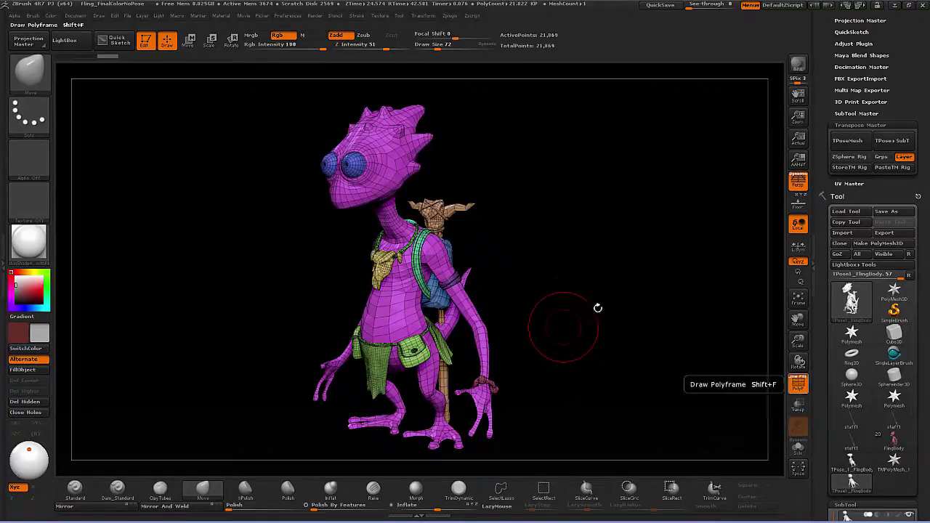
drag(606, 315, 583, 345)
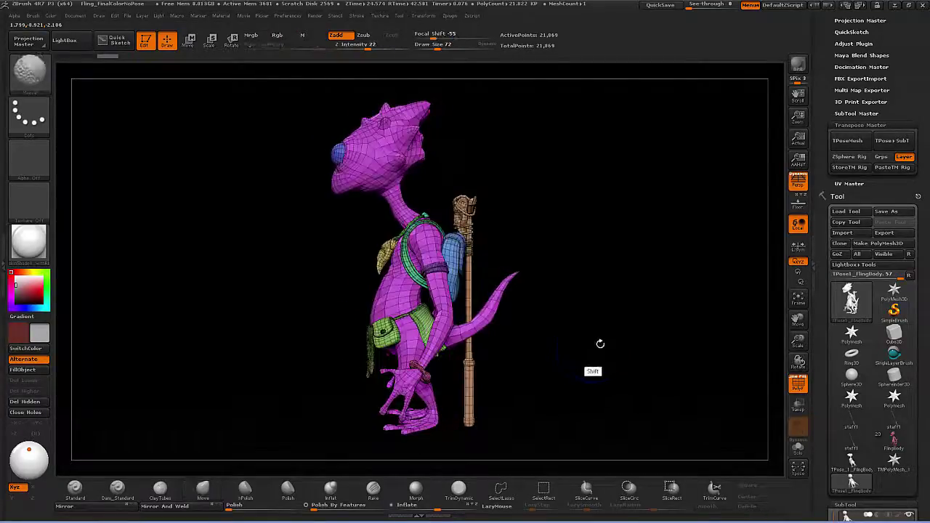
- With the Move Transpose tool, try isolating the skull necklace by masking and leave only the staff unmasked
click(188, 41)
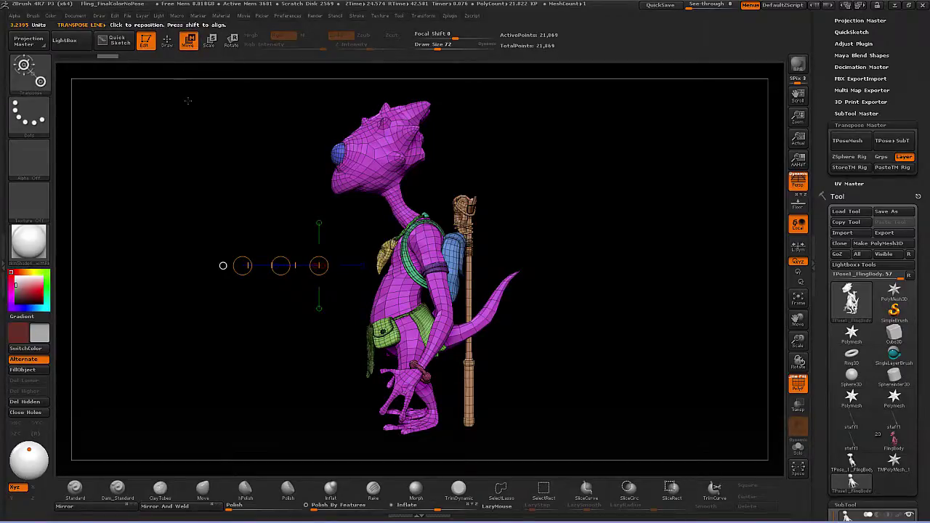
ctrl+drag(469, 377, 506, 386)
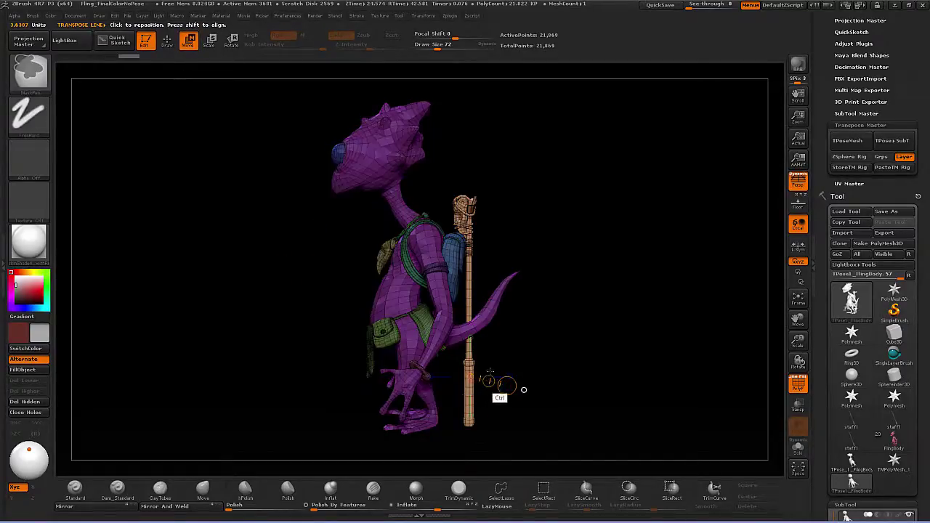
drag(590, 327, 565, 330)
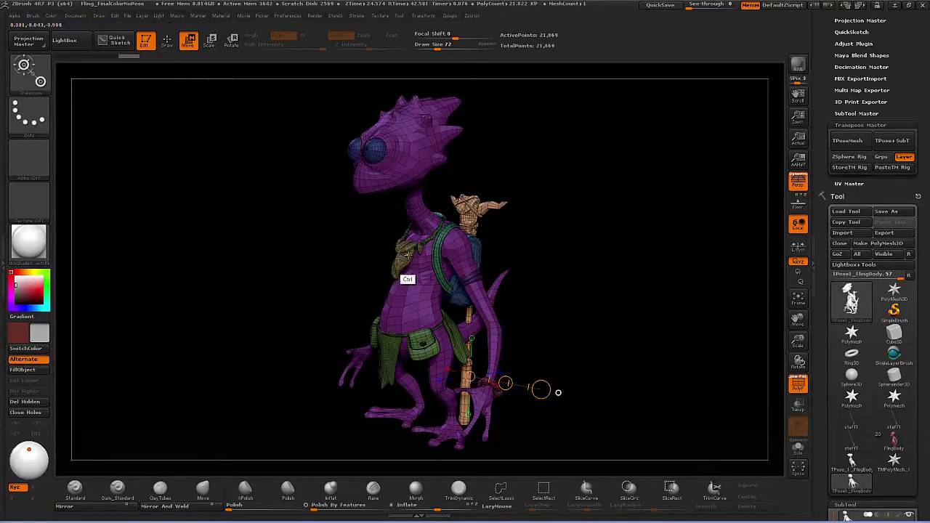
ctrl+drag(405, 254, 421, 270)
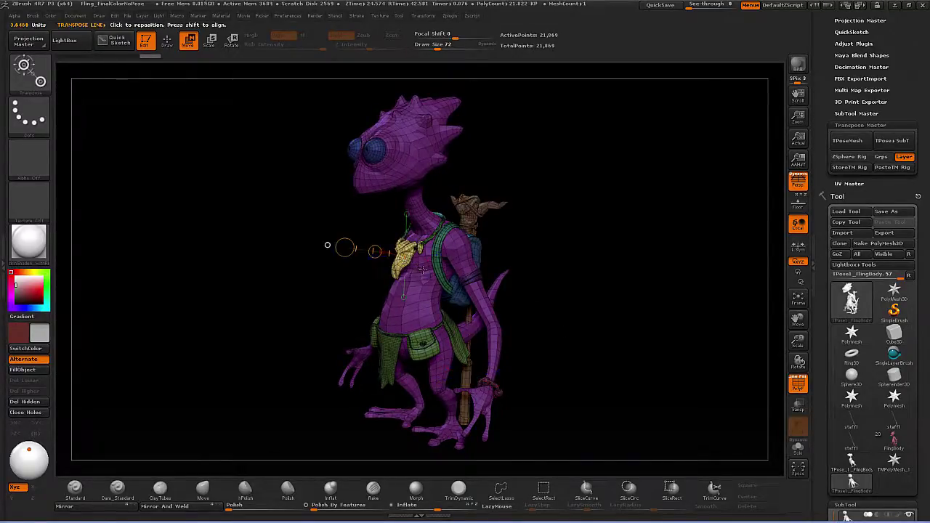
drag(572, 339, 558, 342)
ctrl+click(493, 392)
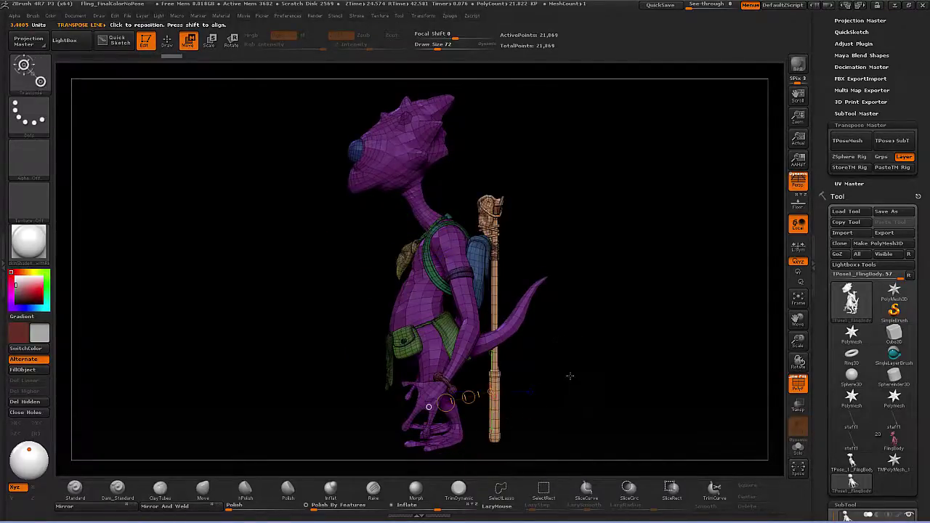
- Move the unmasked staff from behind the creature's back to in front of its body, checking front and side views
drag(495, 413, 495, 412)
drag(318, 410, 324, 406)
shift+drag(405, 411, 596, 385)
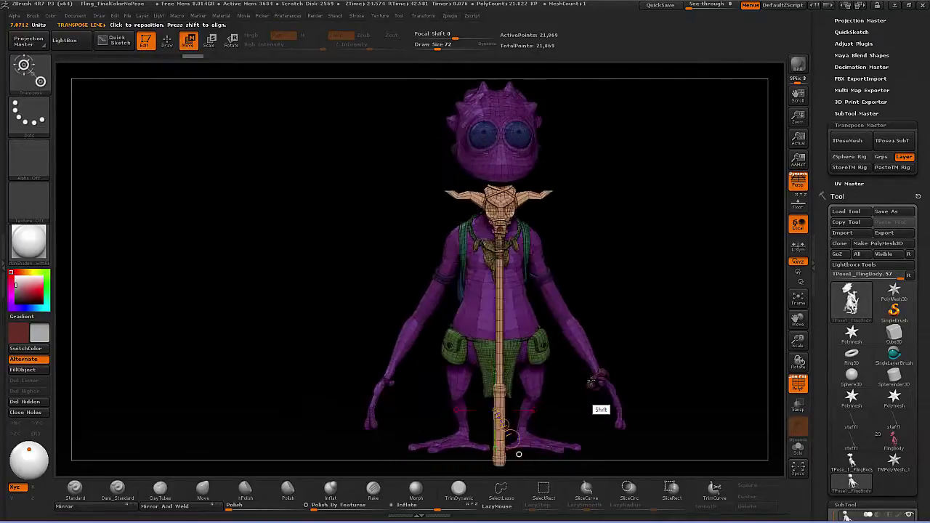
alt+drag(640, 324, 535, 275)
shift+drag(394, 326, 577, 326)
shift+drag(486, 325, 547, 262)
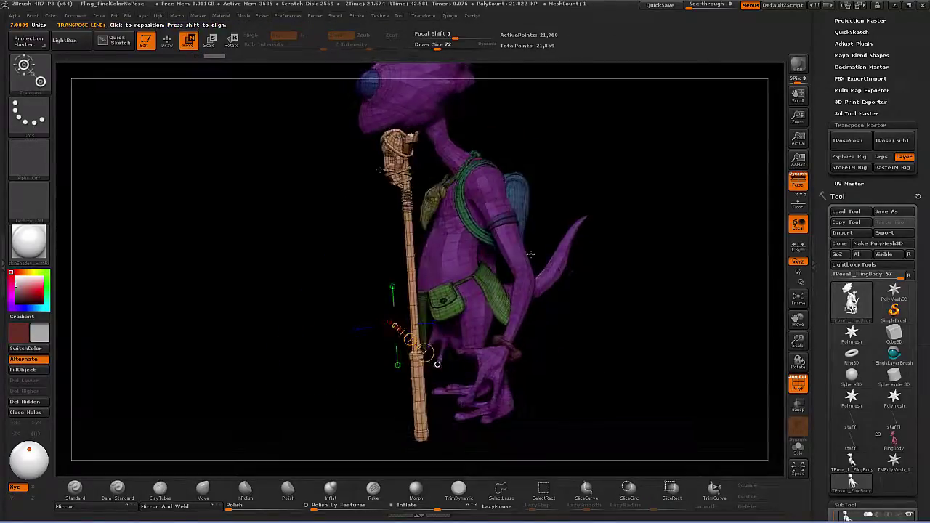
- Mask off the creature's body except its left arm below the armband, inverting the mask, and select the Move brush
shift+drag(561, 170, 605, 187)
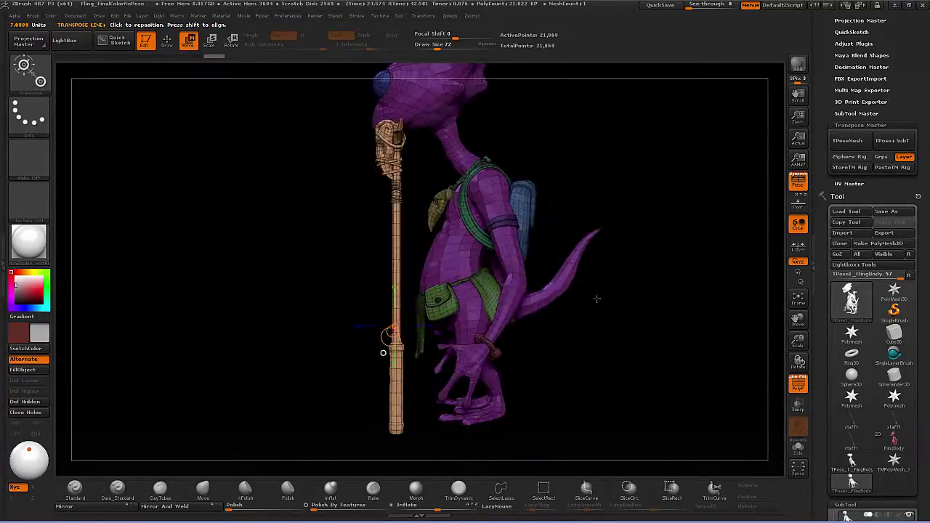
alt+drag(596, 349, 571, 357)
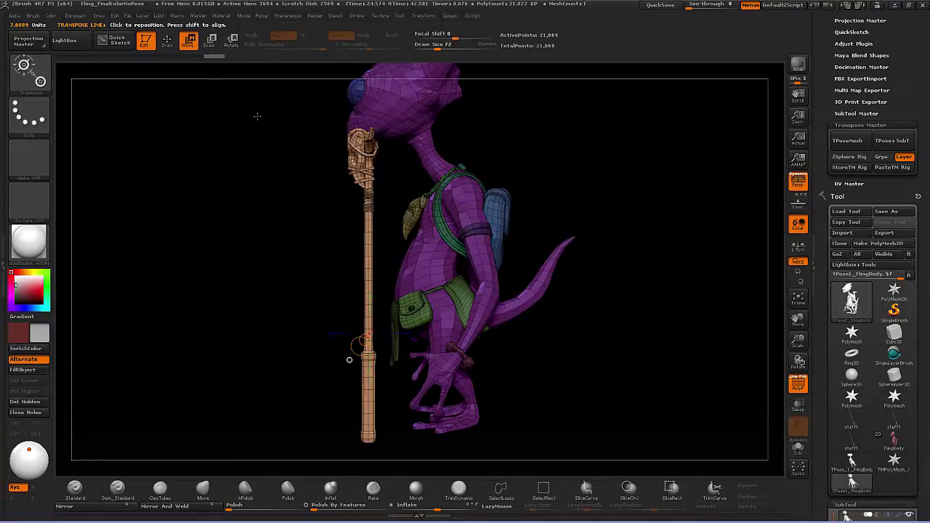
drag(562, 338, 501, 281)
drag(567, 318, 566, 319)
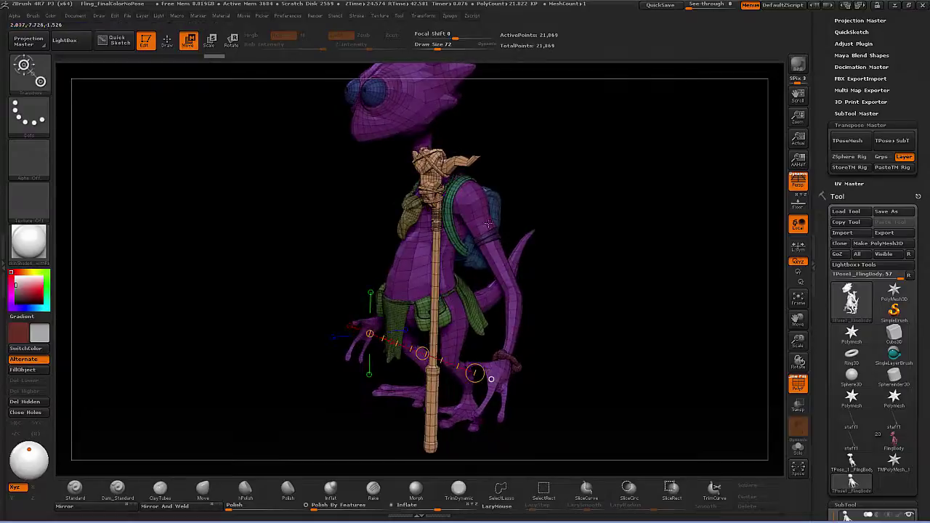
ctrl+drag(484, 225, 464, 195)
mouse_move(579, 288)
mouse_down()
mouse_move(598, 299)
mouse_move(604, 277)
mouse_up()
click(173, 44)
ctrl+click(604, 295)
key(b)
key(m)
key(v)
drag(553, 221, 554, 279)
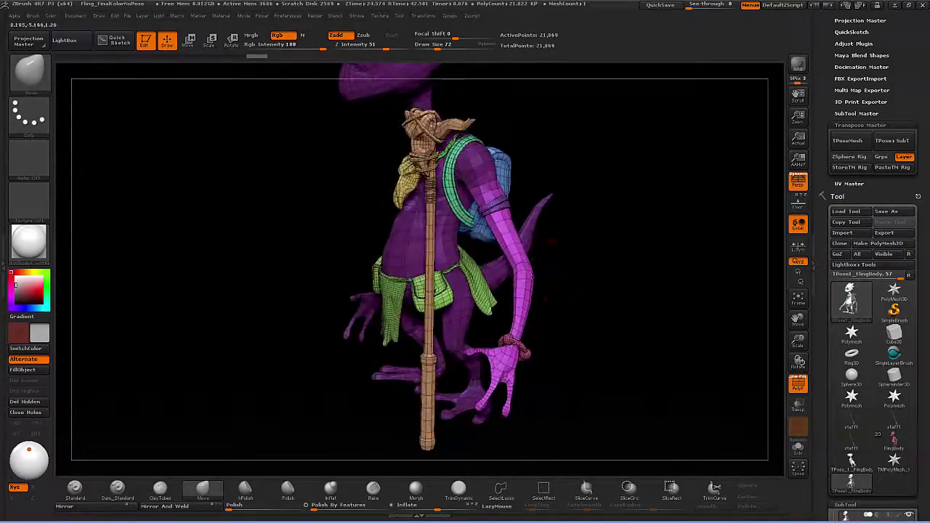
- Try setting up a Rotate Transpose line from the left shoulder to the wrist of the unmasked arm
click(232, 41)
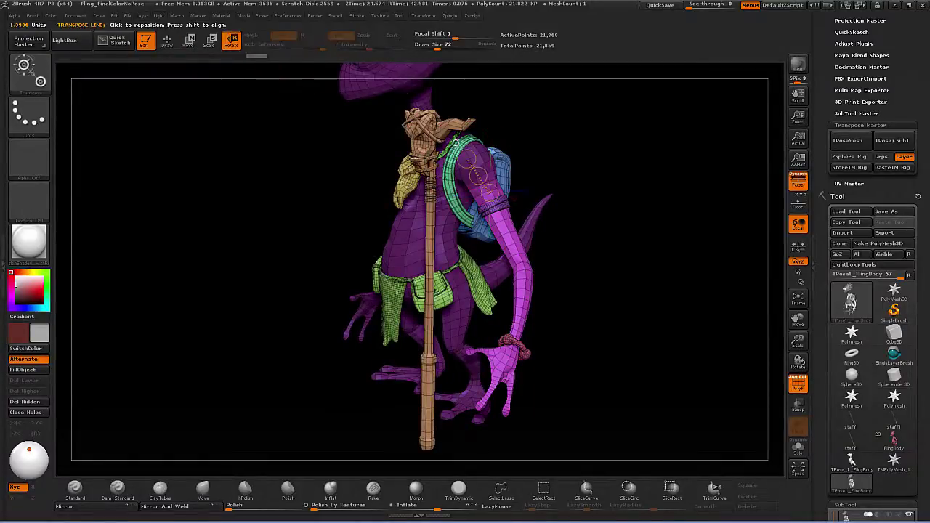
drag(480, 161, 487, 169)
drag(523, 342, 514, 368)
mouse_move(576, 278)
mouse_down()
mouse_move(596, 285)
mouse_move(574, 282)
mouse_up()
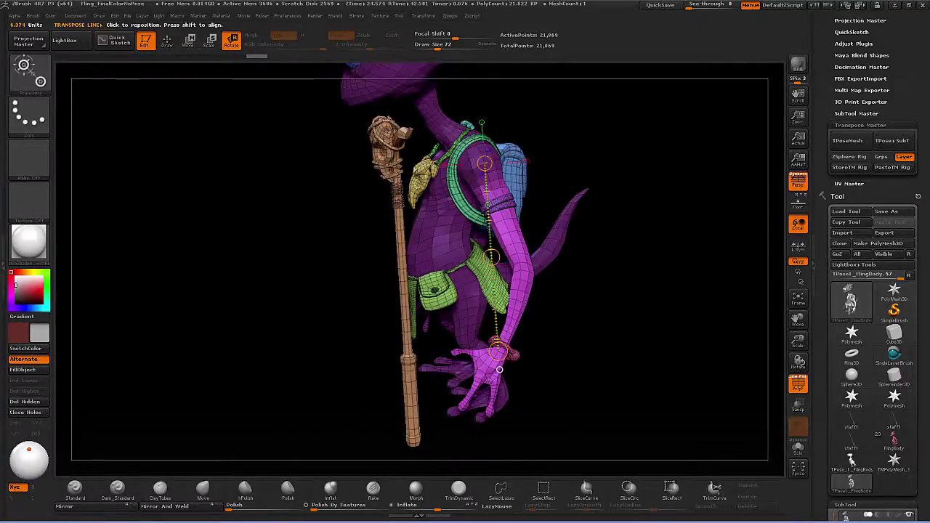
mouse_move(585, 307)
alt+mouse_down()
mouse_move(571, 322)
mouse_move(562, 301)
alt+mouse_up()
click(167, 40)
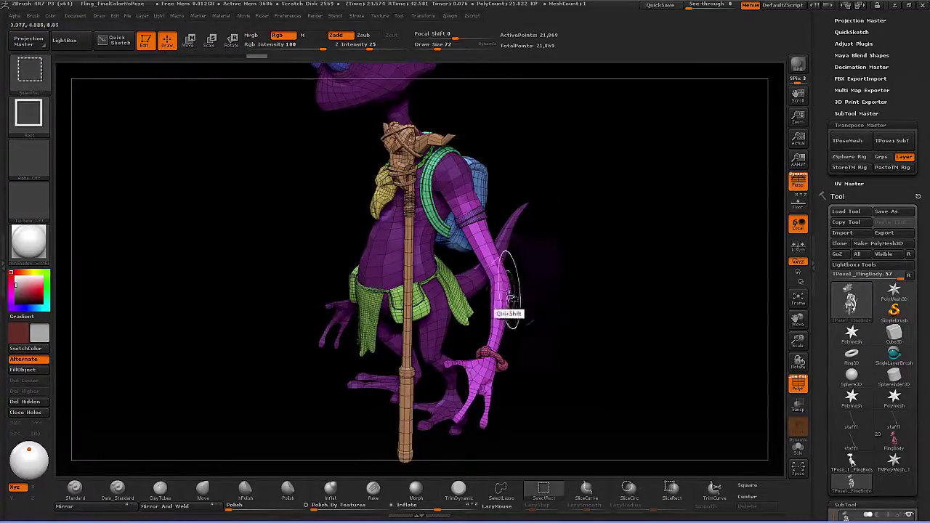
- Isolate the creature's body mesh and erase the mask from the left upper arm and shoulder
ctrl+shift+click(503, 317)
drag(561, 309, 577, 287)
key(ctrl+alt)
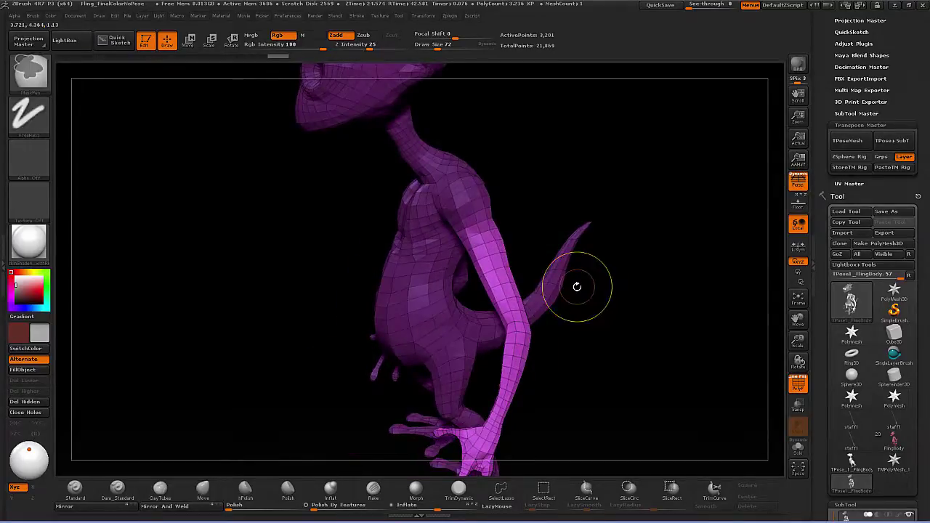
ctrl+alt+drag(475, 213, 479, 212)
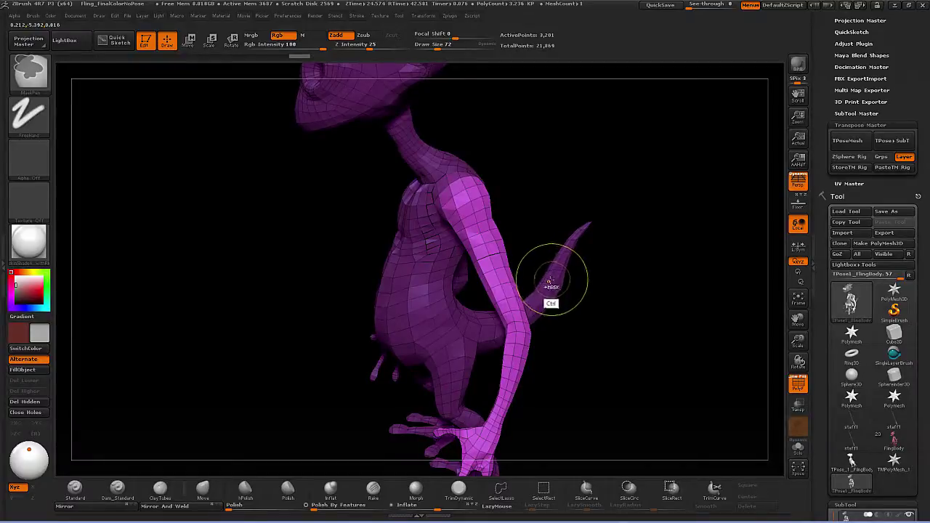
key(ctrl+z)
key(ctrl+alt)
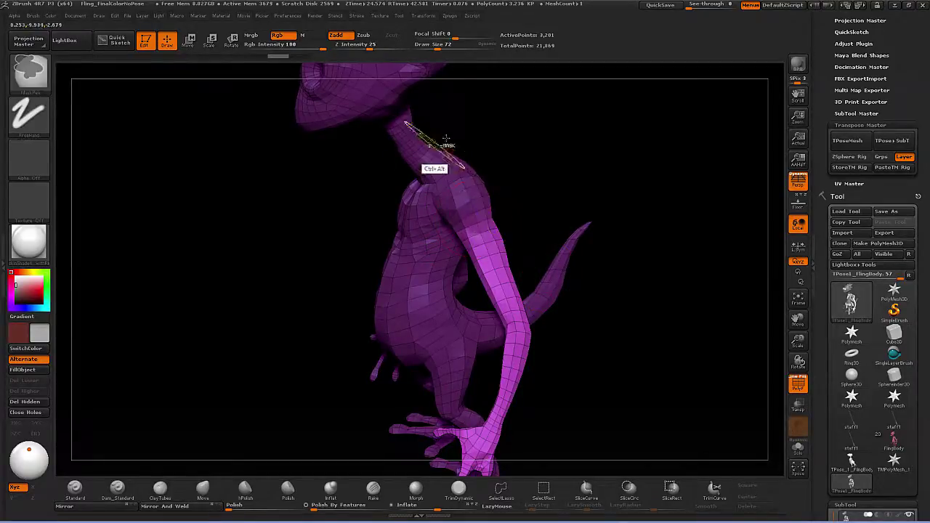
ctrl+alt+click(353, 45)
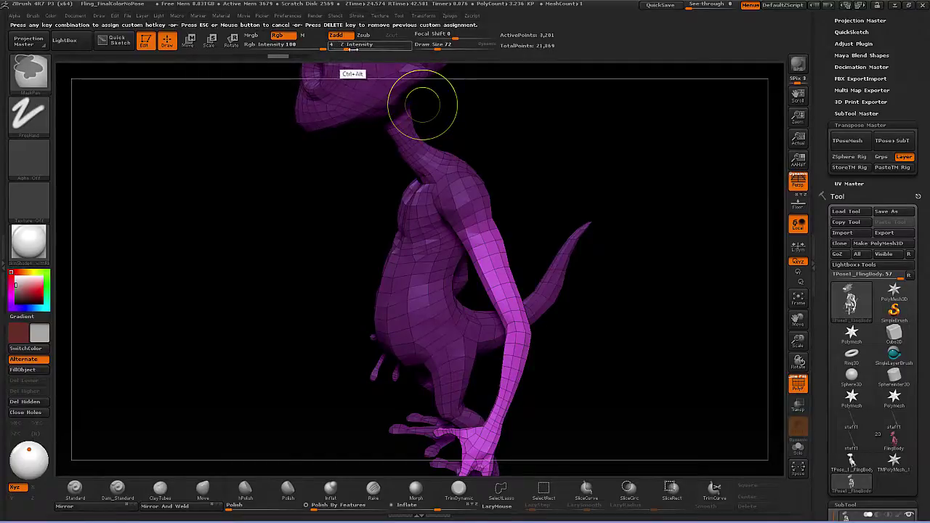
key(Escape)
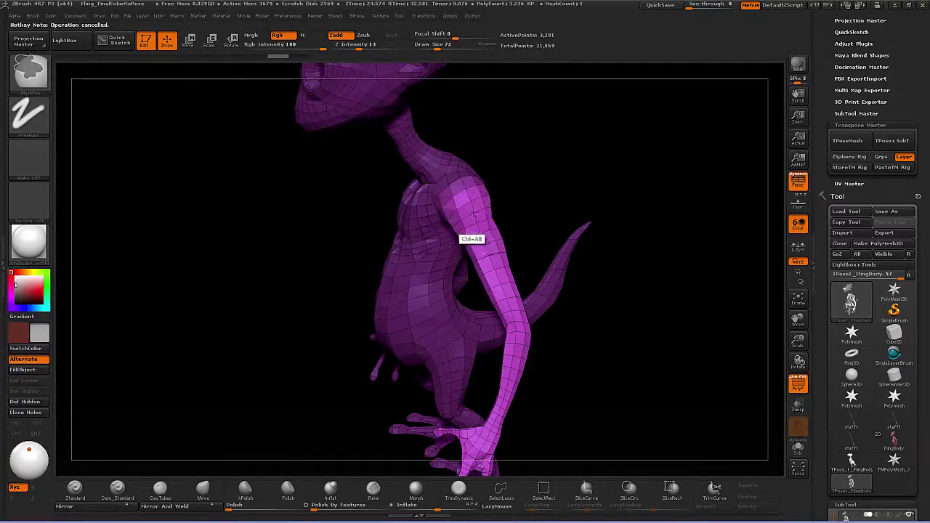
- Blur the mask edge around the left shoulder, check it from front and back, and show the whole mesh again
drag(502, 203, 581, 197)
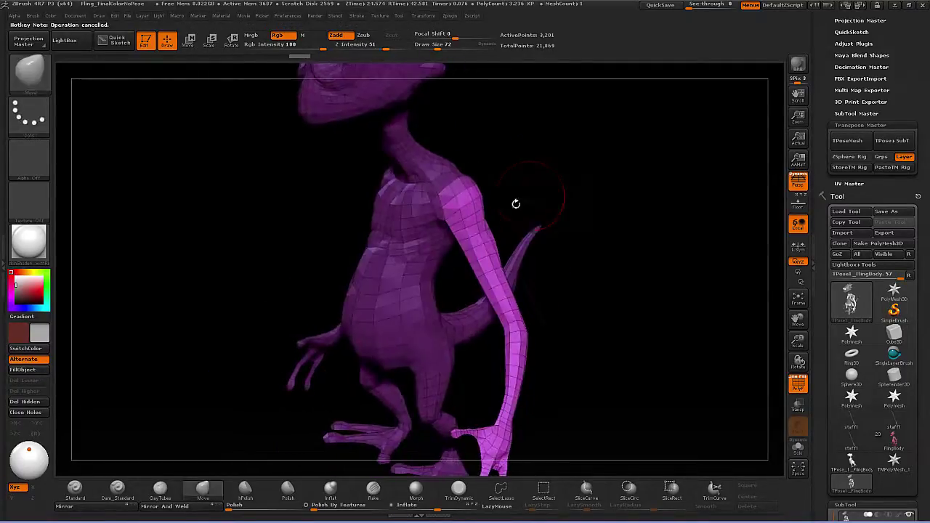
ctrl+click(436, 242)
mouse_move(559, 258)
mouse_down()
mouse_move(572, 261)
mouse_move(415, 251)
mouse_up()
key(ctrl)
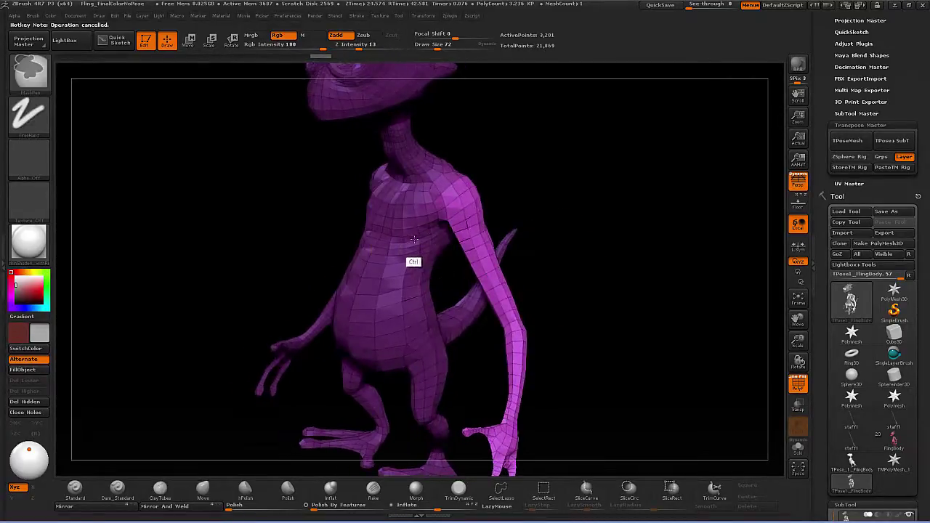
drag(581, 193, 472, 239)
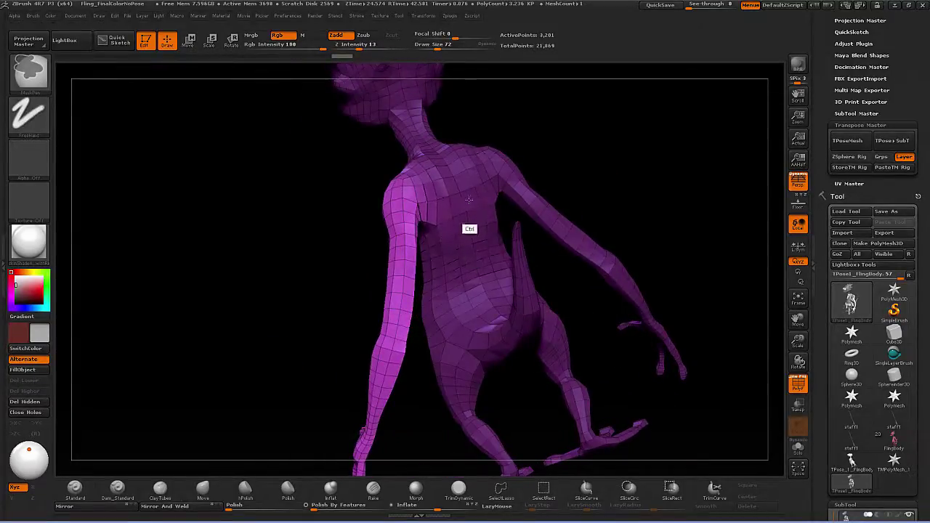
drag(535, 163, 621, 153)
mouse_move(640, 196)
mouse_down()
mouse_move(653, 246)
mouse_move(608, 282)
mouse_move(625, 269)
mouse_up()
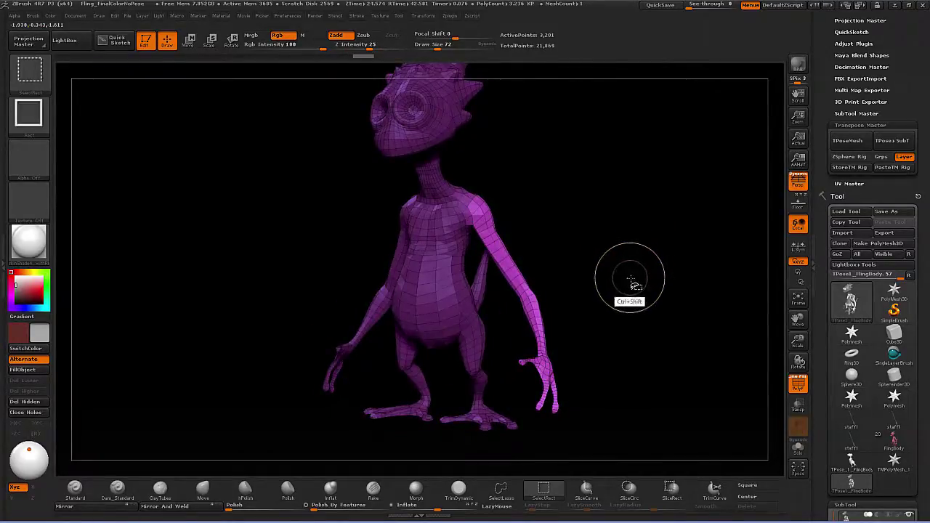
ctrl+shift+click(644, 298)
- Isolate the green backpack straps, mask them completely, and restore the visibility of the full mesh
drag(649, 319, 624, 287)
drag(618, 256, 553, 260)
drag(591, 291, 574, 291)
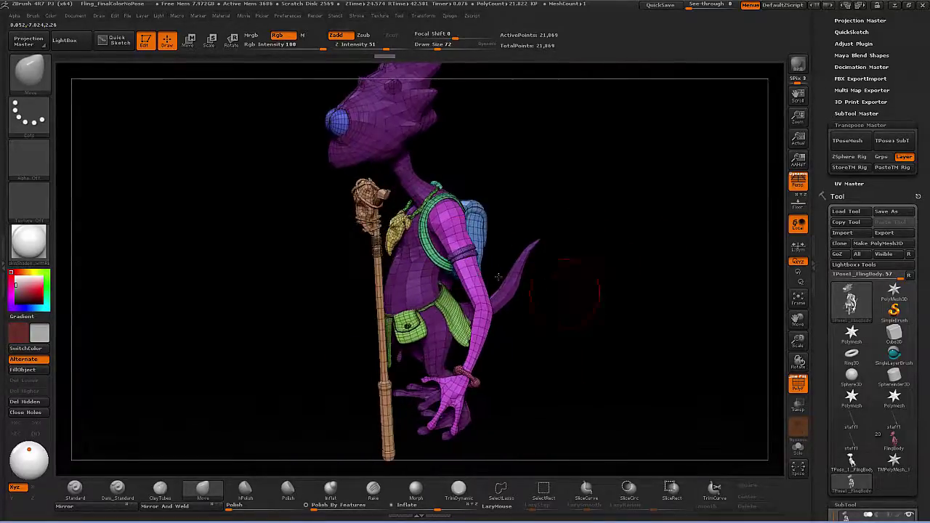
key(ctrl+shift)
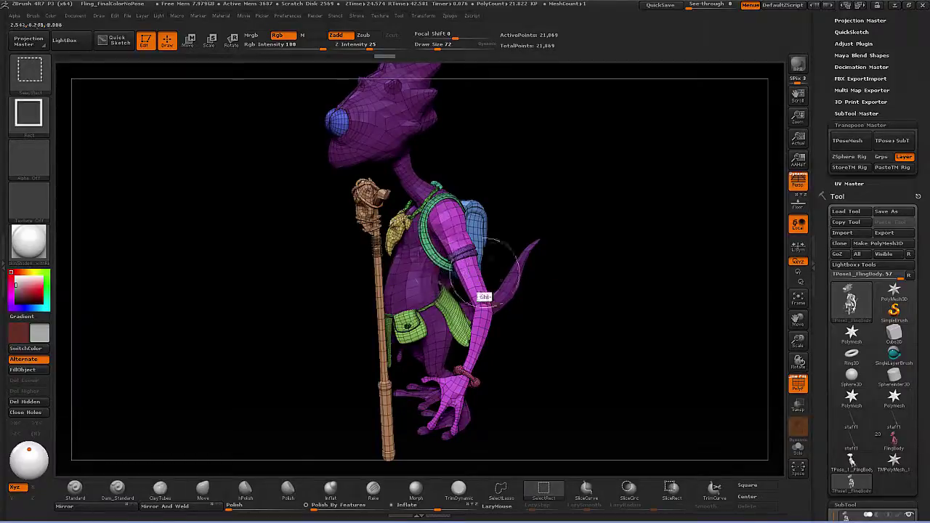
ctrl+shift+click(438, 259)
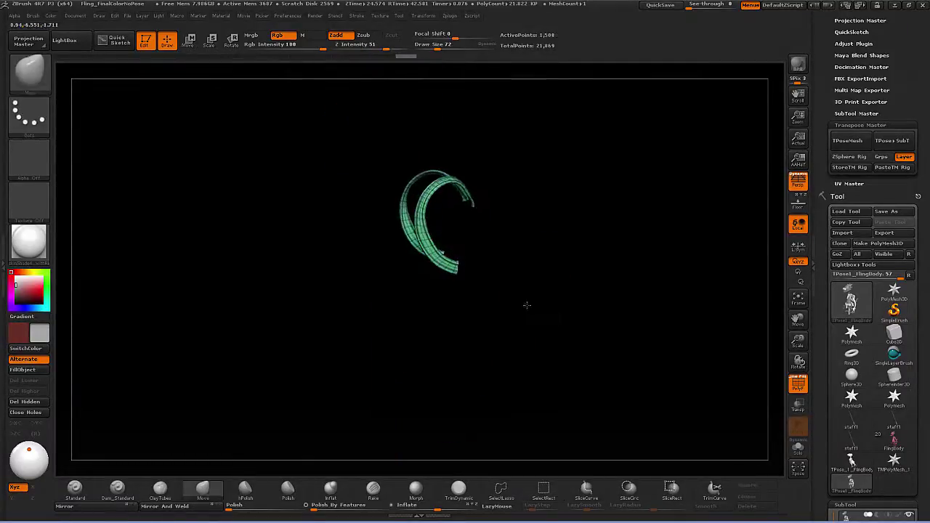
key(ctrl)
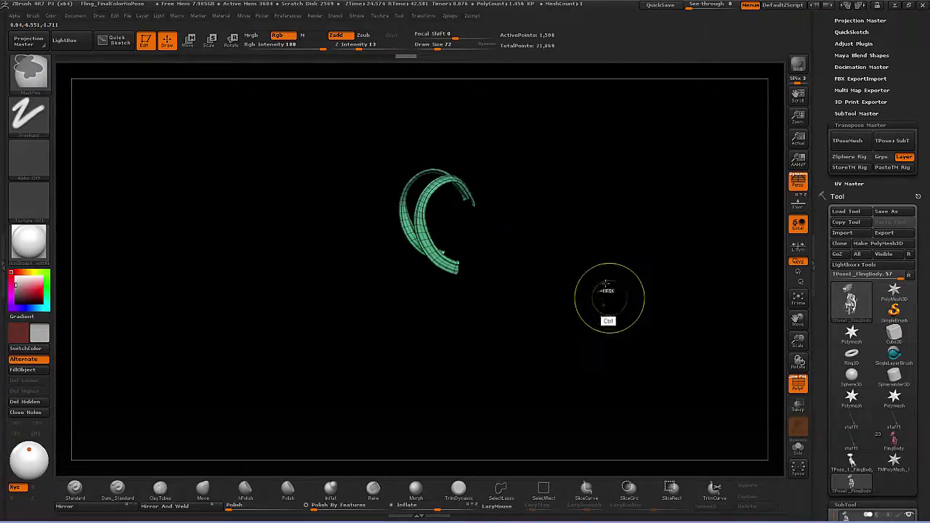
ctrl+click(612, 291)
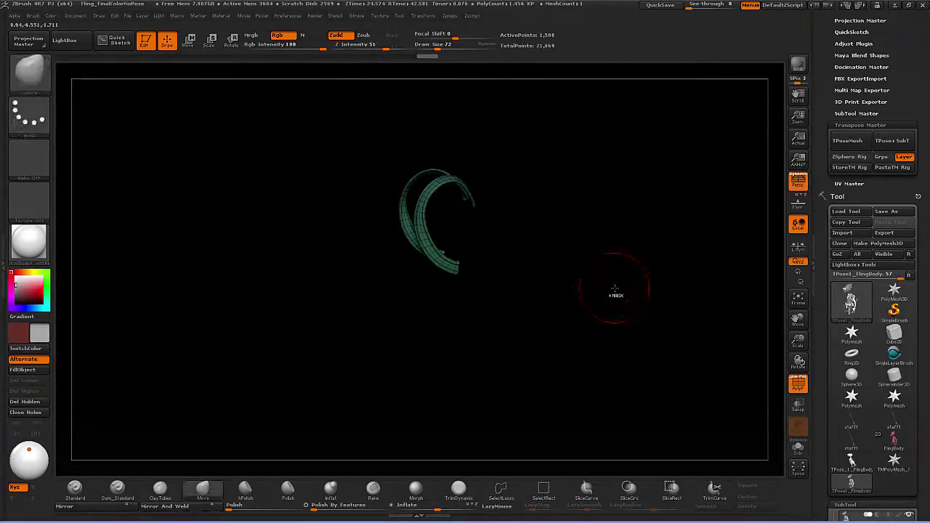
key(ctrl+shift)
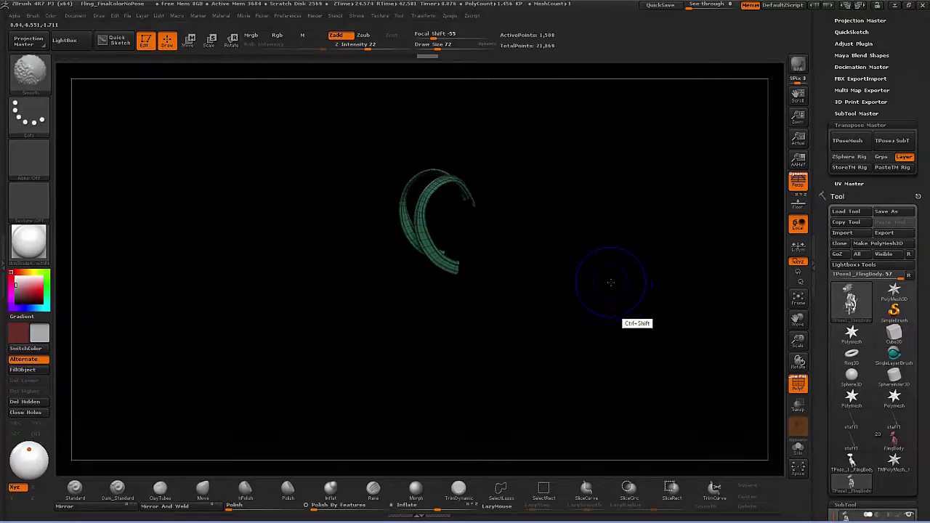
ctrl+shift+click(609, 283)
- Isolate the blue backpack, mask it completely, and bring the rest of the mesh back into view
mouse_move(644, 312)
mouse_down()
mouse_move(615, 349)
mouse_move(586, 332)
mouse_up()
drag(623, 301, 511, 240)
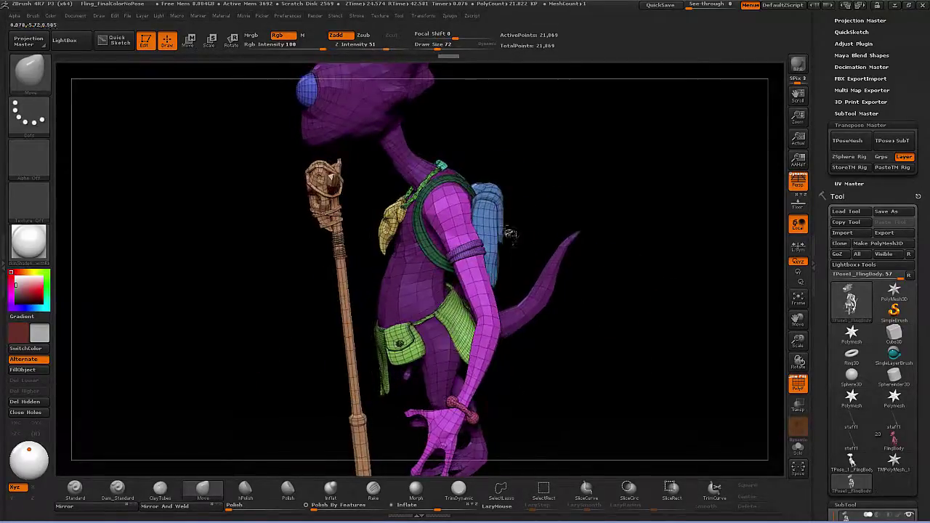
ctrl+shift+click(501, 236)
key(ctrl)
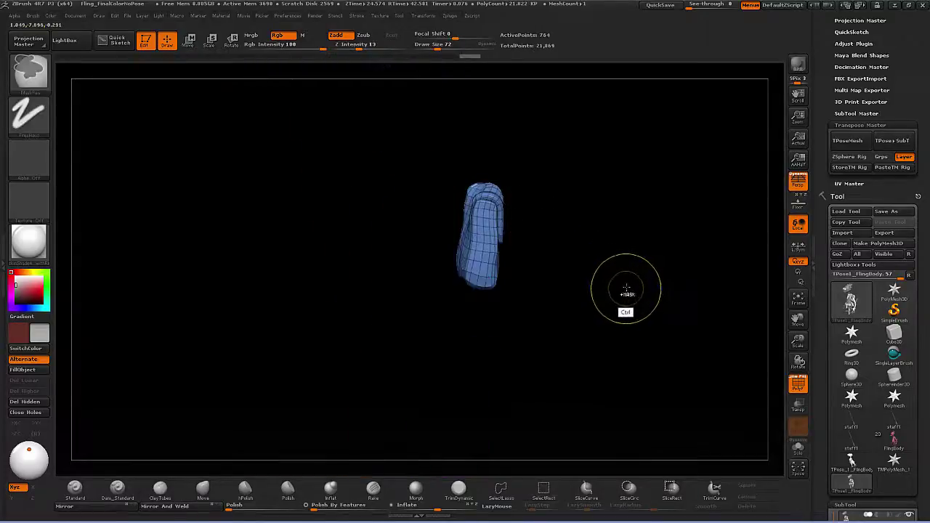
key(ctrl+shift)
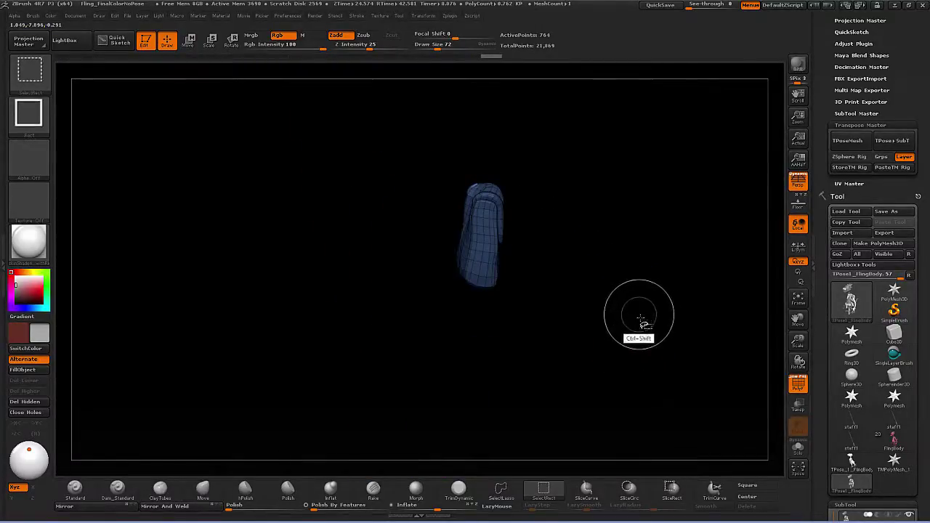
ctrl+shift+click(644, 320)
- Mask the skull necklace, belt pouches and loincloth with rectangular mask selections from the front and side views
mouse_move(655, 334)
mouse_down()
mouse_move(622, 352)
mouse_move(650, 354)
mouse_move(658, 342)
mouse_move(617, 337)
mouse_move(639, 337)
mouse_move(664, 290)
mouse_move(617, 296)
mouse_move(630, 294)
mouse_up()
drag(578, 241, 622, 312)
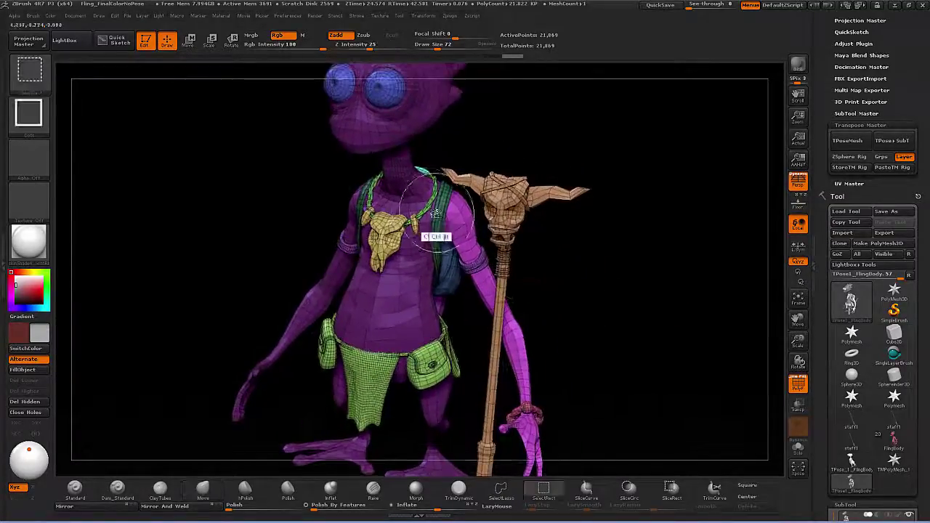
ctrl+shift+click(425, 213)
ctrl+shift+click(600, 274)
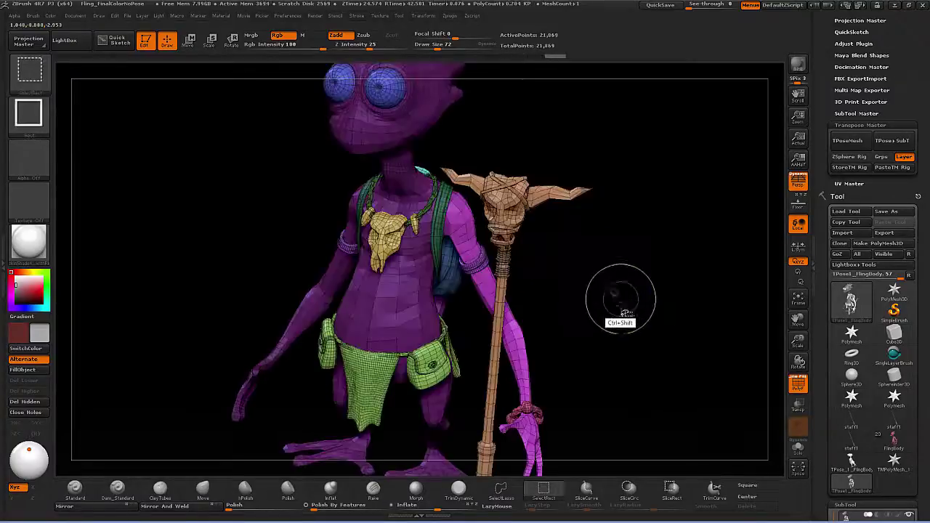
mouse_move(610, 355)
mouse_down()
mouse_move(641, 356)
mouse_move(616, 341)
mouse_up()
ctrl+drag(238, 158, 416, 434)
ctrl+drag(310, 162, 417, 266)
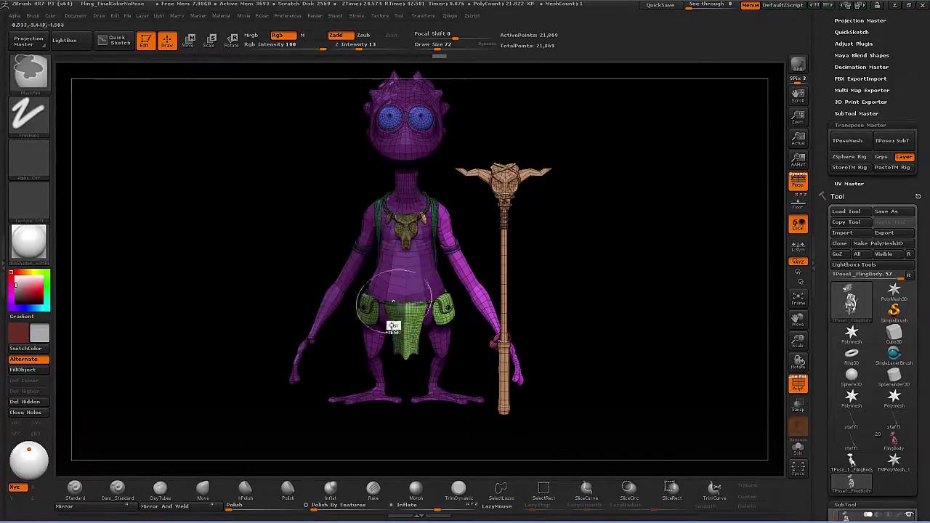
ctrl+drag(346, 426, 456, 289)
mouse_move(602, 254)
mouse_down()
mouse_move(556, 284)
mouse_move(561, 274)
mouse_up()
ctrl+drag(391, 186, 444, 256)
ctrl+drag(384, 193, 428, 277)
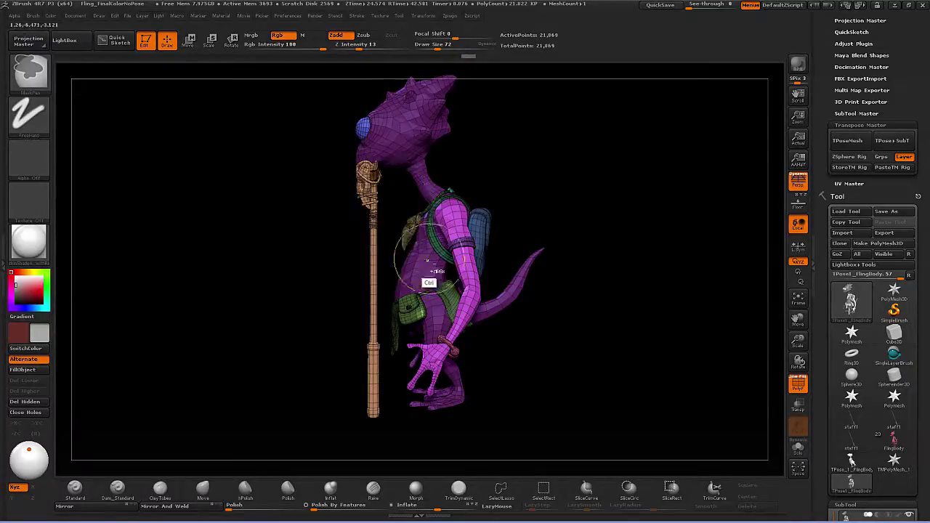
- Isolate the staff, mask it completely, and show all parts of the mesh again
ctrl+shift+click(378, 314)
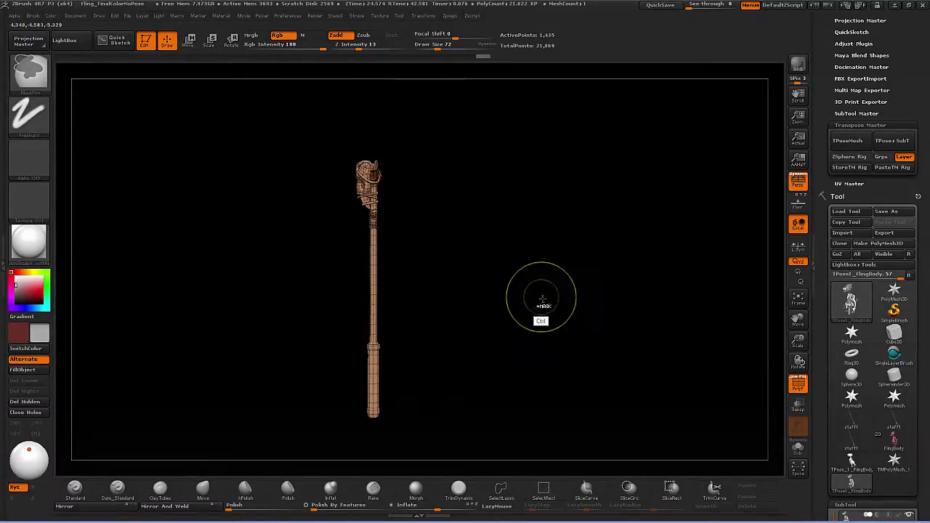
ctrl+click(577, 313)
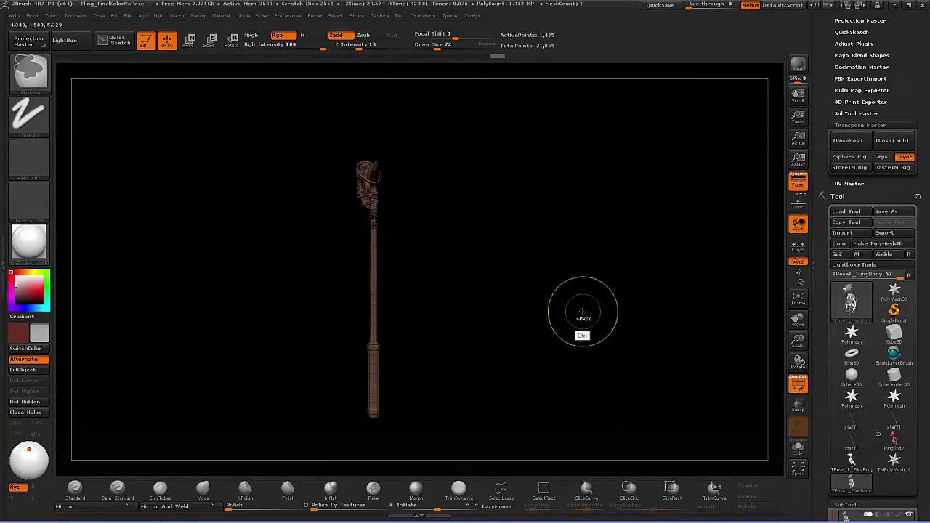
key(shift)
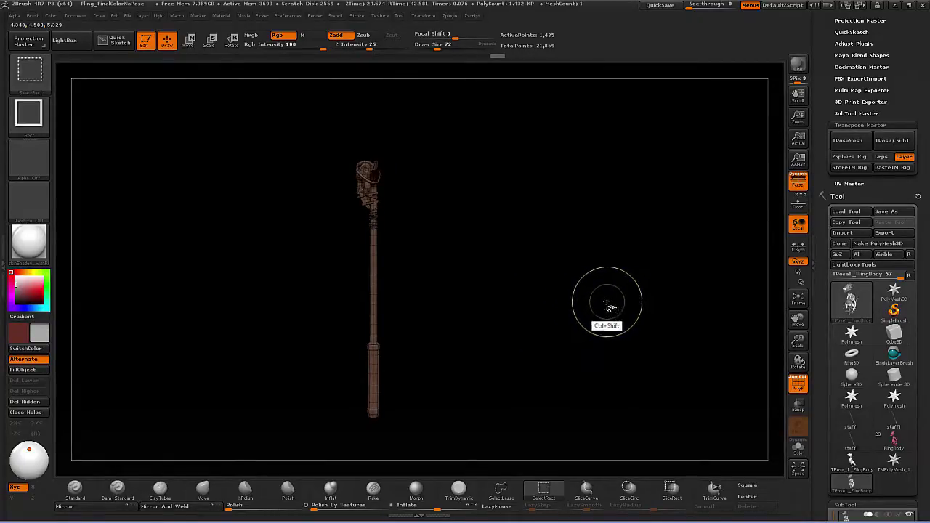
ctrl+shift+click(617, 320)
- Mask the creature's eyes and head with rectangular mask selections from the side view
drag(572, 359, 580, 369)
ctrl+drag(291, 111, 409, 152)
drag(528, 146, 530, 155)
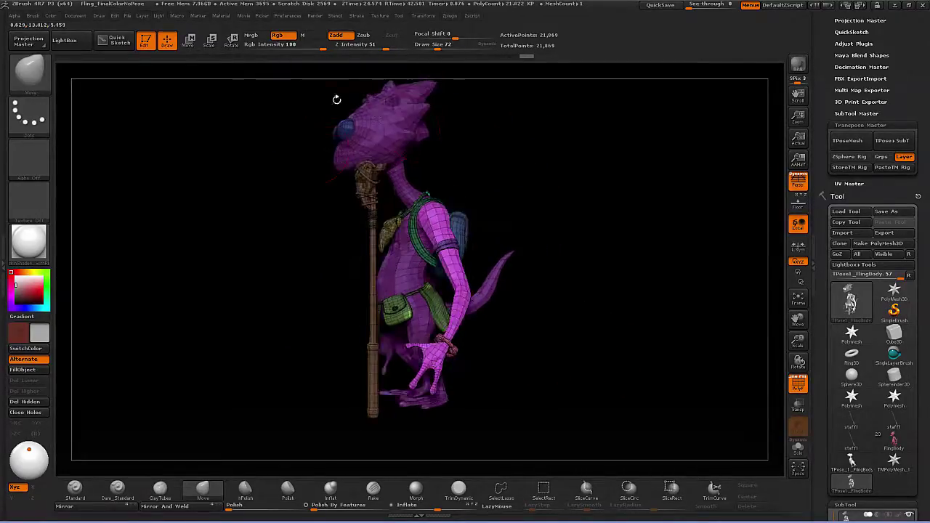
mouse_move(282, 195)
ctrl+mouse_down()
mouse_move(453, 117)
mouse_move(455, 126)
mouse_move(376, 92)
mouse_move(324, 162)
mouse_move(378, 98)
ctrl+mouse_up()
ctrl+drag(253, 344, 289, 304)
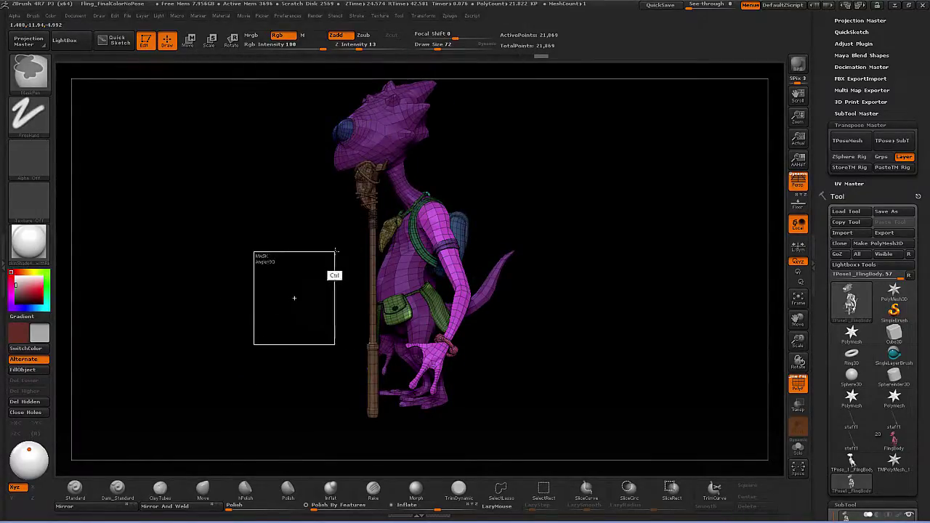
mouse_move(325, 279)
ctrl+mouse_down()
mouse_move(370, 162)
mouse_move(366, 124)
mouse_move(385, 110)
mouse_move(366, 151)
mouse_move(411, 76)
mouse_move(380, 77)
mouse_move(459, 93)
mouse_move(479, 78)
mouse_move(470, 104)
mouse_move(486, 82)
ctrl+mouse_up()
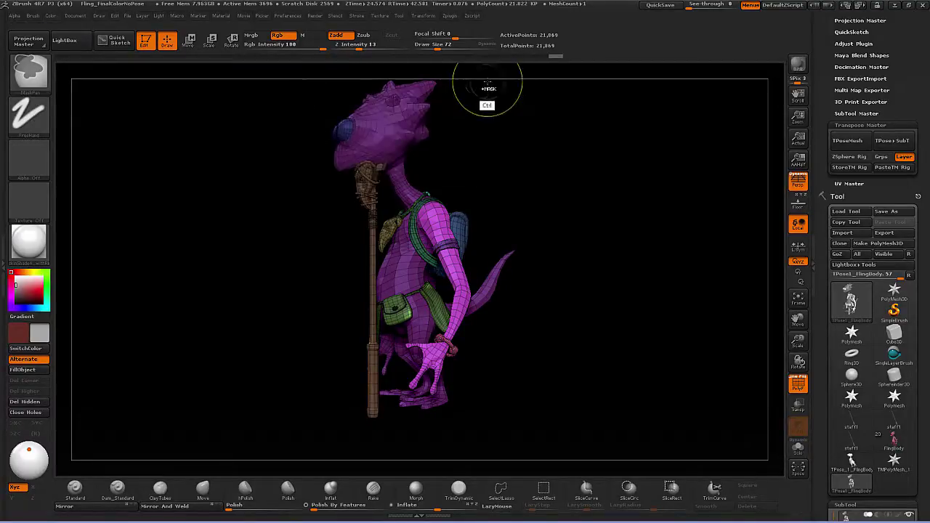
- Mask the remaining unmasked areas around the thigh, hips, hindquarters and upper back, leaving the left arm free
drag(612, 217, 615, 239)
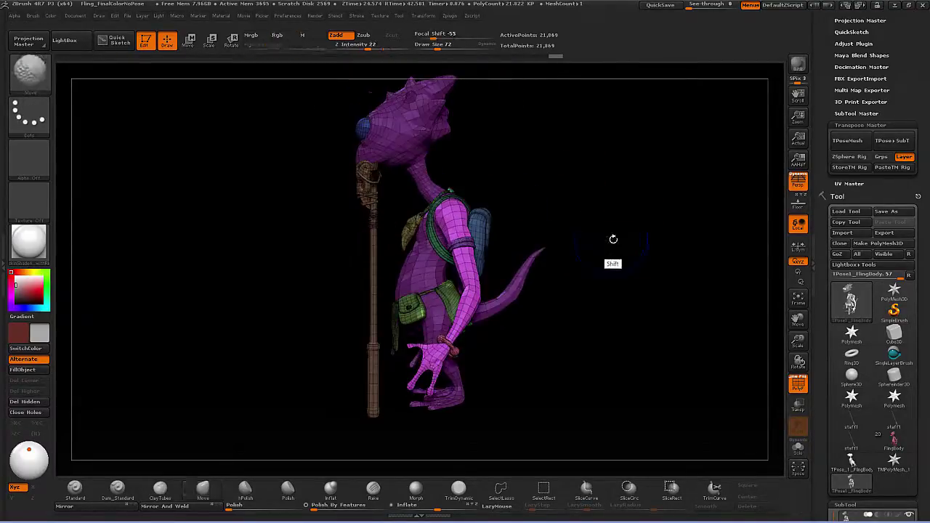
ctrl+drag(327, 263, 431, 326)
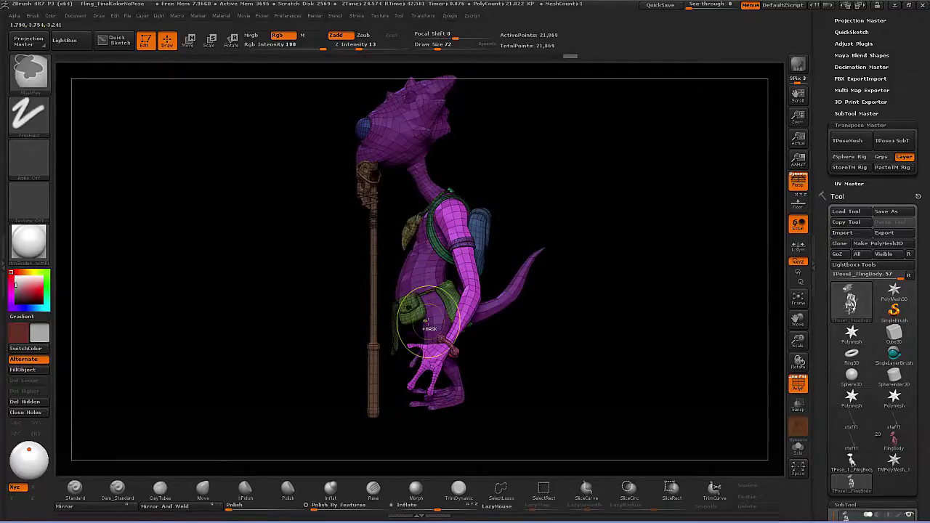
drag(544, 341, 521, 347)
ctrl+drag(425, 396, 552, 276)
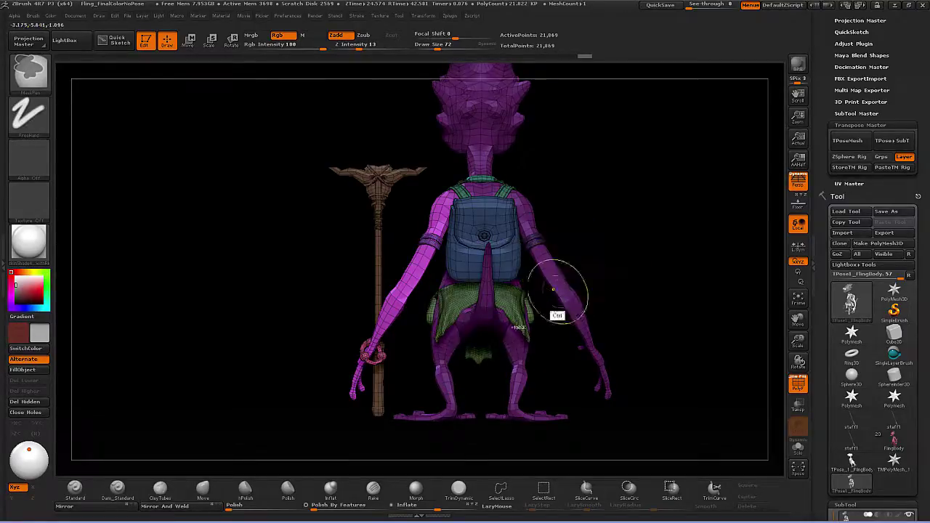
ctrl+drag(428, 367, 539, 285)
mouse_move(589, 250)
mouse_down()
mouse_move(607, 277)
mouse_move(587, 267)
mouse_up()
ctrl+drag(466, 165, 534, 204)
drag(598, 222, 621, 210)
- Try to place a Rotate action line from the shoulder down the left arm in the side view
key(r)
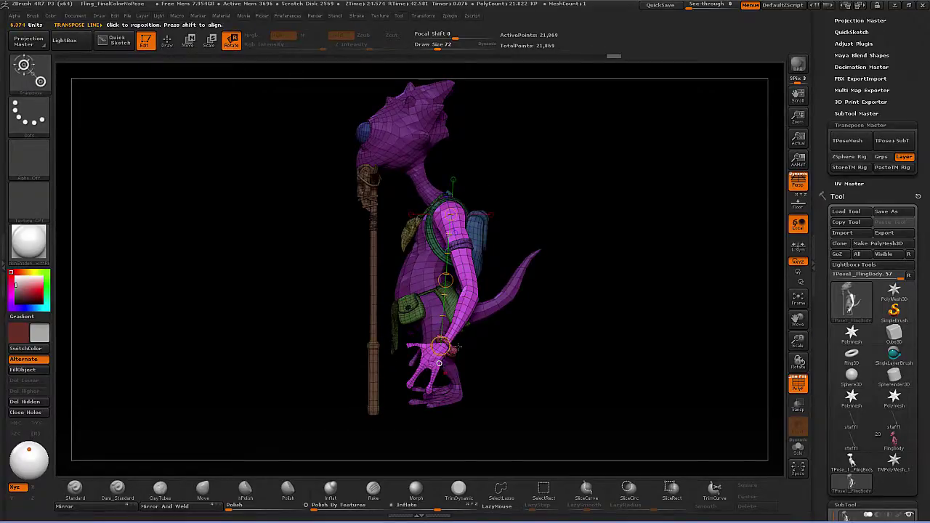
mouse_move(439, 363)
mouse_down()
mouse_move(367, 331)
mouse_move(445, 362)
mouse_move(331, 331)
mouse_move(440, 392)
mouse_move(393, 334)
mouse_move(425, 367)
mouse_move(439, 363)
mouse_up()
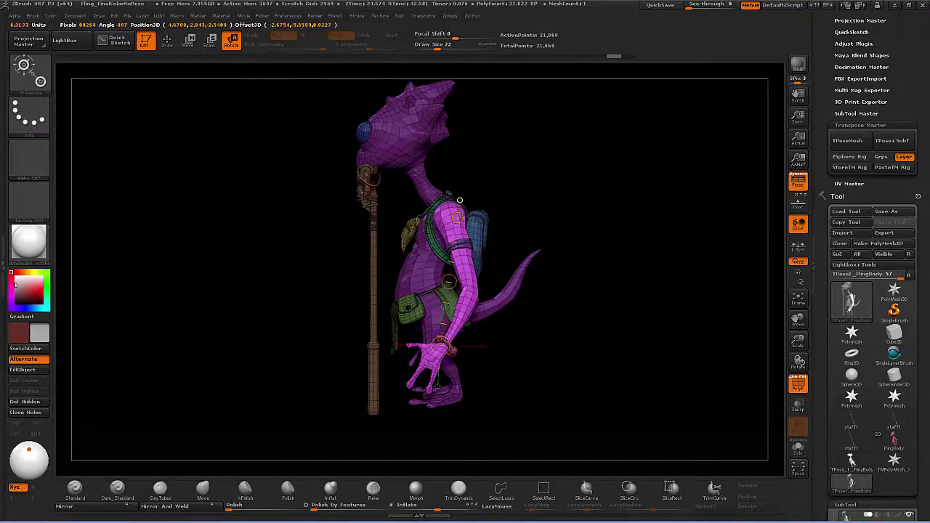
alt+drag(544, 220, 545, 295)
mouse_move(440, 212)
mouse_down()
mouse_move(465, 205)
mouse_move(437, 211)
mouse_move(455, 207)
mouse_up()
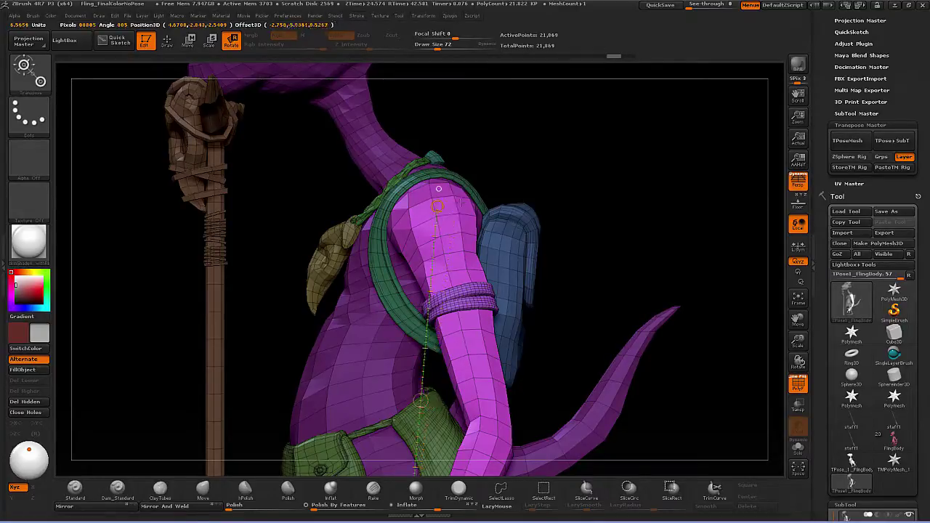
drag(628, 287, 492, 230)
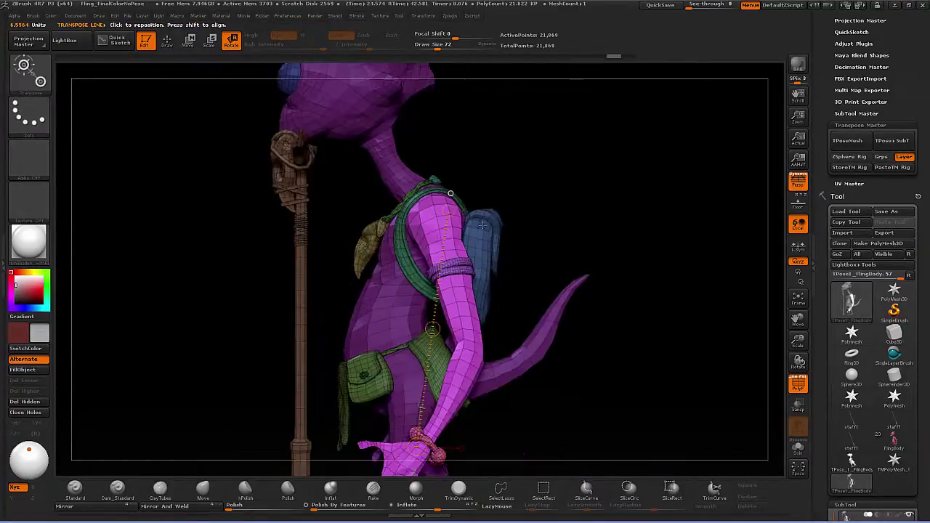
ctrl+drag(403, 148, 502, 201)
drag(445, 207, 435, 361)
mouse_move(553, 408)
alt+mouse_down()
mouse_move(532, 373)
mouse_move(544, 395)
alt+mouse_up()
drag(452, 264, 563, 254)
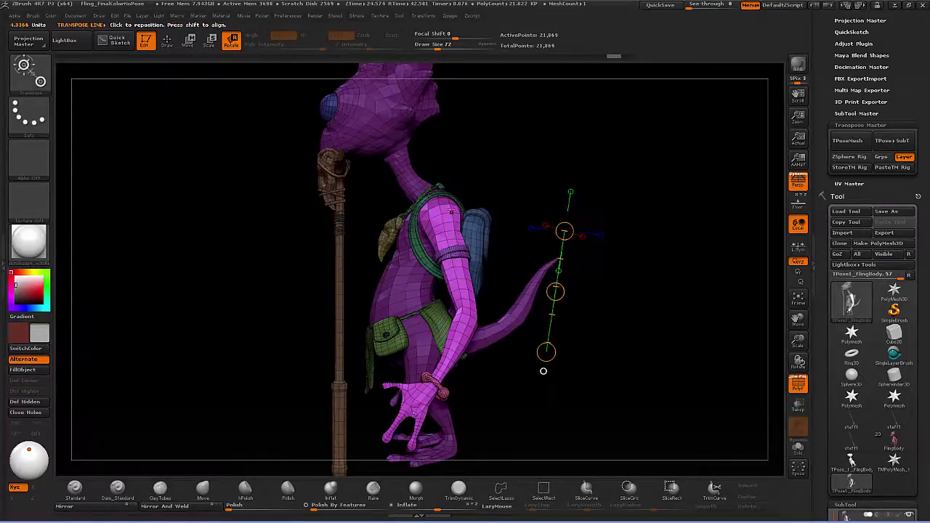
alt+drag(523, 202, 518, 184)
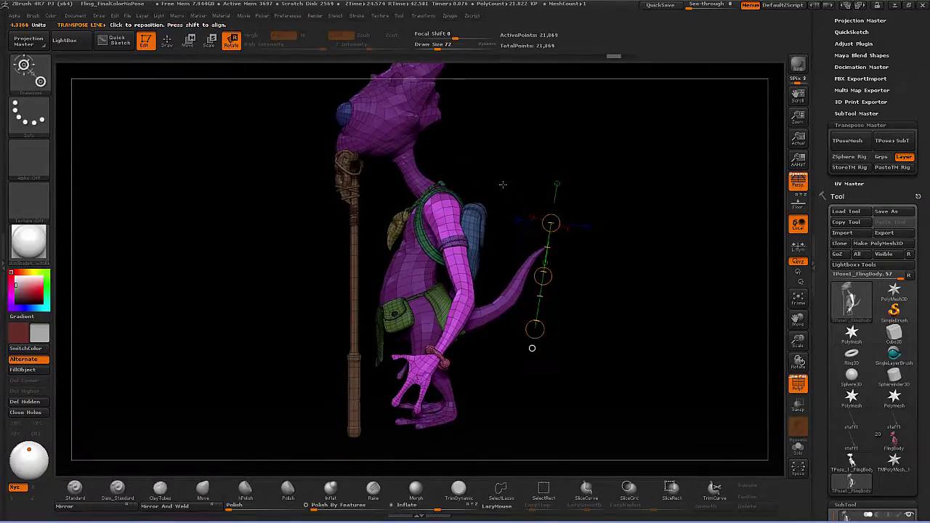
alt+drag(479, 217, 498, 247)
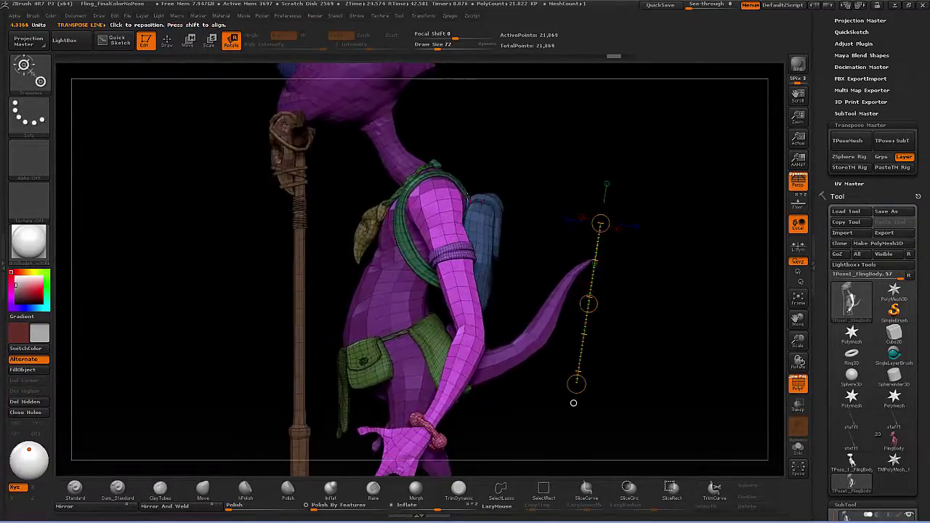
alt+drag(529, 193, 523, 180)
- Align a Rotate action line from the left shoulder to the wrist and swing the whole arm forward toward the staff
drag(451, 218, 421, 424)
drag(519, 385, 560, 415)
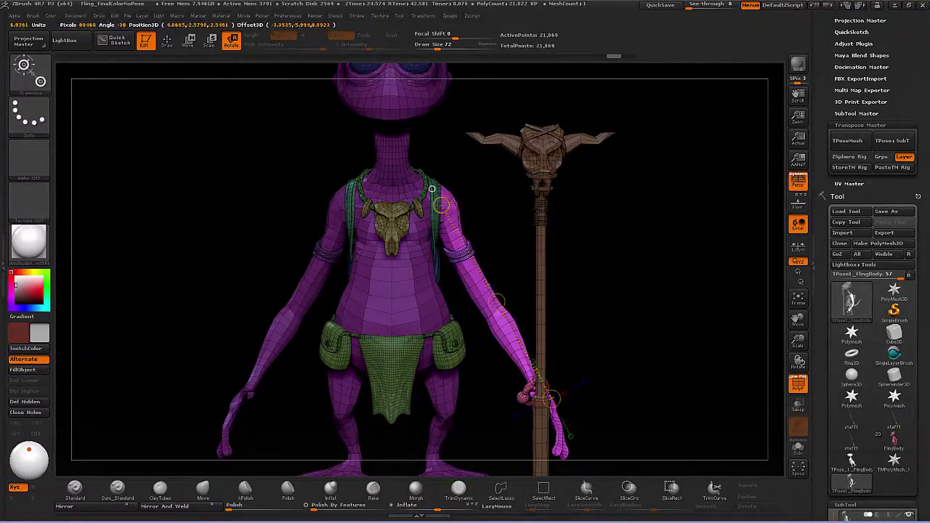
drag(626, 363, 555, 391)
drag(445, 373, 398, 346)
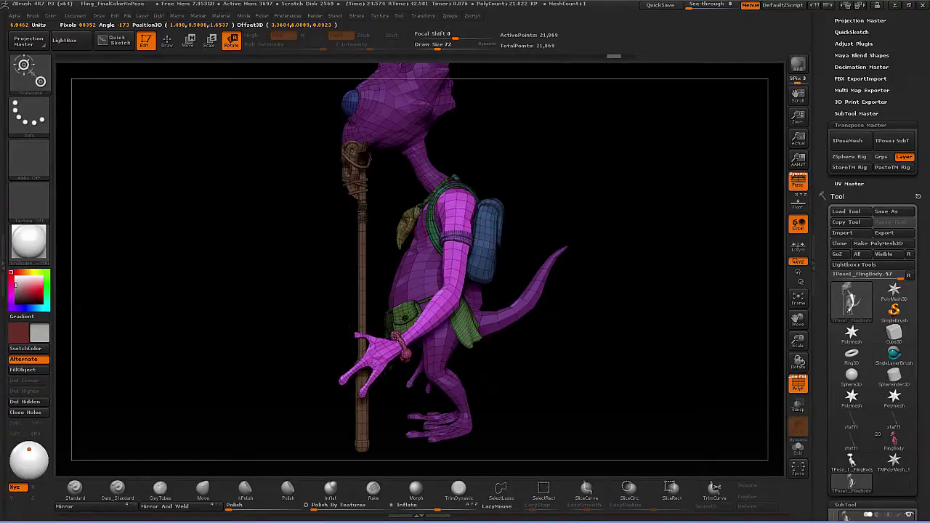
mouse_move(549, 362)
mouse_down()
mouse_move(581, 377)
mouse_move(552, 374)
mouse_up()
drag(450, 392, 554, 391)
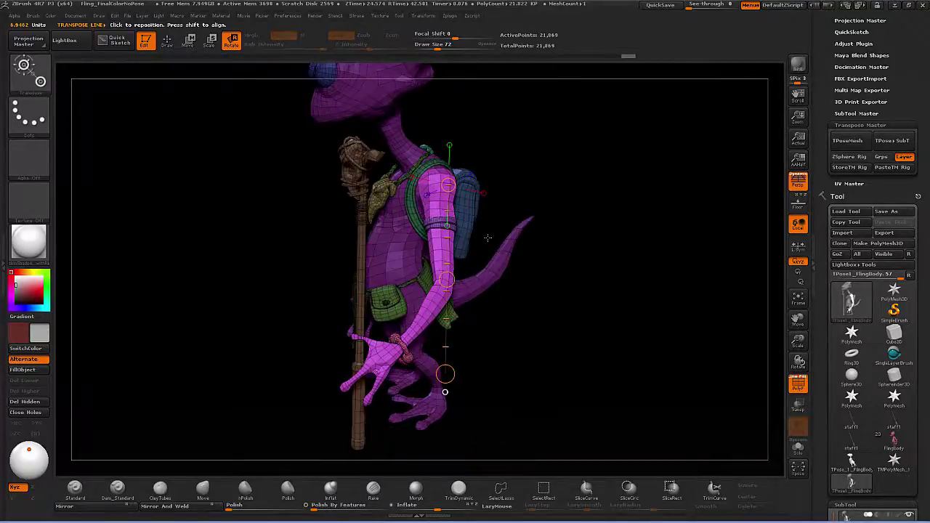
drag(533, 320, 519, 301)
- Mask the upper left arm down to the elbow, refining the edge with a draw size of 42
click(173, 48)
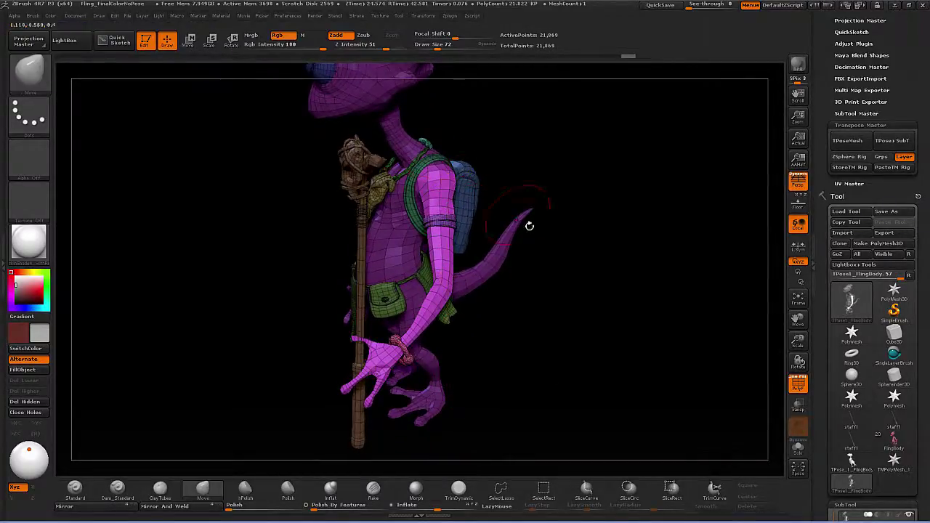
drag(560, 215, 529, 218)
ctrl+drag(443, 213, 439, 168)
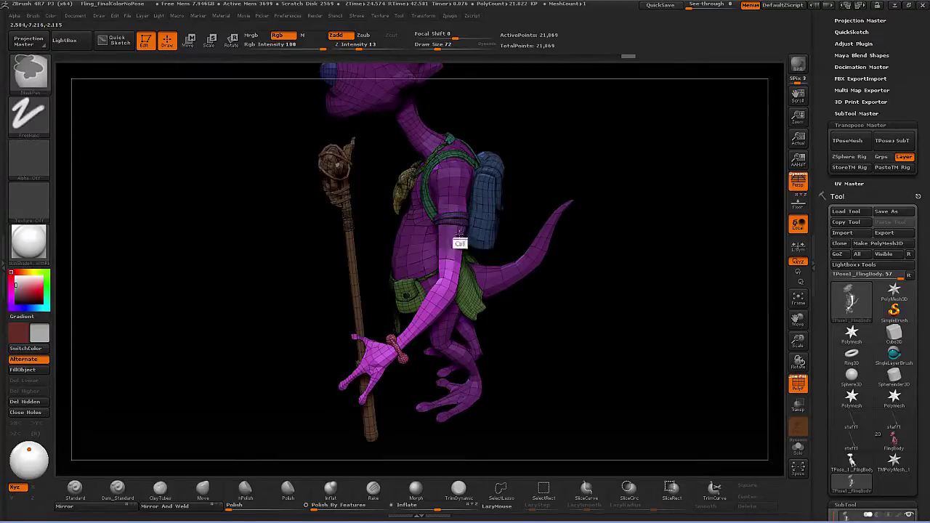
drag(584, 322, 506, 329)
alt+drag(353, 355, 406, 350)
key(s)
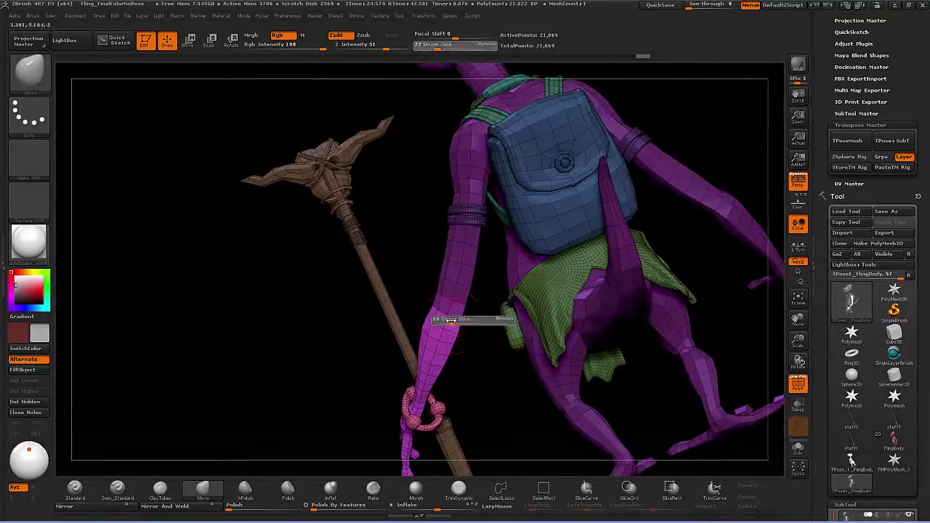
drag(450, 320, 447, 320)
key(ctrl)
key(ctrl)
key(ctrl)
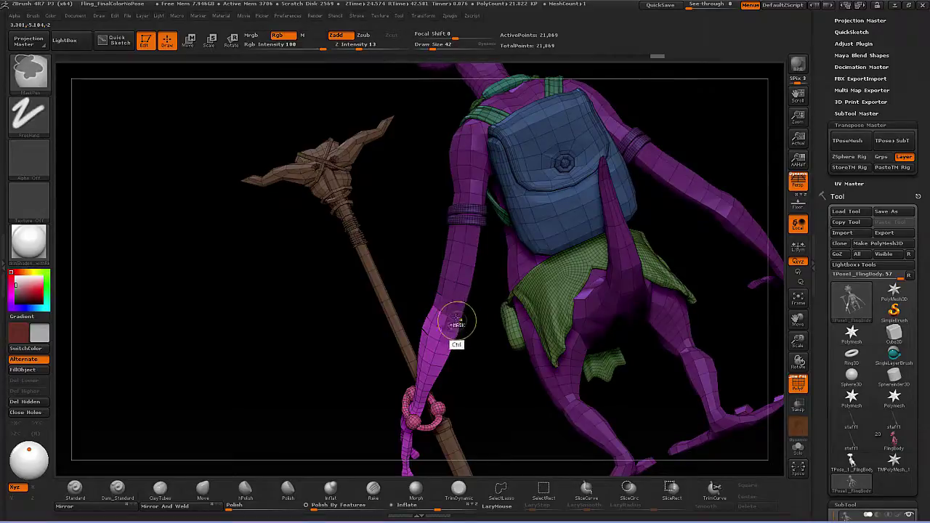
mouse_move(482, 337)
mouse_down()
mouse_move(574, 353)
mouse_move(287, 113)
mouse_up()
- Align a Rotate action line along the left forearm from elbow to hand and raise the forearm toward the staff
click(233, 43)
drag(550, 344, 511, 339)
drag(404, 371, 479, 294)
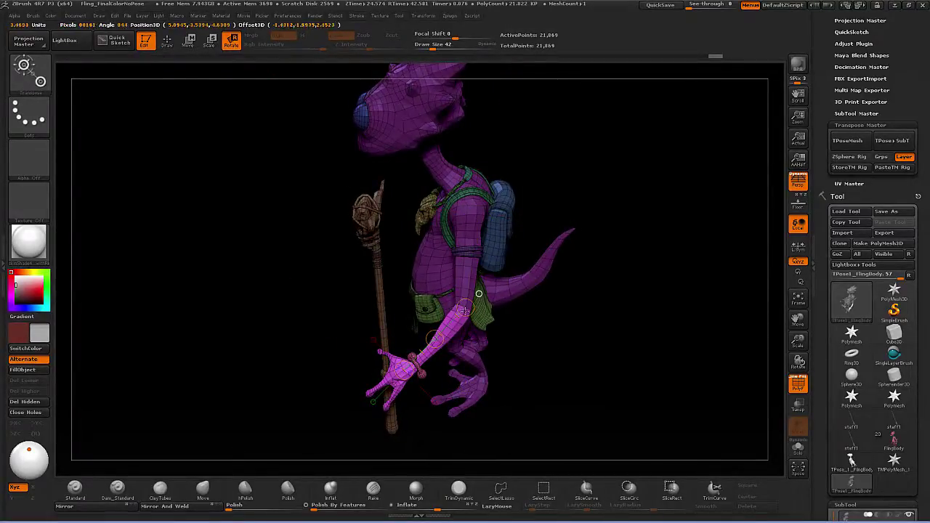
drag(517, 335, 410, 323)
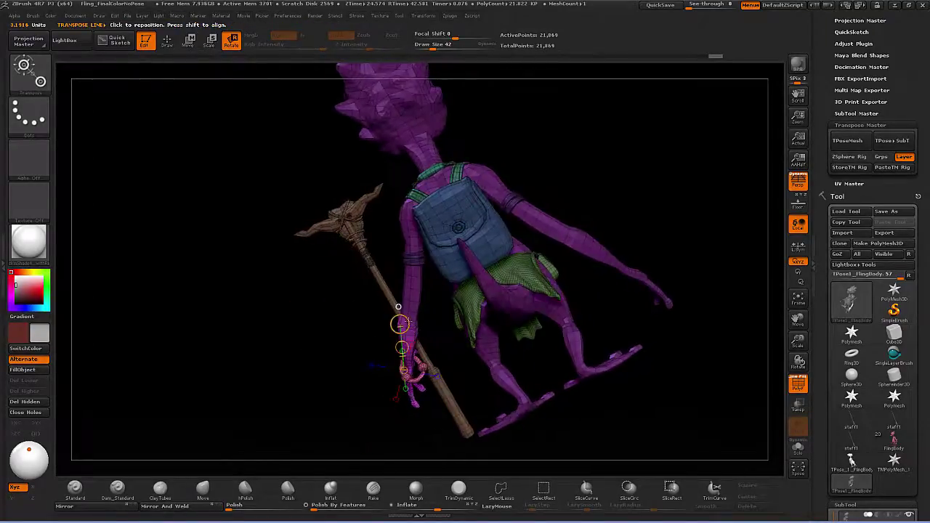
drag(419, 415, 508, 407)
drag(403, 310, 424, 401)
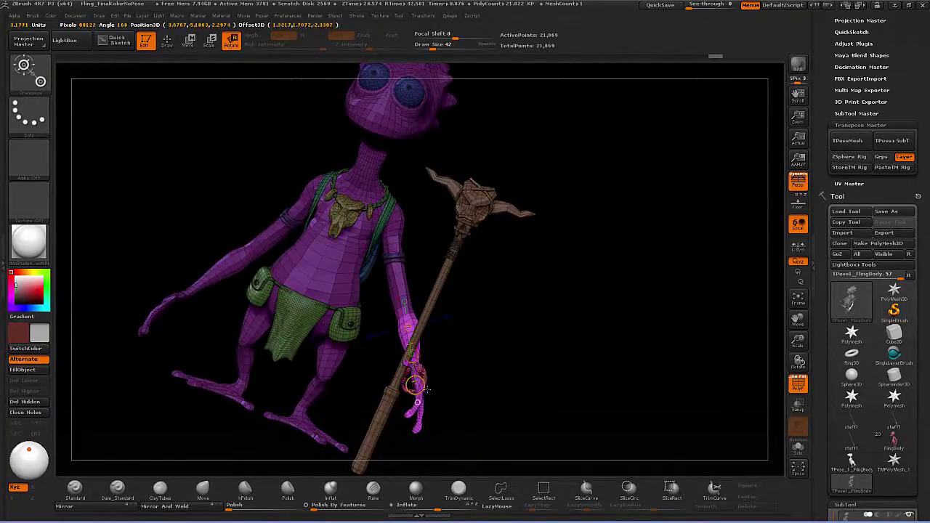
drag(493, 370, 373, 398)
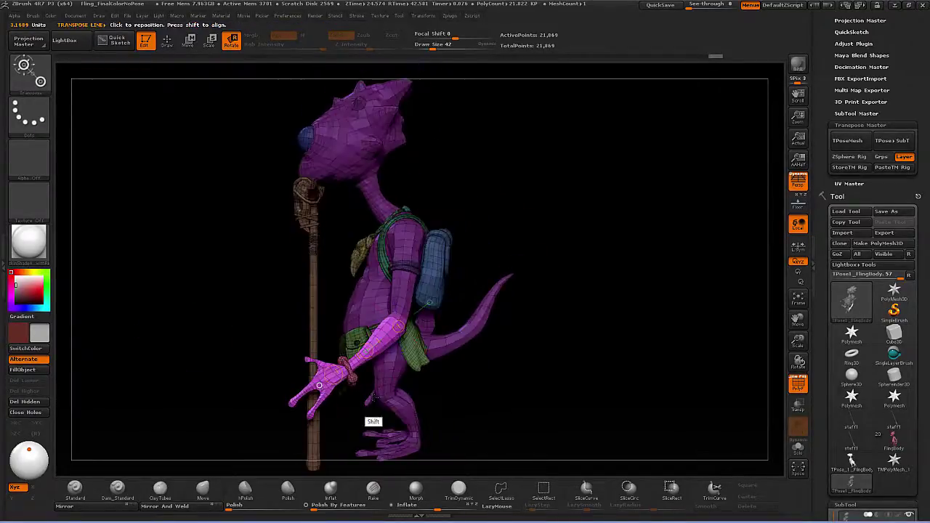
drag(319, 385, 311, 370)
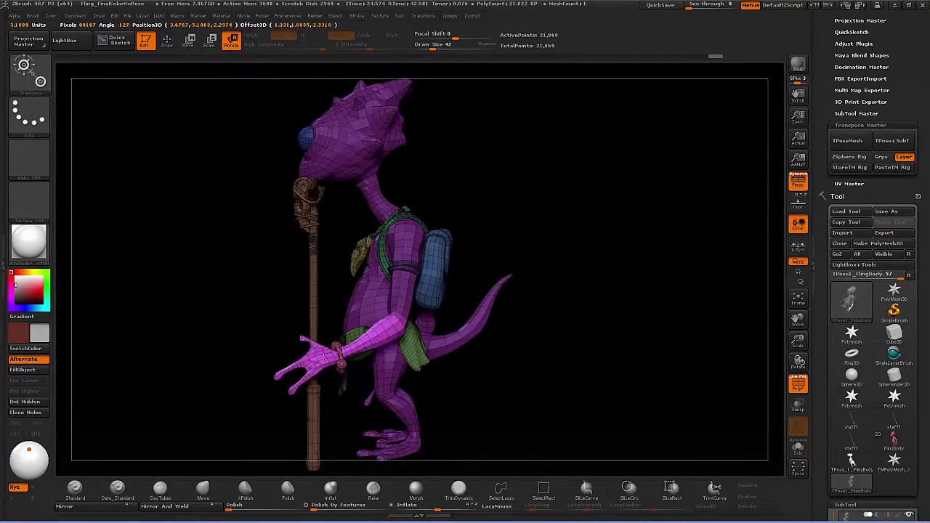
drag(501, 378, 392, 377)
drag(331, 375, 328, 373)
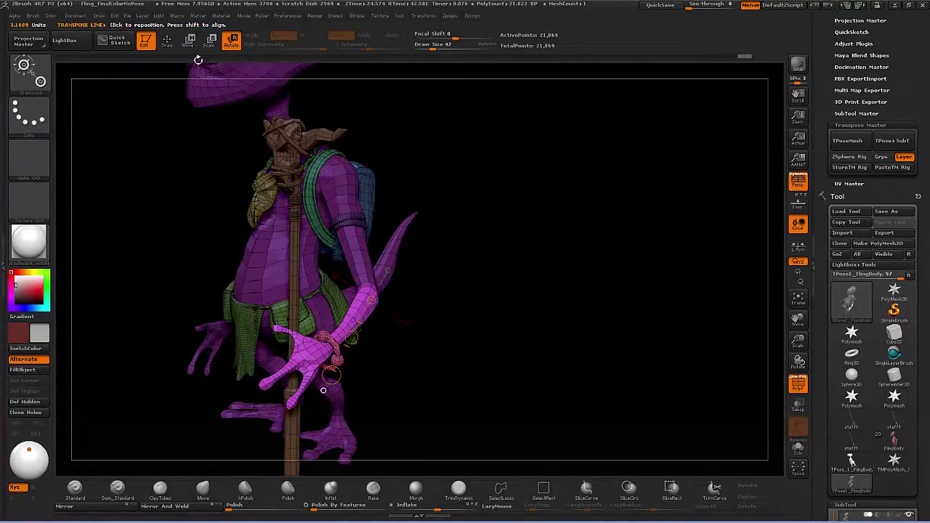
- Mask the left forearm down to the bracelet, leaving only the hand and bracelet free
click(167, 40)
mouse_move(457, 319)
mouse_down()
mouse_move(444, 336)
mouse_move(385, 336)
mouse_move(331, 312)
mouse_up()
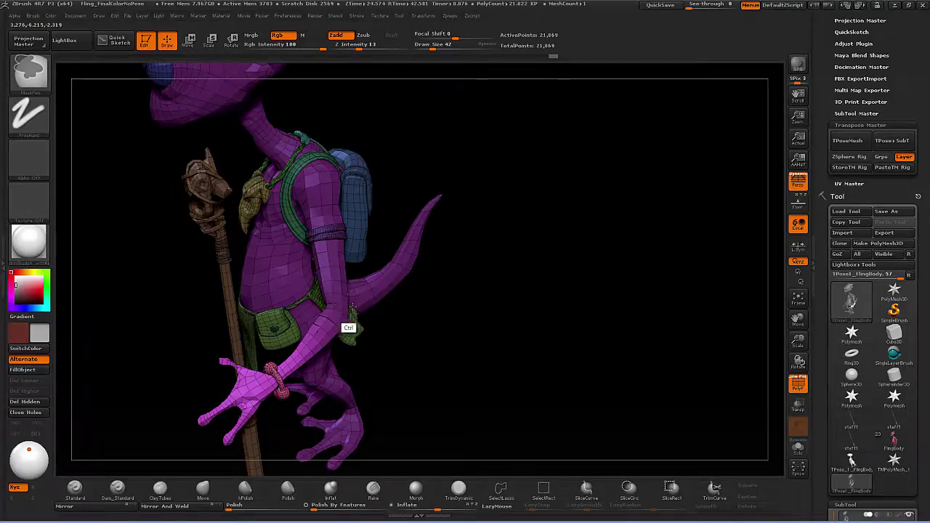
key(ctrl)
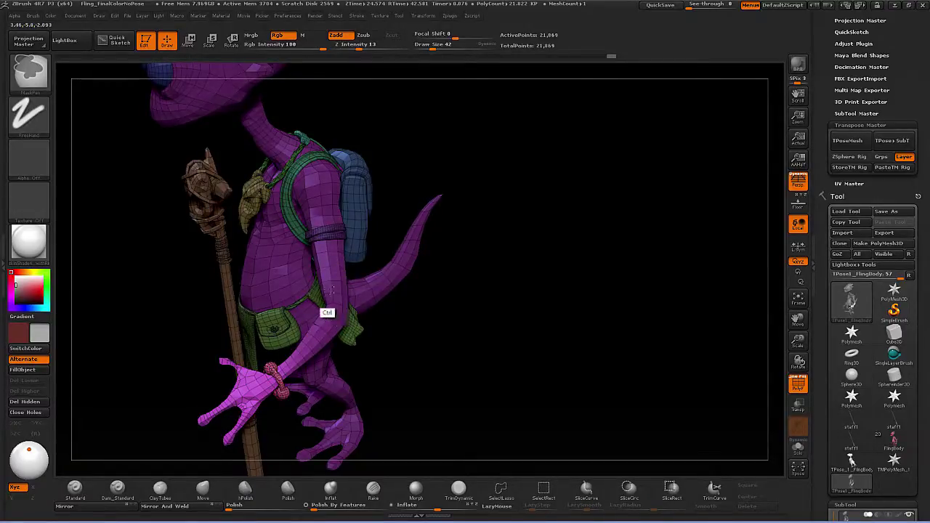
drag(407, 326, 413, 313)
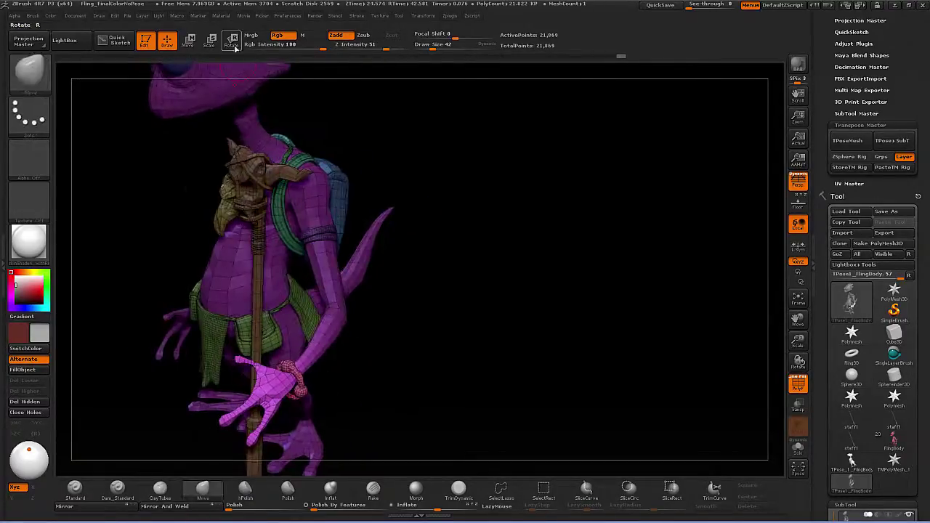
- Set a Rotate action line along the left forearm and twist the hand so the palm turns toward the staff
click(232, 42)
drag(379, 389, 368, 391)
drag(282, 405, 284, 399)
drag(382, 378, 407, 431)
drag(322, 427, 329, 434)
drag(412, 414, 446, 328)
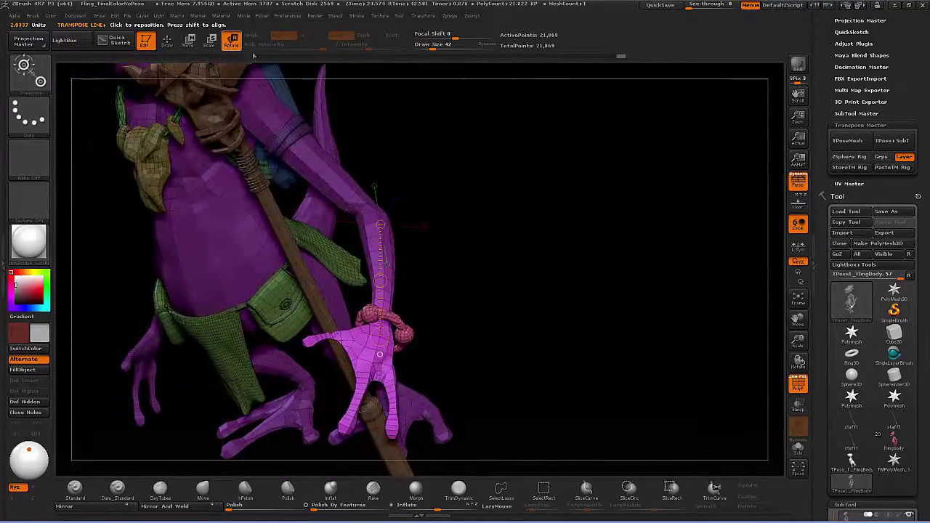
drag(380, 281, 462, 204)
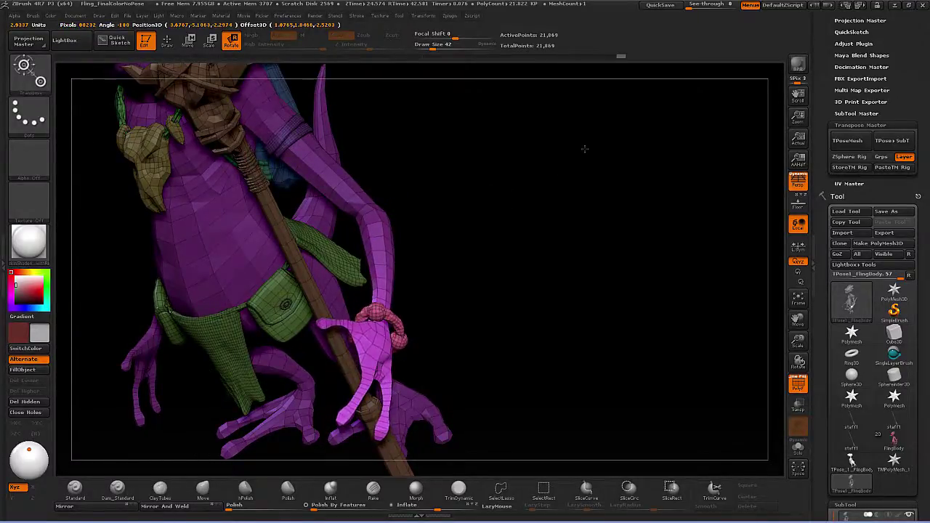
drag(529, 216, 449, 200)
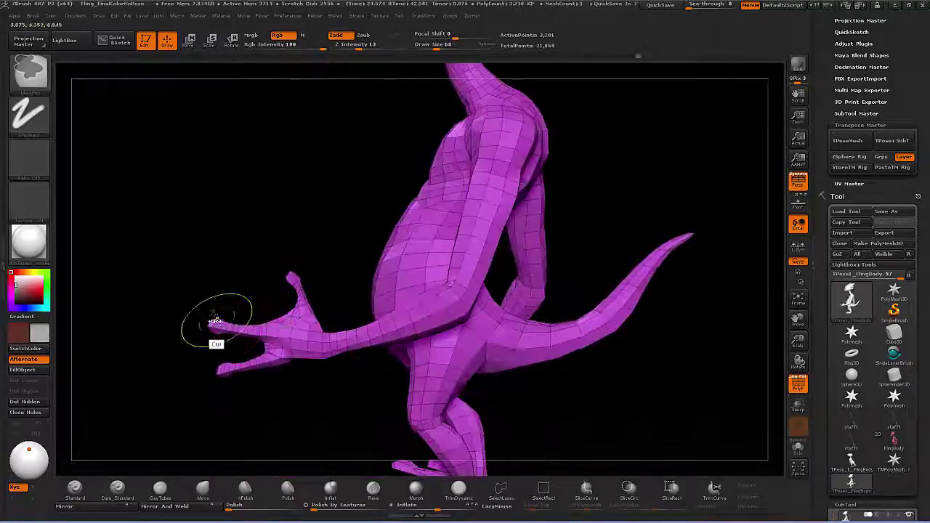
- Mask all but a short section of the isolated staff's shaft and reshape that section with the Move brush
ctrl+click(532, 386)
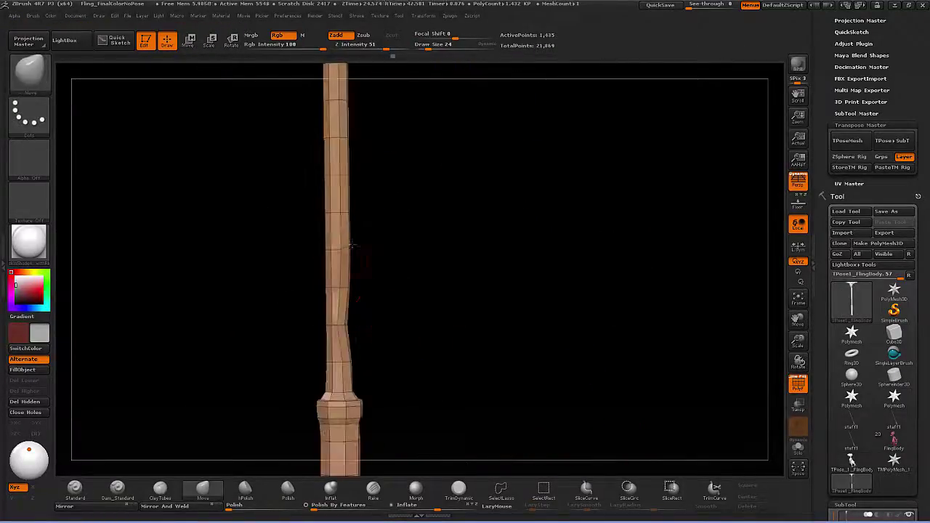
ctrl+drag(311, 269, 388, 231)
ctrl+click(388, 230)
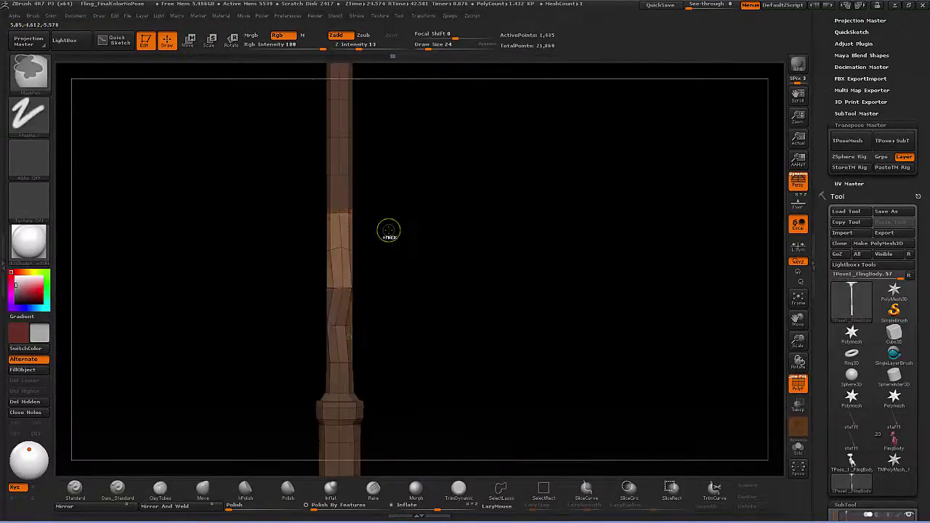
drag(451, 312, 428, 314)
drag(344, 317, 350, 317)
mouse_move(429, 320)
mouse_down()
mouse_move(476, 331)
mouse_move(422, 298)
mouse_up()
- Adjust the brush size, nudge the staff's shaft with the Move brush, and restore the hidden parts
key(s)
key(s)
drag(378, 272, 382, 272)
mouse_move(429, 290)
mouse_down()
mouse_move(368, 281)
mouse_move(440, 318)
mouse_up()
ctrl+shift+click(440, 318)
- Adjust the unmasked part of the mesh with a Move action line and return to brush mode
key(w)
ctrl+click(365, 291)
shift+drag(359, 315, 442, 316)
shift+drag(509, 316, 436, 316)
mouse_move(392, 315)
shift+mouse_down()
mouse_move(337, 317)
mouse_move(453, 311)
mouse_move(349, 327)
shift+mouse_up()
key(q)
- Isolate part of the mesh, mask a rectangular area, invert the mask, and bring the other parts back
ctrl+shift+click(407, 255)
ctrl+drag(281, 200, 366, 246)
ctrl+click(306, 242)
ctrl+shift+click(305, 242)
mouse_move(240, 349)
mouse_down()
mouse_move(285, 379)
mouse_move(245, 426)
mouse_move(399, 407)
mouse_move(363, 327)
mouse_move(411, 322)
mouse_move(450, 276)
mouse_move(468, 306)
mouse_move(366, 284)
mouse_move(407, 291)
mouse_move(377, 269)
mouse_move(393, 278)
mouse_move(350, 275)
mouse_move(384, 332)
mouse_move(385, 276)
mouse_move(434, 323)
mouse_move(296, 201)
mouse_move(326, 322)
mouse_move(359, 334)
mouse_move(170, 324)
mouse_move(330, 293)
mouse_move(60, 332)
mouse_move(281, 310)
mouse_up()
key(r)
key(q)
- Resize the Move brush as needed and bend the left hand's fingers around the staff's shaft
key(s)
click(326, 322)
key(s)
click(285, 310)
ctrl+shift+click(298, 363)
ctrl+click(357, 375)
ctrl+shift+click(357, 375)
drag(357, 375, 347, 303)
mouse_move(437, 301)
mouse_down()
mouse_move(349, 290)
mouse_move(420, 222)
mouse_move(312, 332)
mouse_up()
key(s)
click(349, 290)
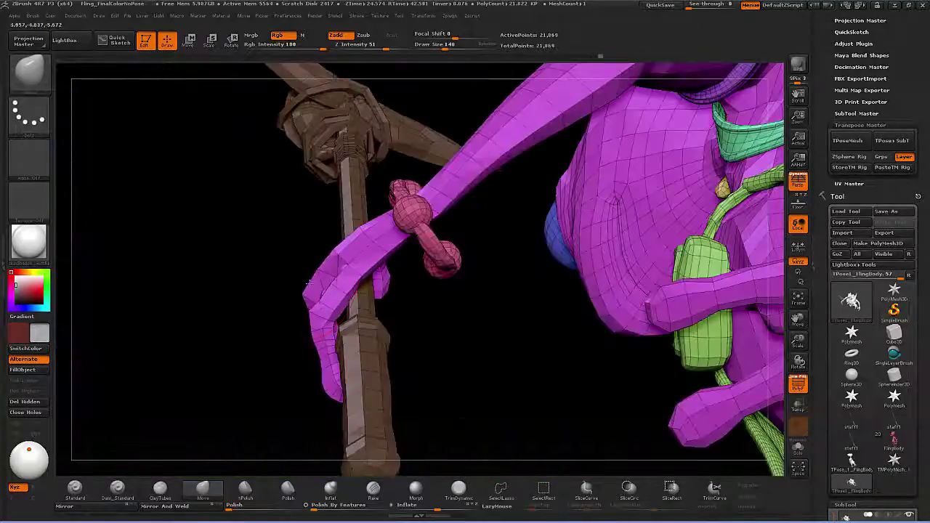
drag(314, 284, 350, 268)
mouse_move(307, 314)
mouse_down()
mouse_move(415, 291)
mouse_move(284, 386)
mouse_move(282, 336)
mouse_move(412, 306)
mouse_move(376, 291)
mouse_up()
- Mask the body and accessories around the left hand, leaving only the finger area free at the staff
mouse_move(240, 172)
ctrl+mouse_down()
mouse_move(376, 267)
mouse_move(260, 390)
mouse_move(467, 301)
mouse_move(404, 315)
mouse_move(560, 301)
mouse_move(529, 312)
mouse_move(506, 286)
mouse_move(449, 315)
mouse_move(404, 275)
mouse_move(465, 291)
mouse_move(492, 271)
mouse_move(393, 364)
ctrl+mouse_up()
key(r)
ctrl+drag(376, 271, 386, 414)
alt+drag(501, 378, 528, 266)
ctrl+drag(364, 271, 386, 390)
key(q)
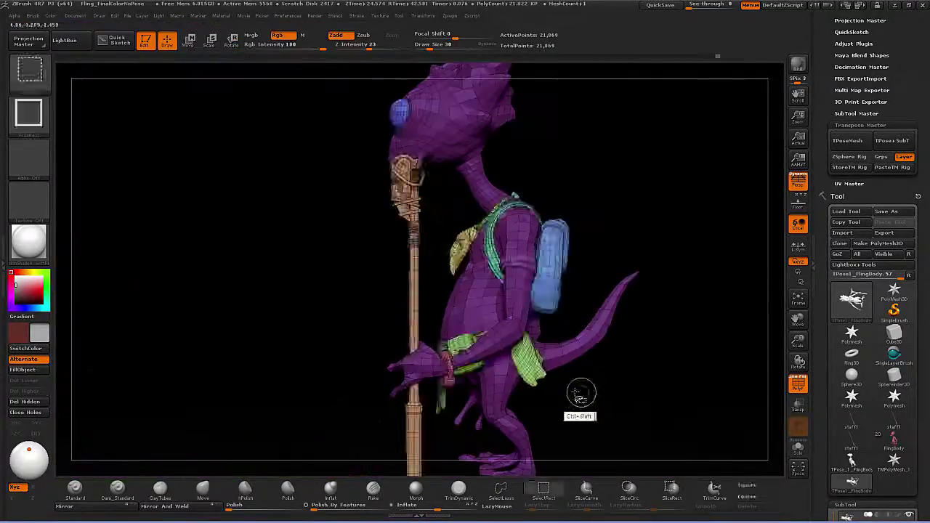
ctrl+shift+click(580, 390)
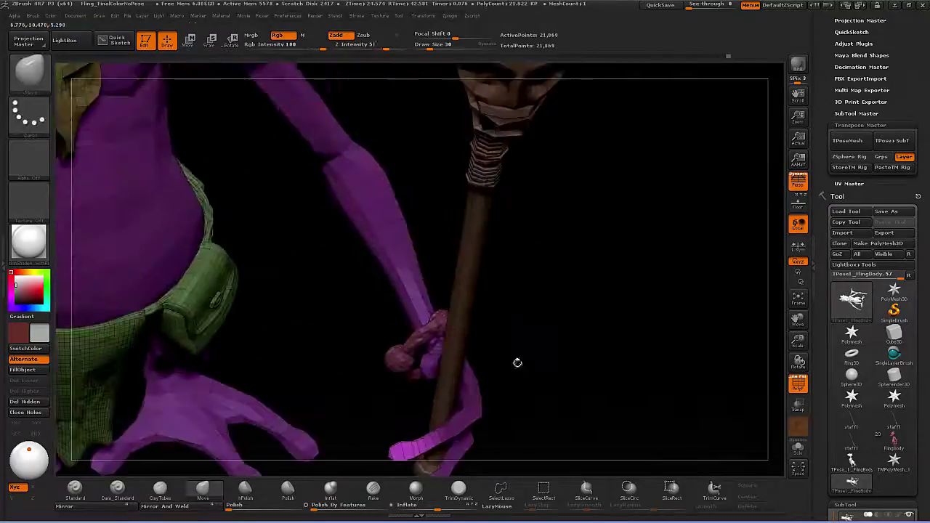
- Close the left hand's fingers into a grip around the staff using Rotate and the Move brush
mouse_move(517, 362)
mouse_down()
mouse_move(545, 409)
mouse_move(553, 378)
mouse_move(527, 321)
mouse_move(434, 461)
mouse_move(550, 338)
mouse_move(446, 297)
mouse_up()
key(q)
key(r)
key(q)
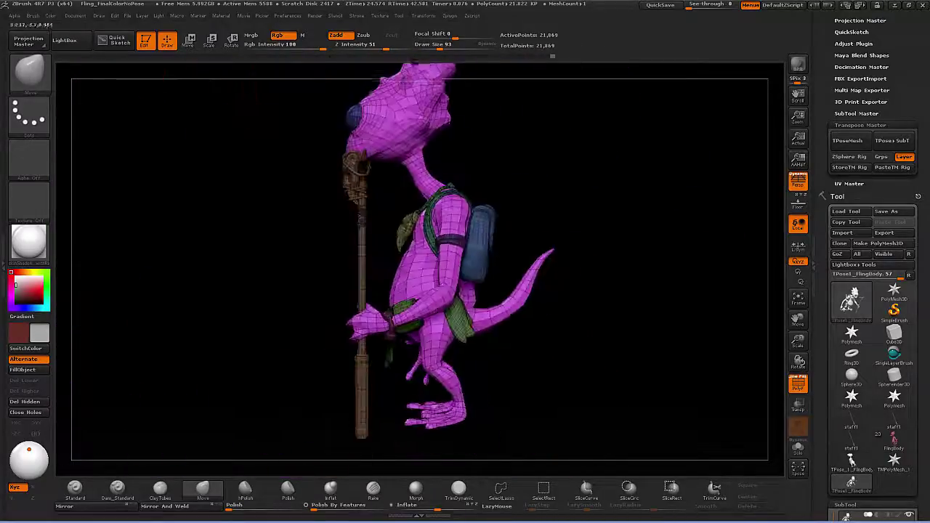
- Mask everything except the staff, and move and rotate the staff to seat its shaft in the left hand's grip
alt+click(361, 219)
key(w)
mouse_move(361, 345)
mouse_down()
mouse_move(285, 345)
mouse_move(315, 344)
mouse_up()
key(r)
drag(358, 314, 256, 351)
drag(256, 351, 264, 367)
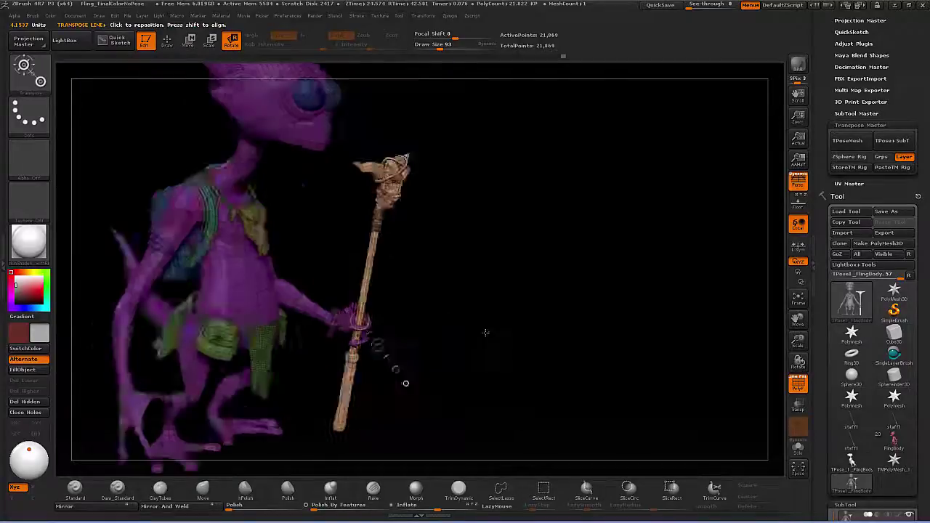
key(w)
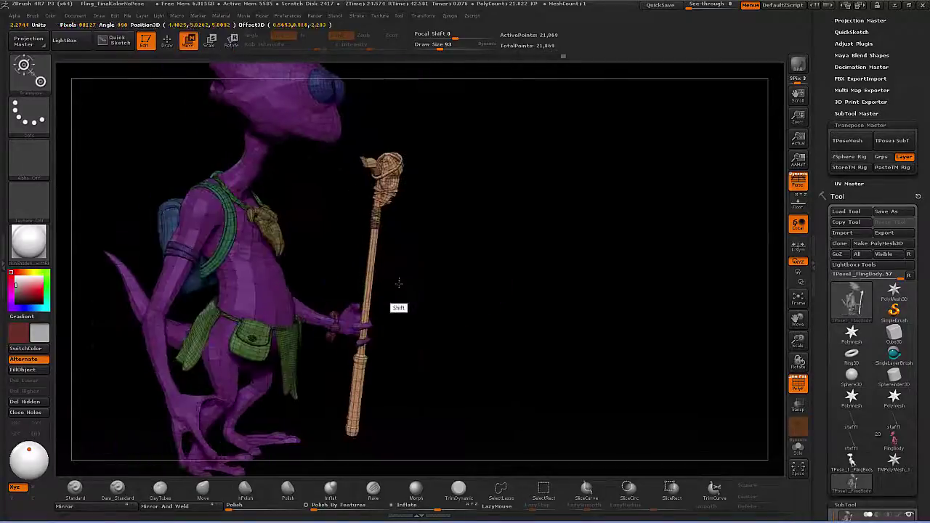
drag(400, 284, 438, 359)
key(q)
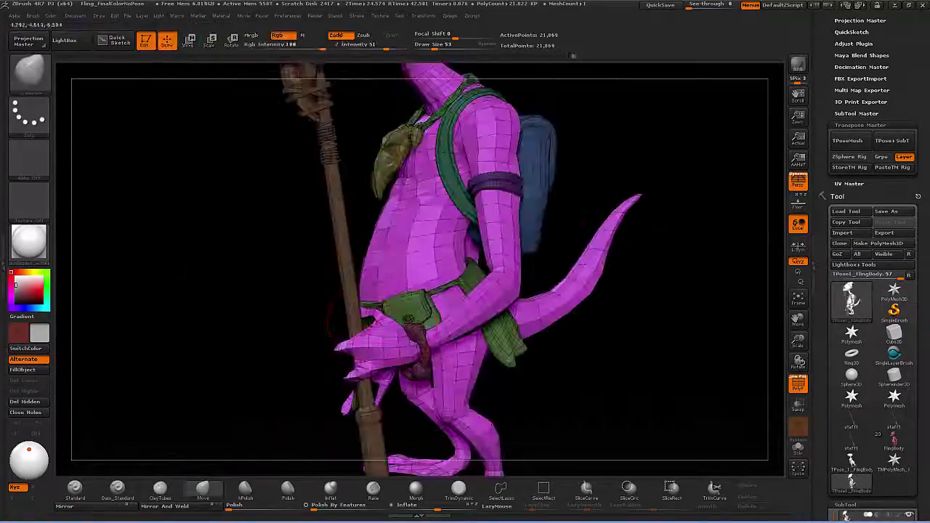
mouse_move(451, 341)
mouse_down()
mouse_move(475, 349)
mouse_move(415, 383)
mouse_move(475, 329)
mouse_move(569, 407)
mouse_move(508, 363)
mouse_up()
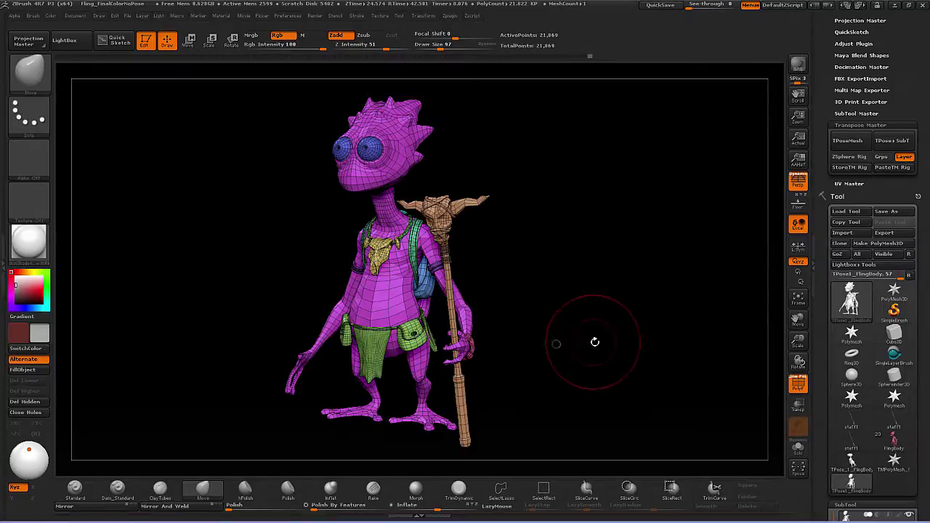
- Transfer the finished pose from the Transpose Master mesh back to the original subtools
drag(573, 350, 613, 333)
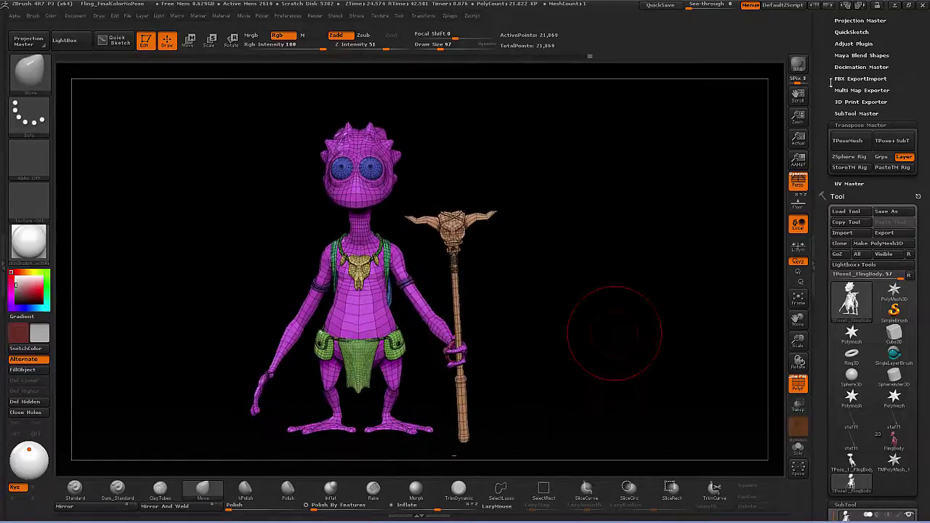
scroll(837, 88, up, 3)
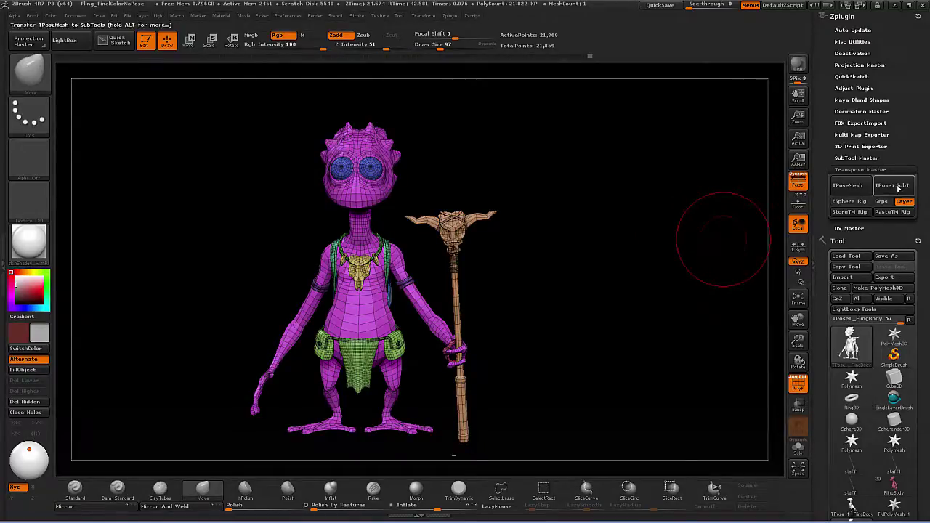
click(899, 187)
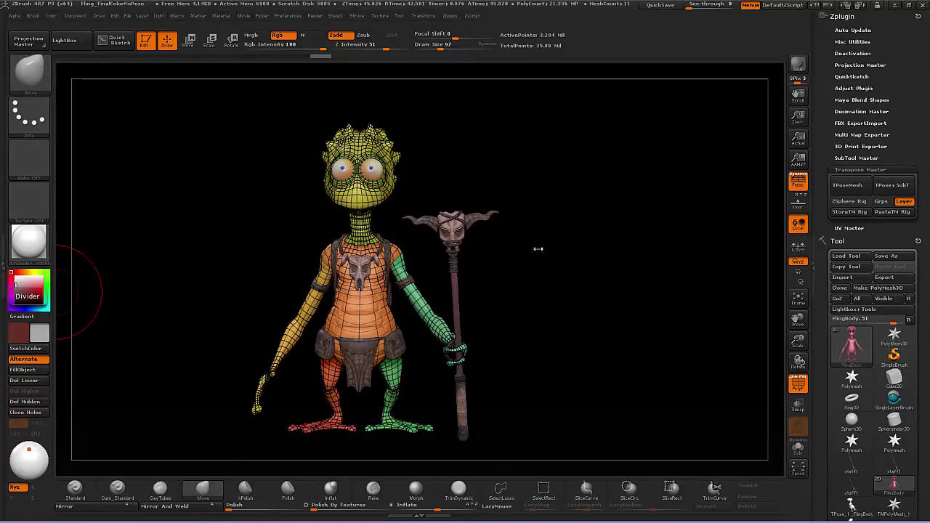
- Turn off the polyframe display and inspect the posed high-resolution creature from several angles
drag(613, 264, 633, 281)
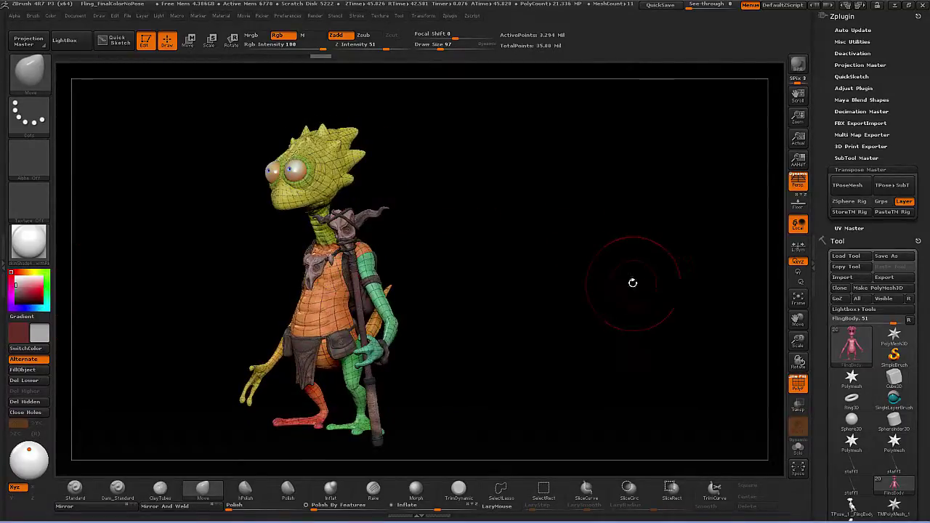
click(800, 385)
drag(530, 317, 634, 353)
drag(734, 312, 702, 315)
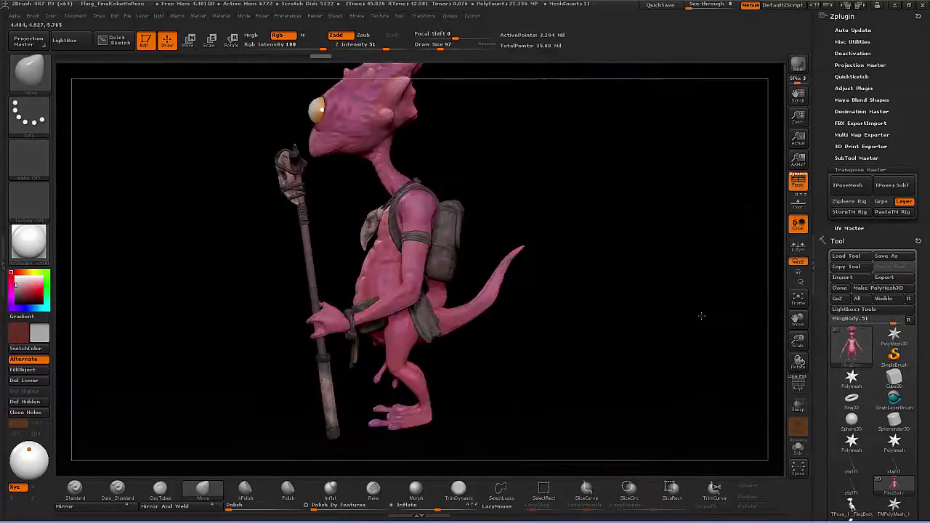
drag(577, 348, 718, 368)
- Open the body's layer list, examine its pose layers, and view the creature from the front and side
drag(824, 343, 825, 265)
scroll(827, 365, down, 8)
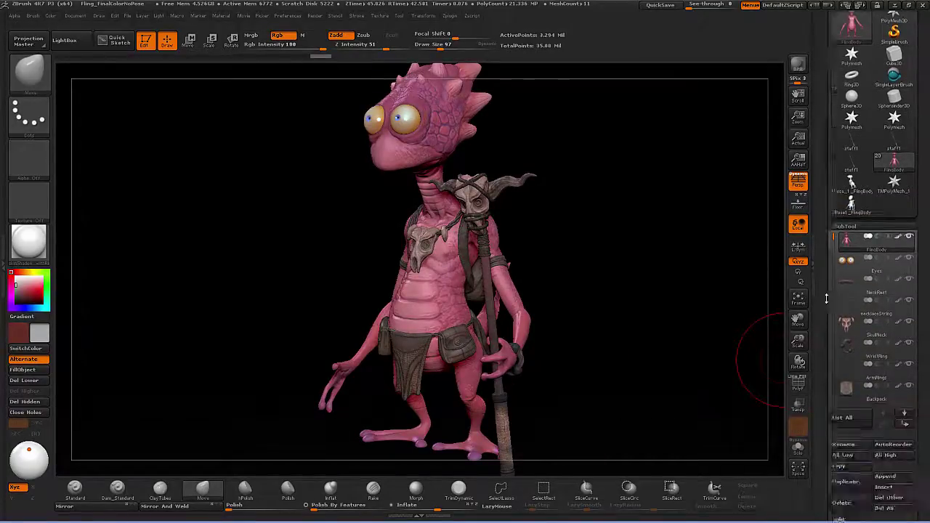
click(846, 329)
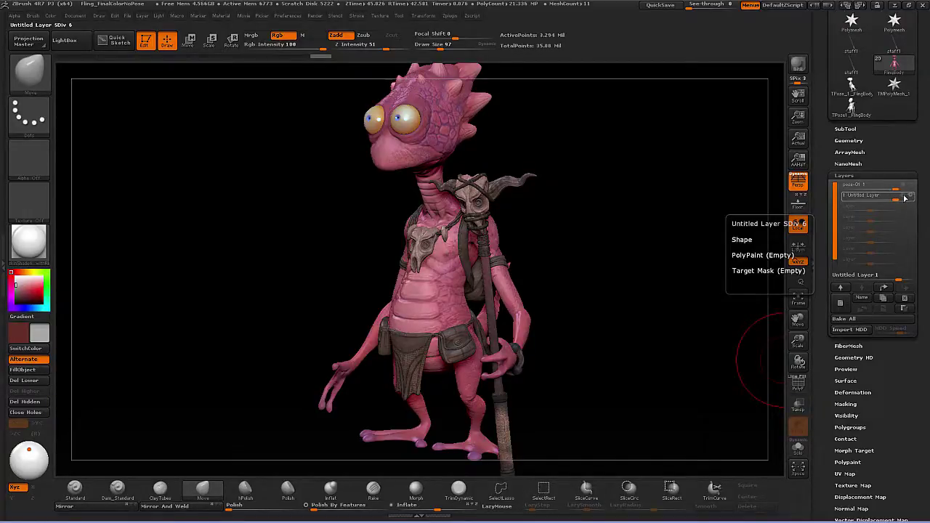
mouse_move(637, 281)
mouse_down()
mouse_move(526, 341)
mouse_move(548, 368)
mouse_move(574, 338)
mouse_move(565, 339)
mouse_move(555, 346)
mouse_move(588, 352)
mouse_move(584, 366)
mouse_move(527, 371)
mouse_move(544, 389)
mouse_move(677, 358)
mouse_move(717, 368)
mouse_move(604, 370)
mouse_move(565, 262)
mouse_up()
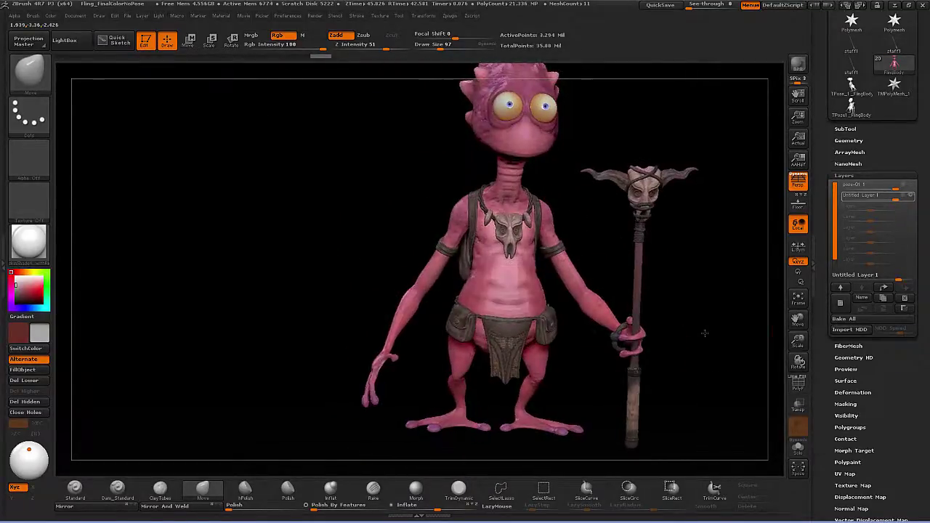
drag(704, 333, 602, 327)
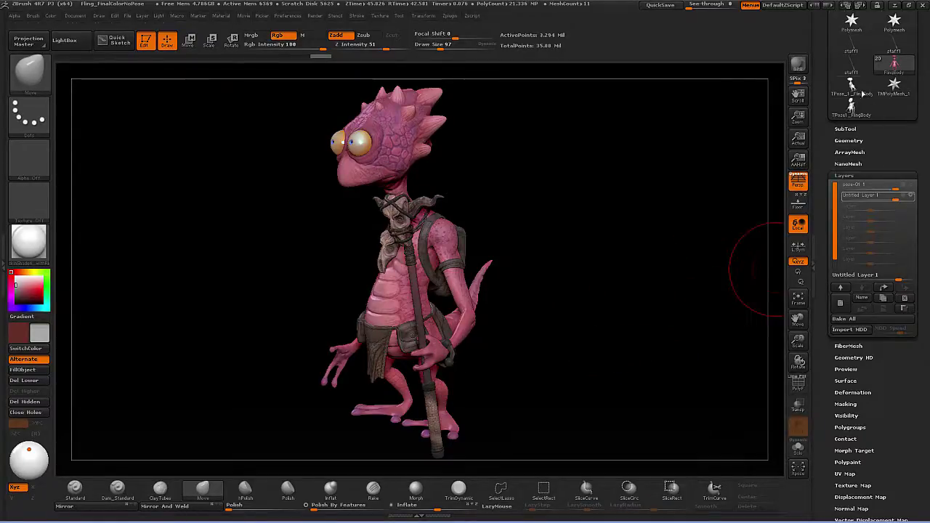
- Switch back to the low-resolution TPose1_FlingBody posing mesh and bring up the Transpose Master options
click(857, 88)
click(851, 107)
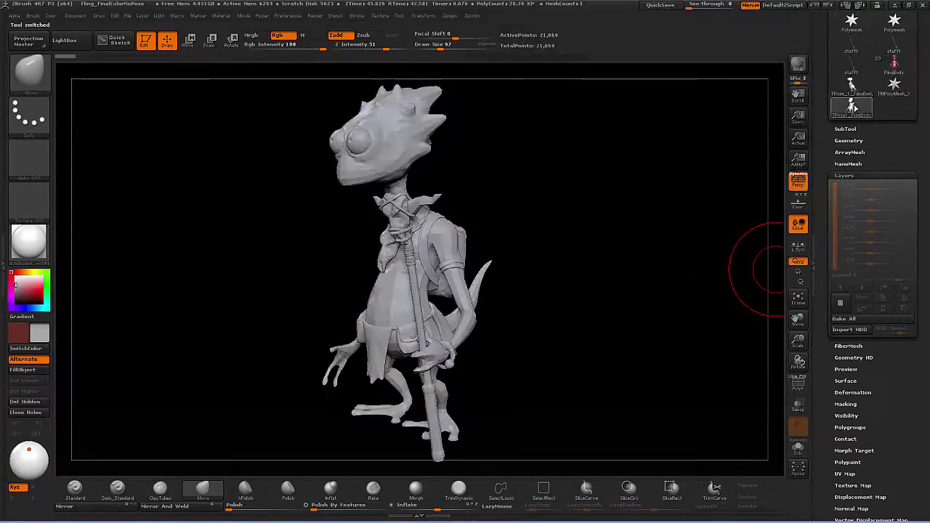
drag(618, 260, 635, 262)
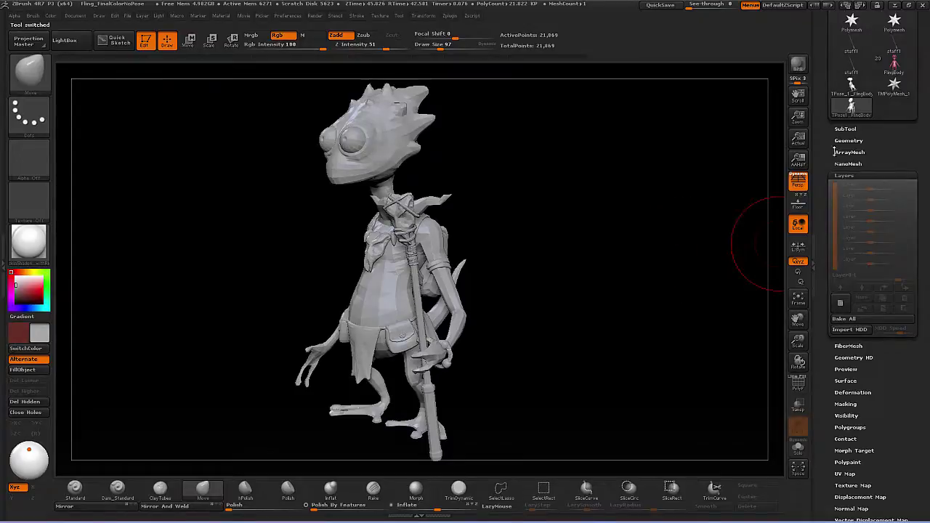
scroll(829, 155, up, 10)
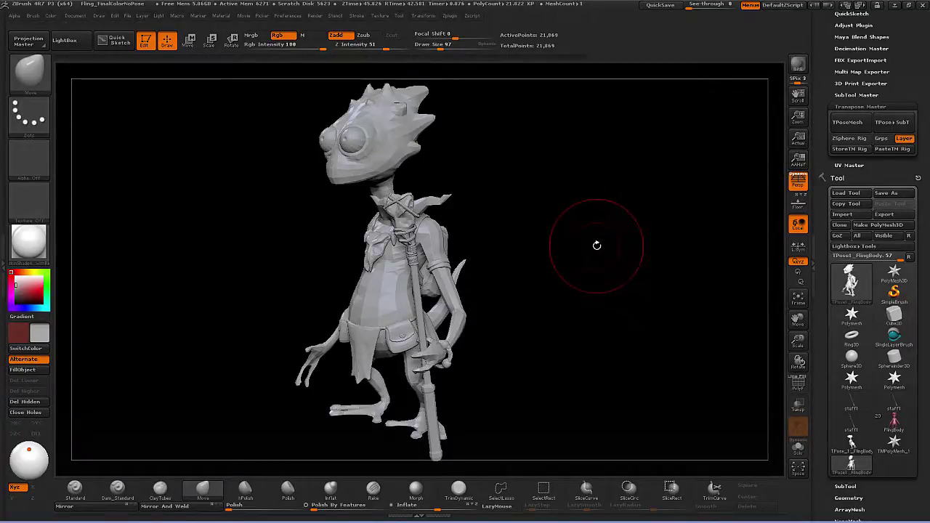
mouse_move(567, 298)
mouse_down()
mouse_move(582, 297)
mouse_move(490, 255)
mouse_up()
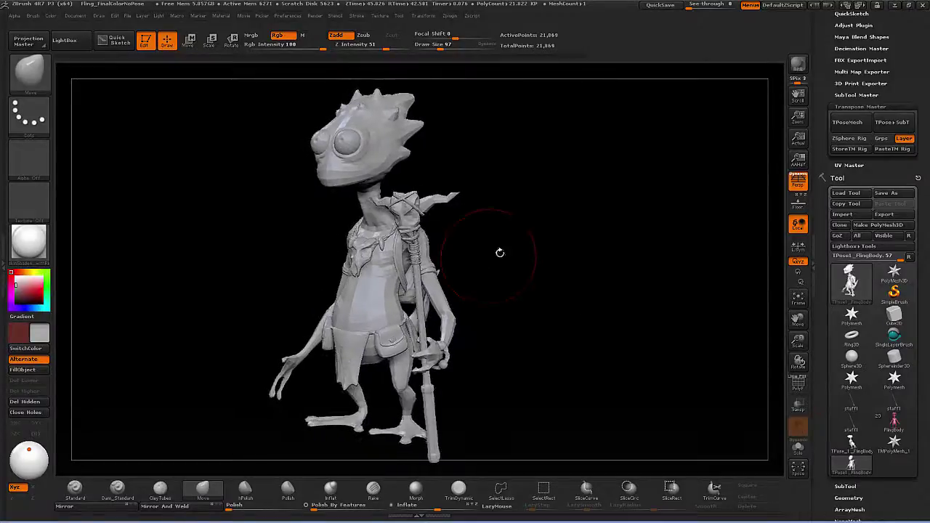